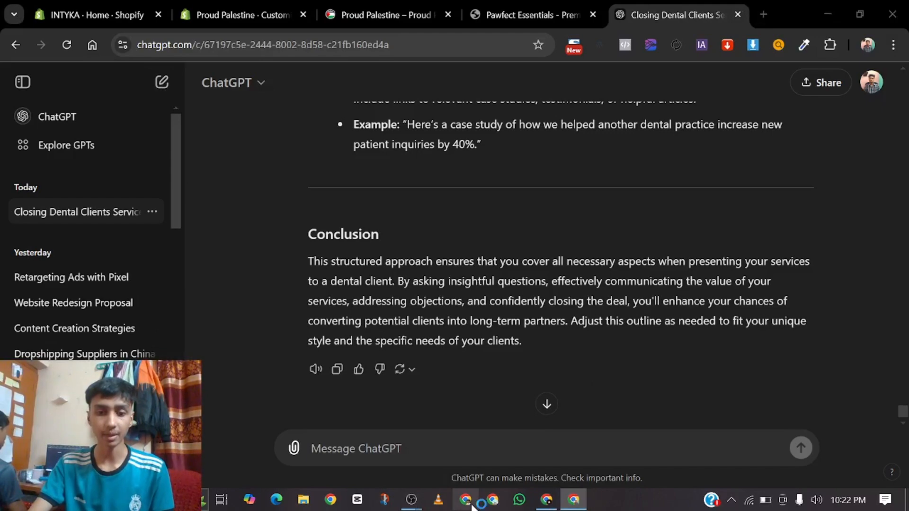
# Switch to the other Chrome window and open the bookmarked ChatGPT site
pyautogui.click(471, 508)
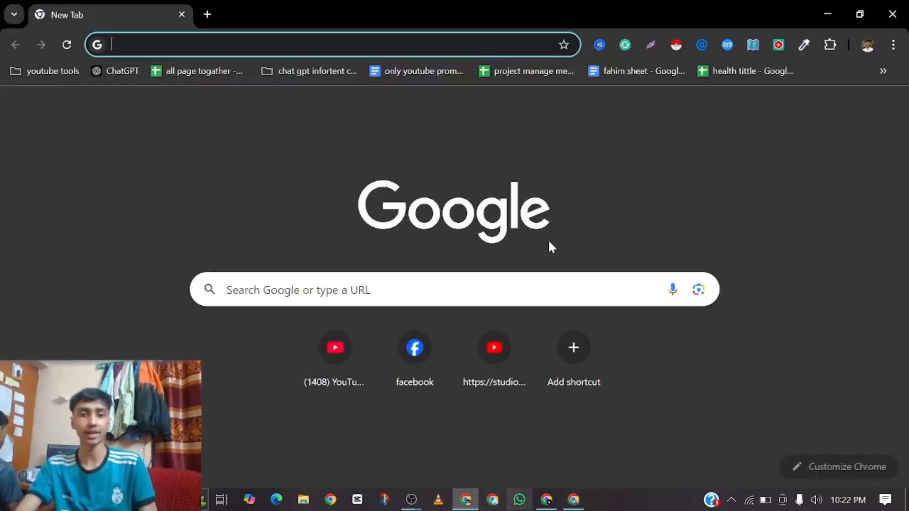
pyautogui.click(122, 71)
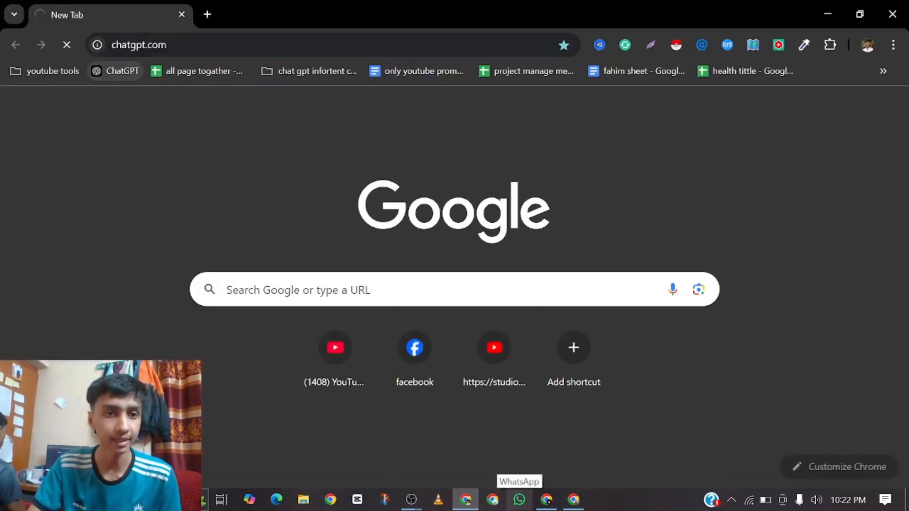
# Open the "tittle" Google Sheets spreadsheet in a new browser tab
pyautogui.click(206, 15)
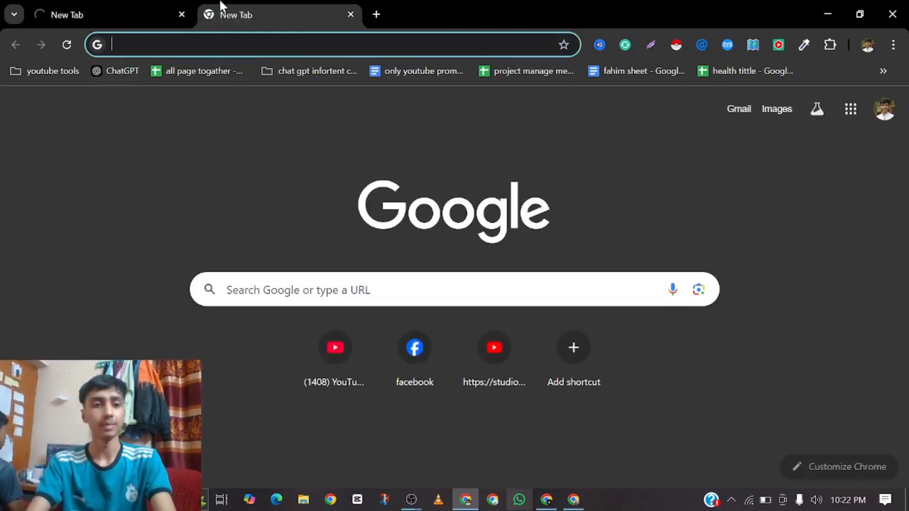
pyautogui.click(505, 265)
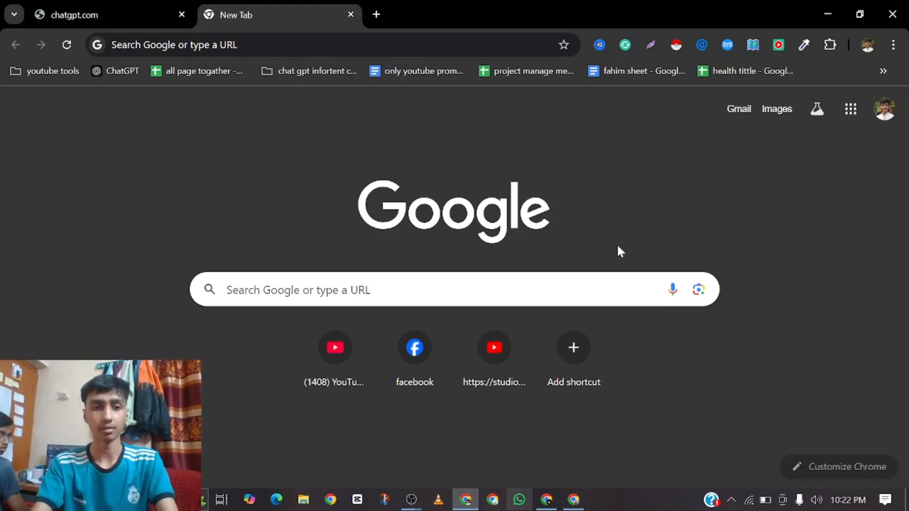
pyautogui.click(314, 41)
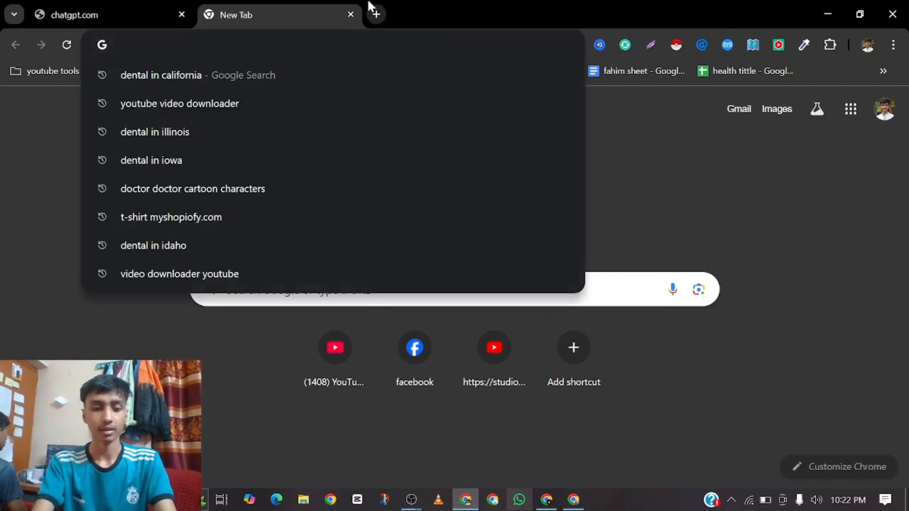
pyautogui.write('tit')
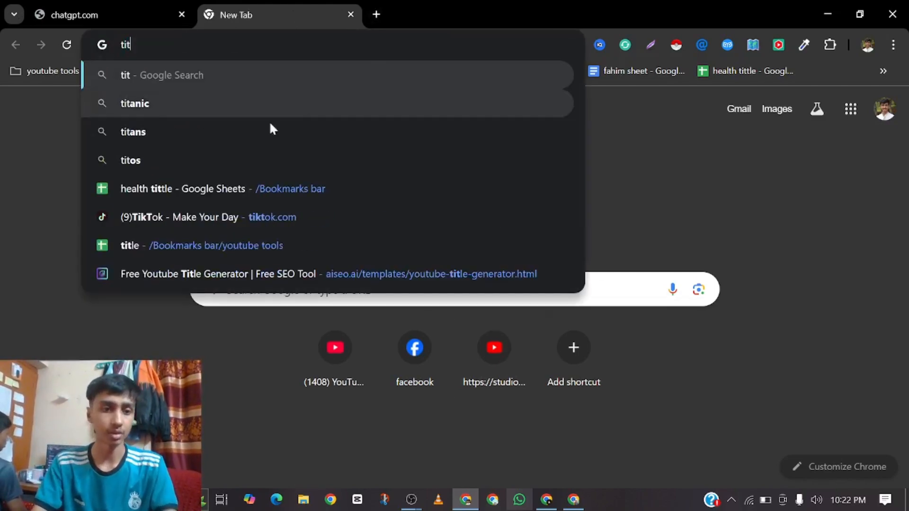
pyautogui.click(203, 195)
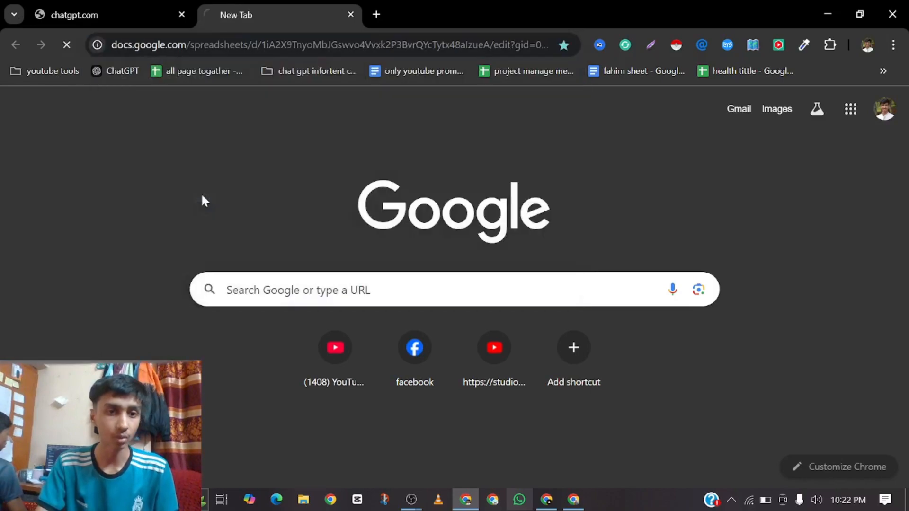
# Open a second copy of the "tittle" spreadsheet in another new tab
pyautogui.click(377, 13)
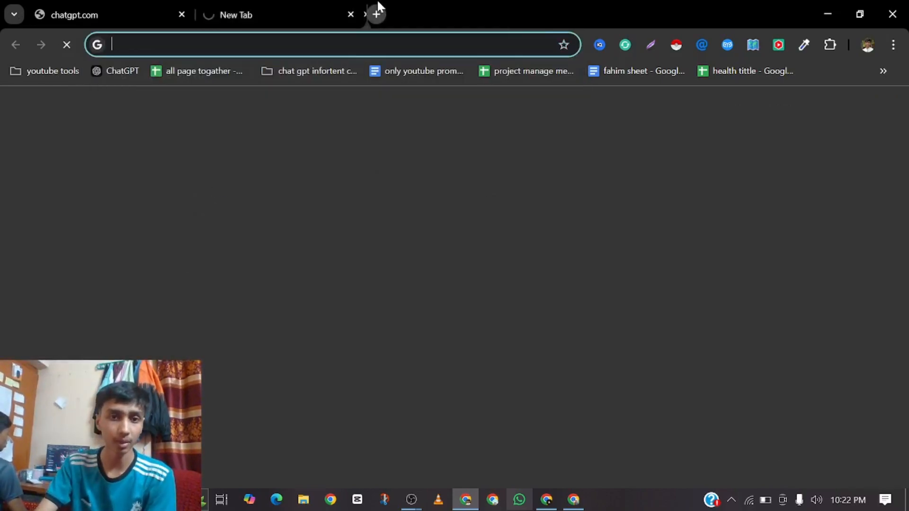
pyautogui.write('tiktok.com')
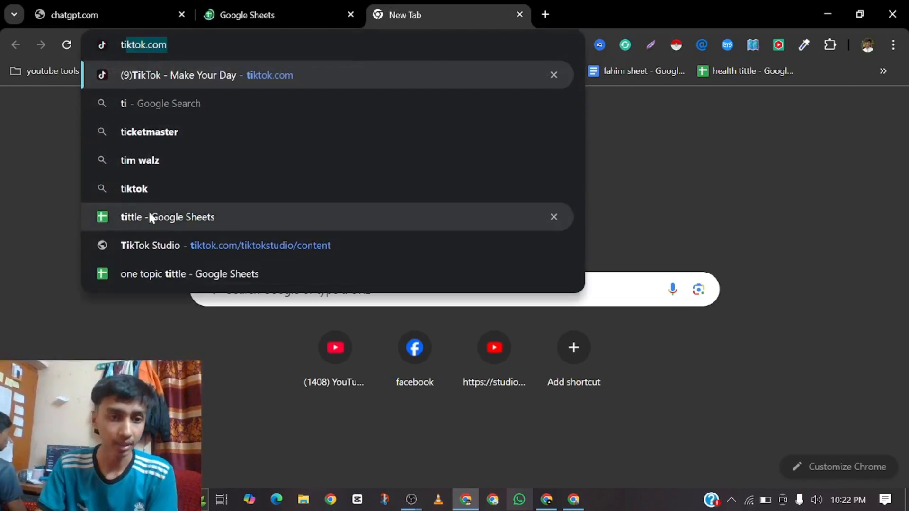
pyautogui.click(149, 213)
# Return to the first copy of the spreadsheet and open its "FINANCE SOFTIRE AND TOOLS TITIEL" sheet
pyautogui.click(334, 5)
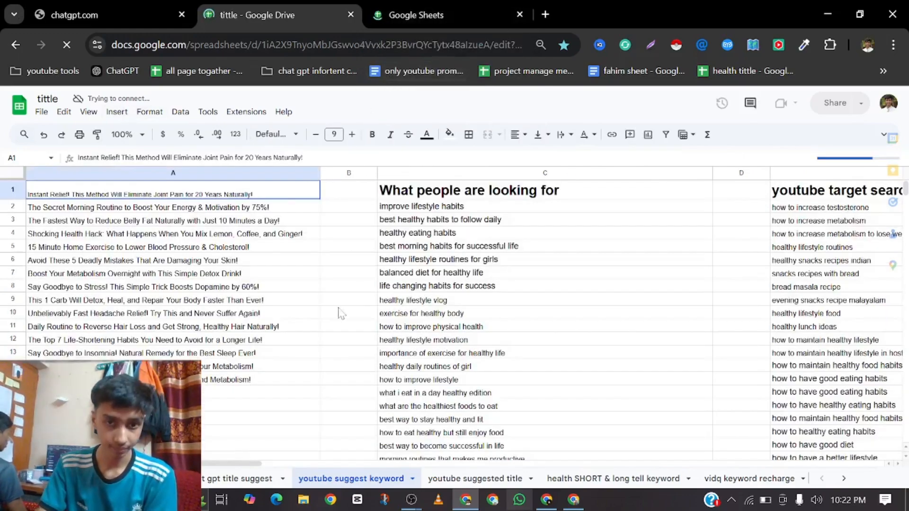
pyautogui.scroll(-2, 359, 365)
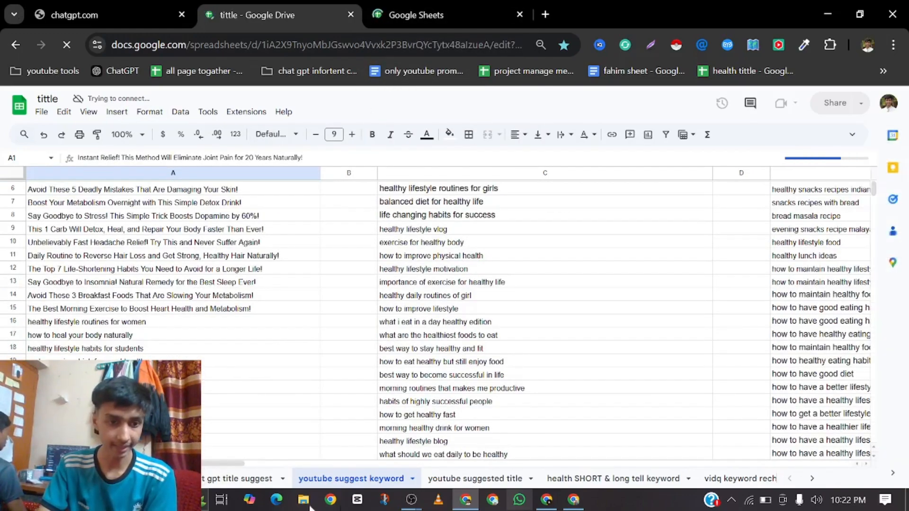
pyautogui.scroll(-4, 672, 479)
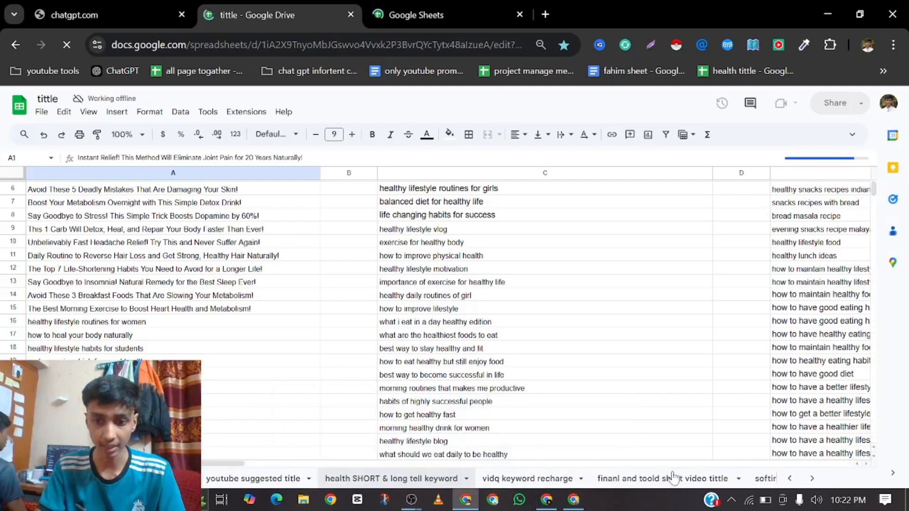
pyautogui.scroll(-5, 592, 479)
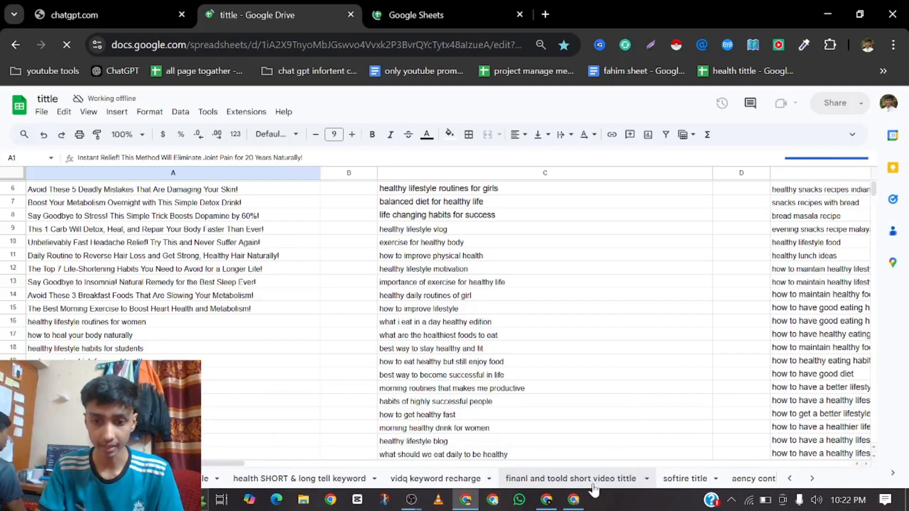
pyautogui.scroll(-3, 581, 483)
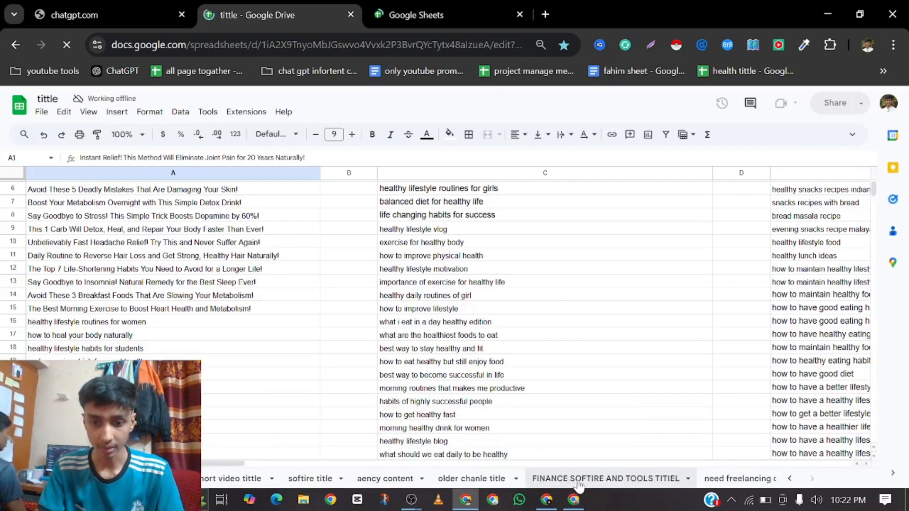
pyautogui.click(578, 479)
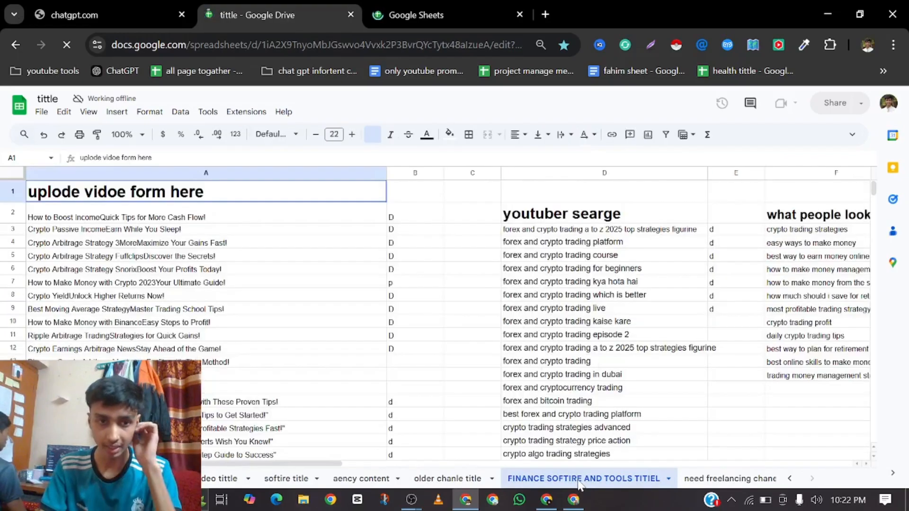
# Examine the finance video titles and the "youtuber searge" keyword list on this sheet
pyautogui.scroll(-15, 440, 374)
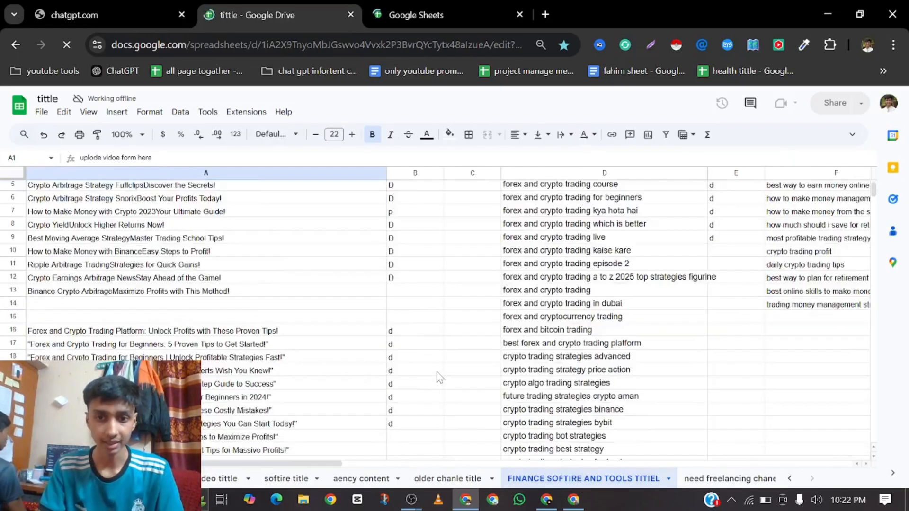
pyautogui.scroll(15, 473, 365)
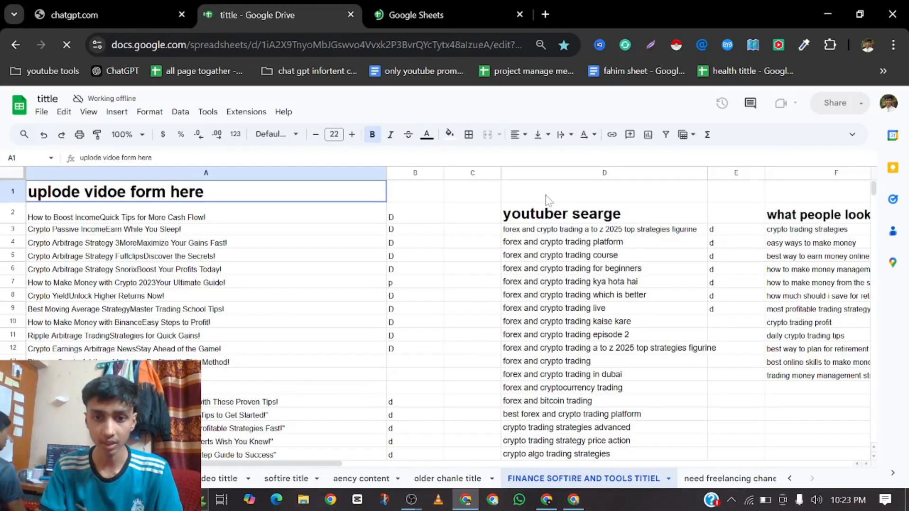
pyautogui.scroll(-20, 547, 198)
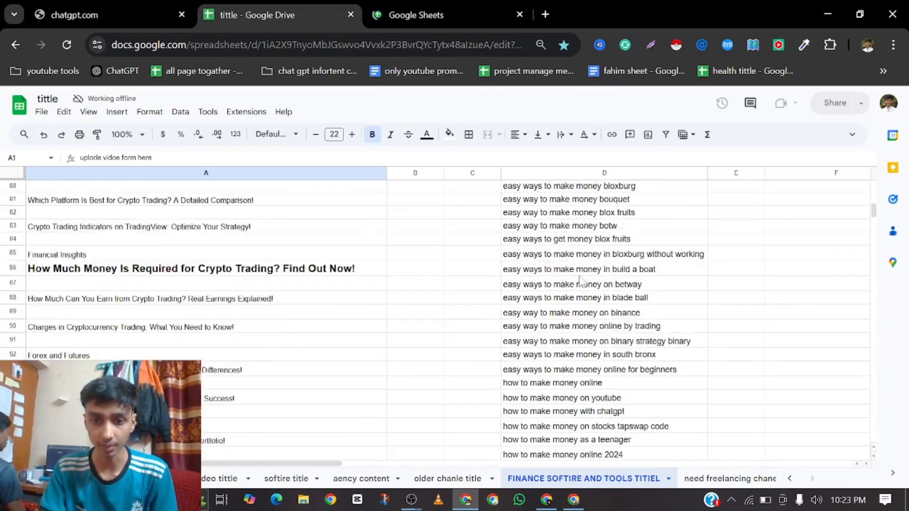
pyautogui.scroll(4, 580, 281)
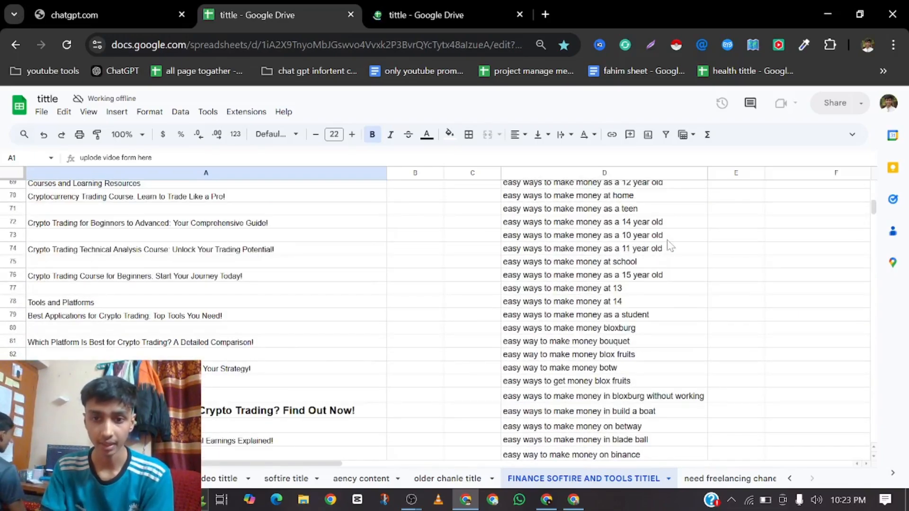
pyautogui.scroll(-5, 591, 285)
pyautogui.scroll(20, 520, 293)
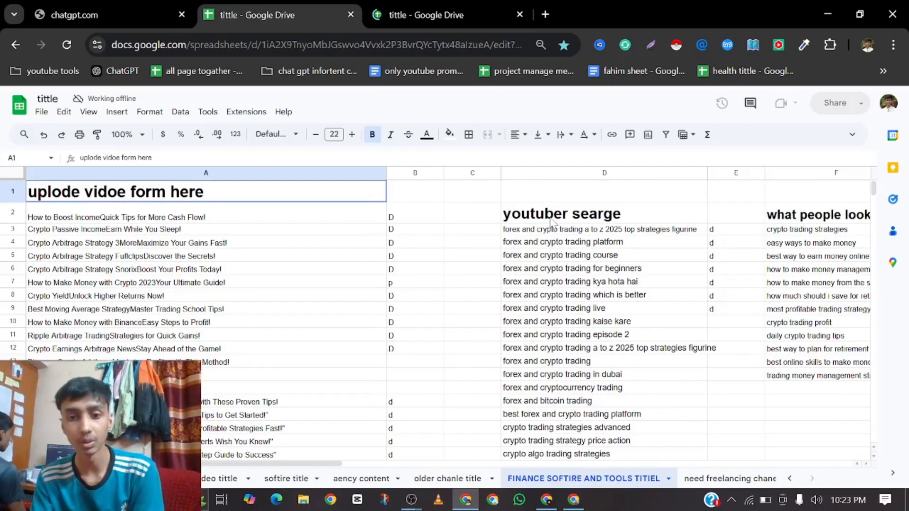
pyautogui.scroll(-13, 550, 220)
# Open the bookmarked "only youtube prompt" document in a new tab
pyautogui.click(405, 15)
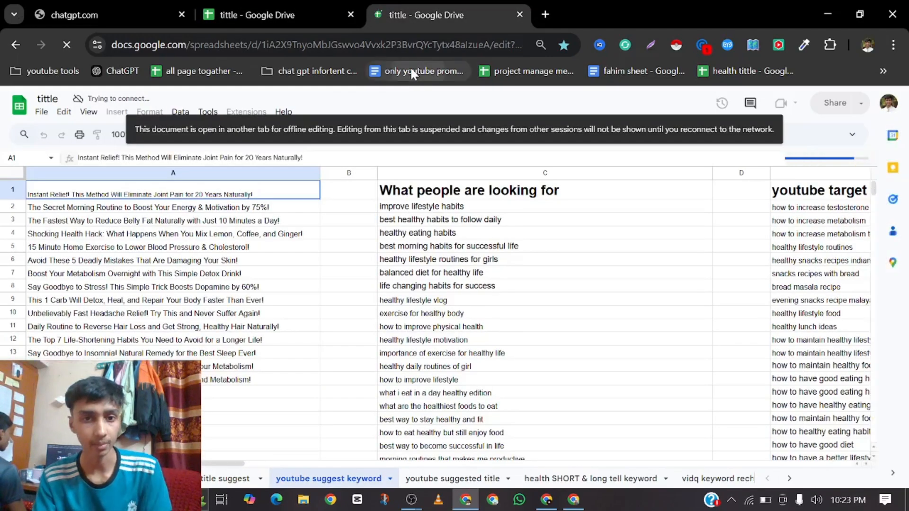
pyautogui.middleClick(411, 70)
pyautogui.click(556, 4)
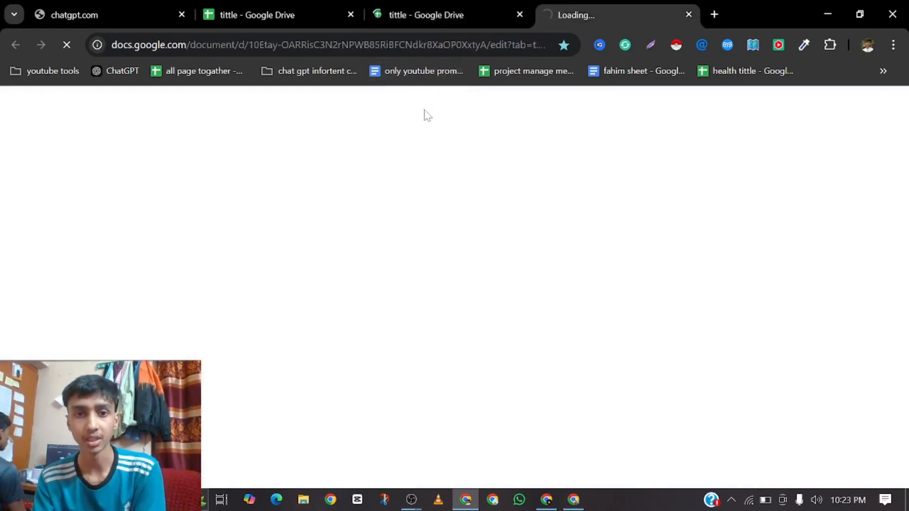
# Switch to OBS to check the running recording, and return to the browser
pyautogui.moveTo(413, 492)
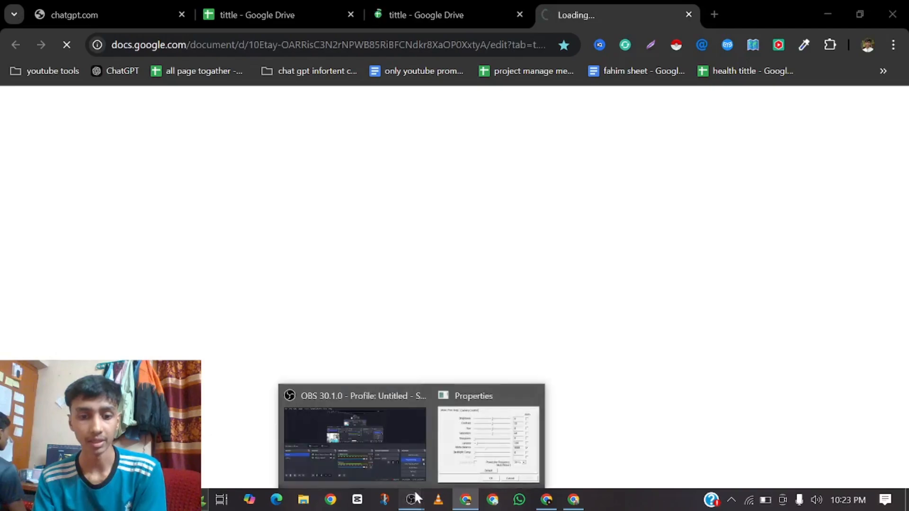
pyautogui.click(388, 428)
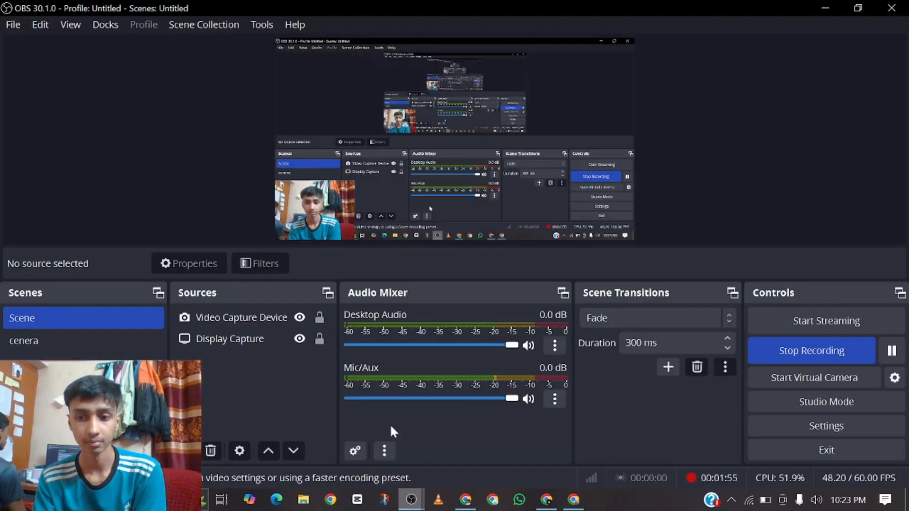
pyautogui.moveTo(410, 498)
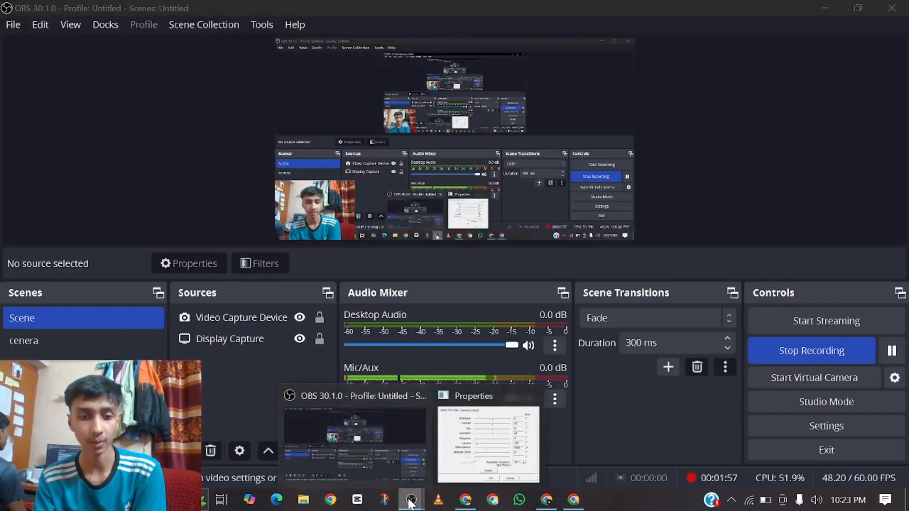
pyautogui.click(825, 8)
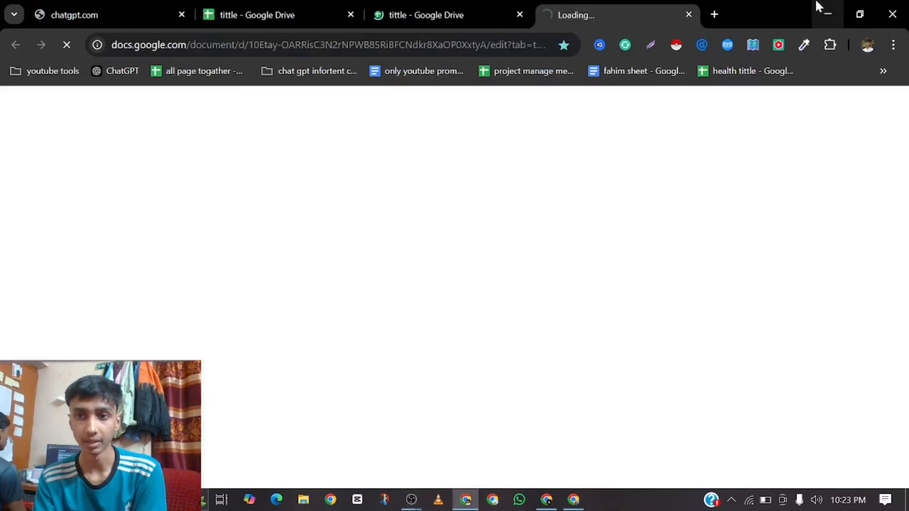
# Look over the health keywords in the duplicate "tittle" spreadsheet and close that duplicate tab
pyautogui.click(473, 17)
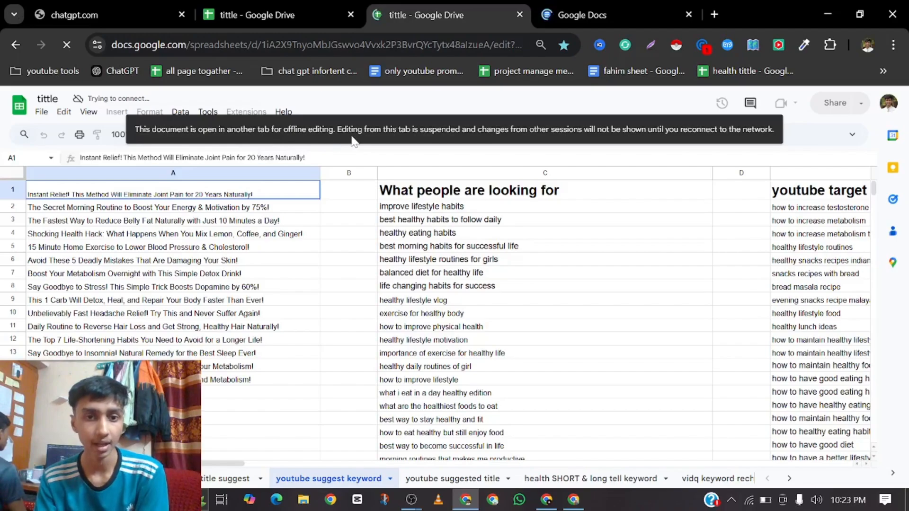
pyautogui.scroll(-10, 496, 229)
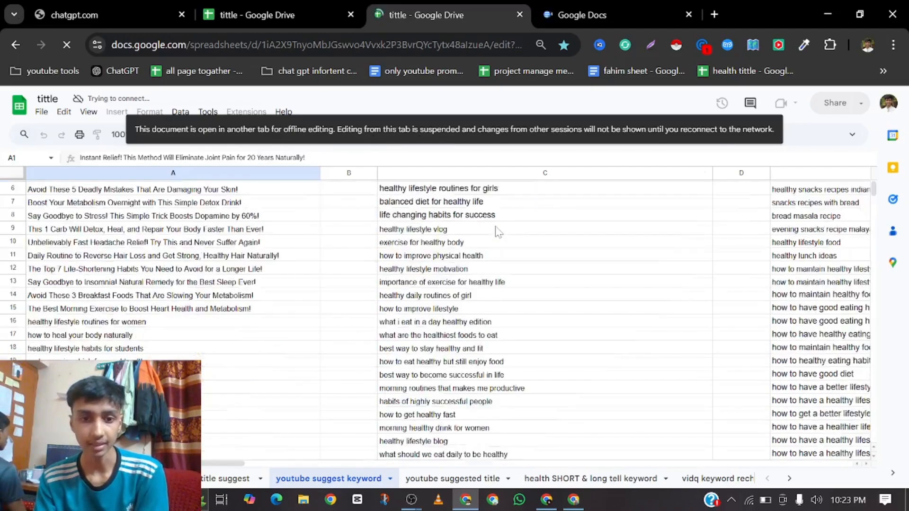
pyautogui.scroll(10, 522, 249)
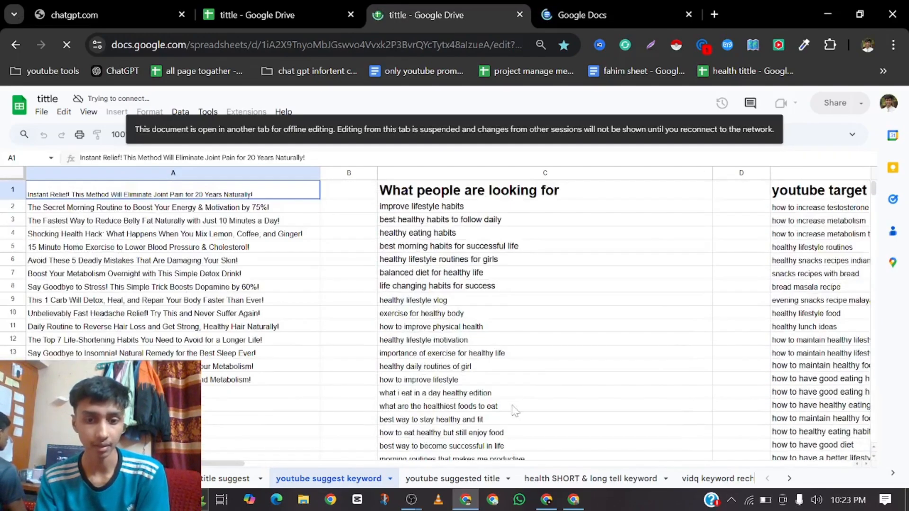
pyautogui.click(308, 4)
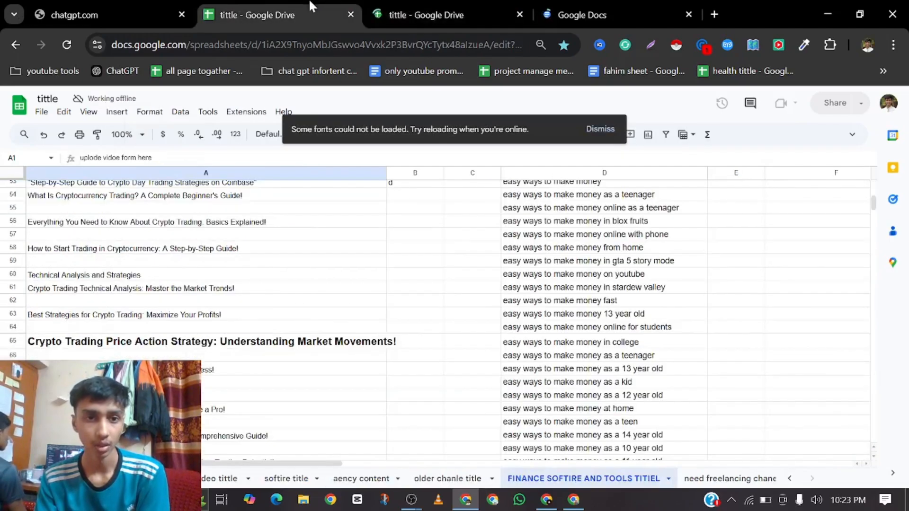
pyautogui.click(462, 5)
pyautogui.click(519, 14)
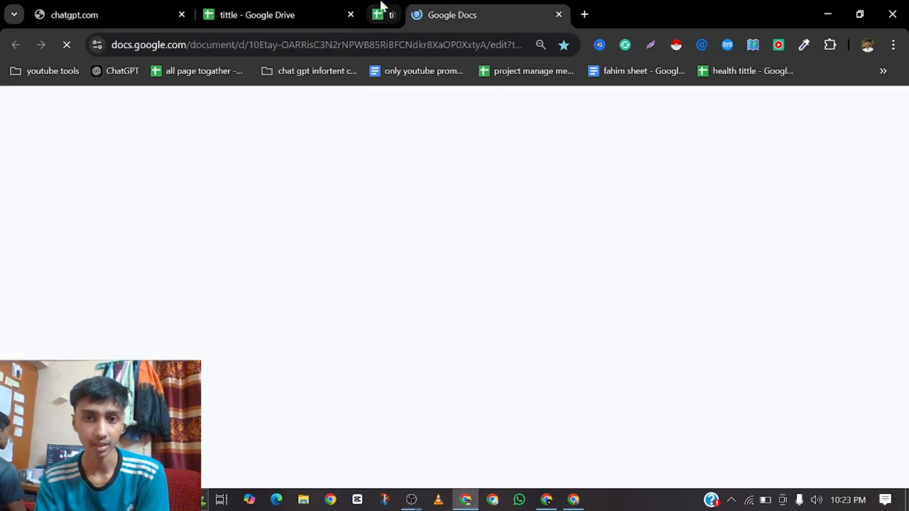
# Review the money-making and saving keywords further down the finance sheet of the "tittle" spreadsheet
pyautogui.click(314, 3)
pyautogui.scroll(-5, 523, 360)
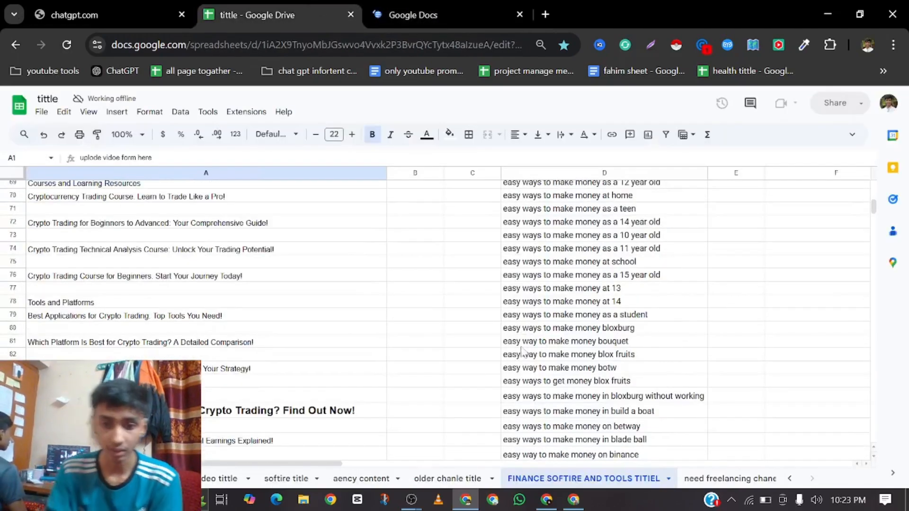
pyautogui.scroll(-5, 544, 381)
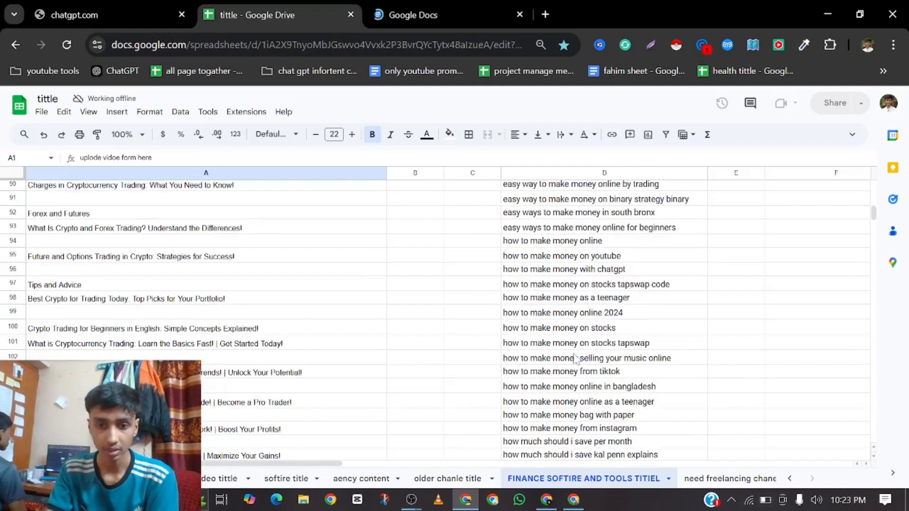
pyautogui.scroll(-5, 582, 355)
pyautogui.scroll(-5, 585, 353)
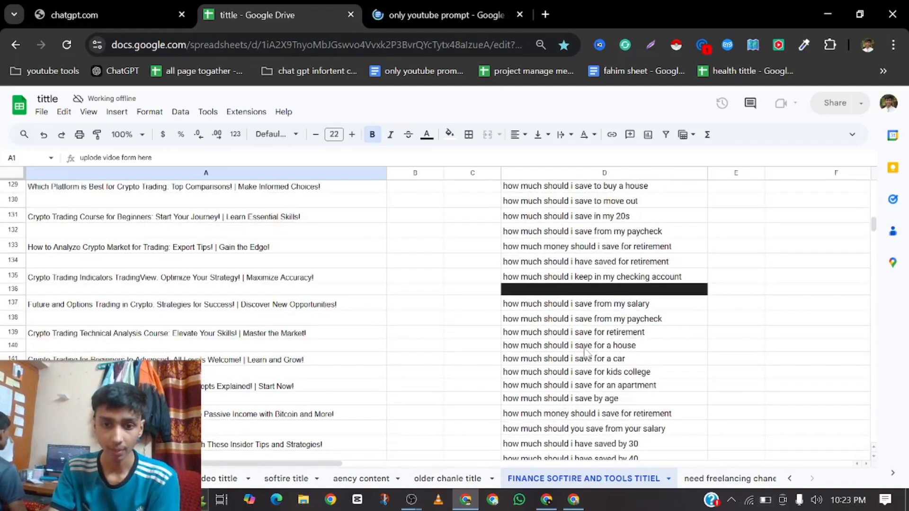
# Open a blank browser tab and return to the ChatGPT tab
pyautogui.click(545, 15)
pyautogui.click(41, 12)
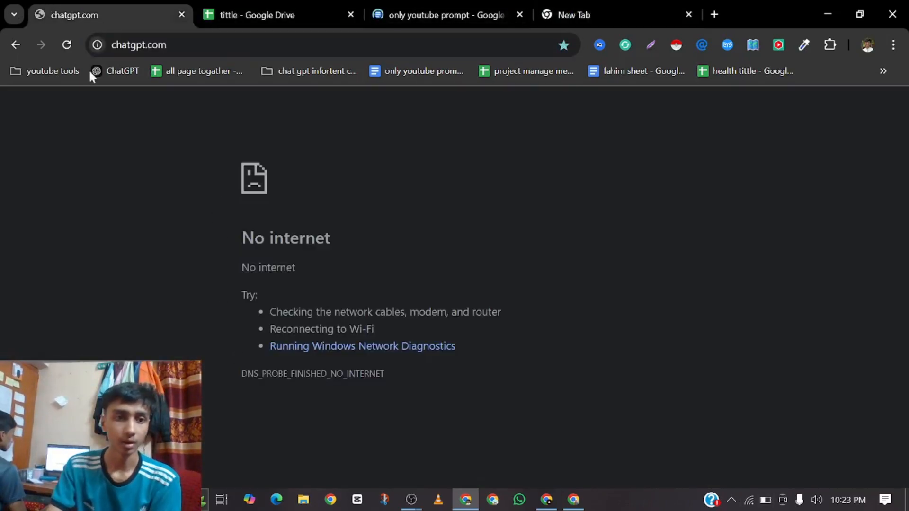
# Reload the ChatGPT page and open the bookmarked ChatGPT site in the blank browser tab as well
pyautogui.click(69, 42)
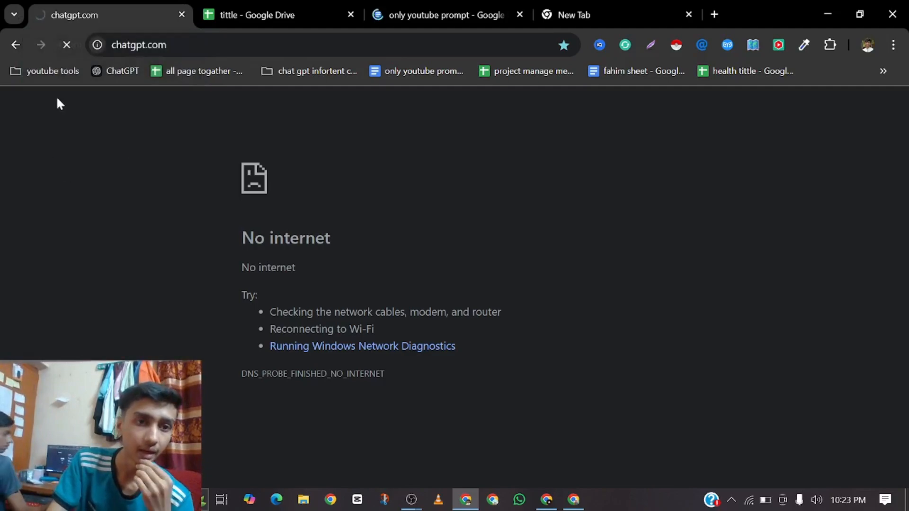
pyautogui.click(66, 43)
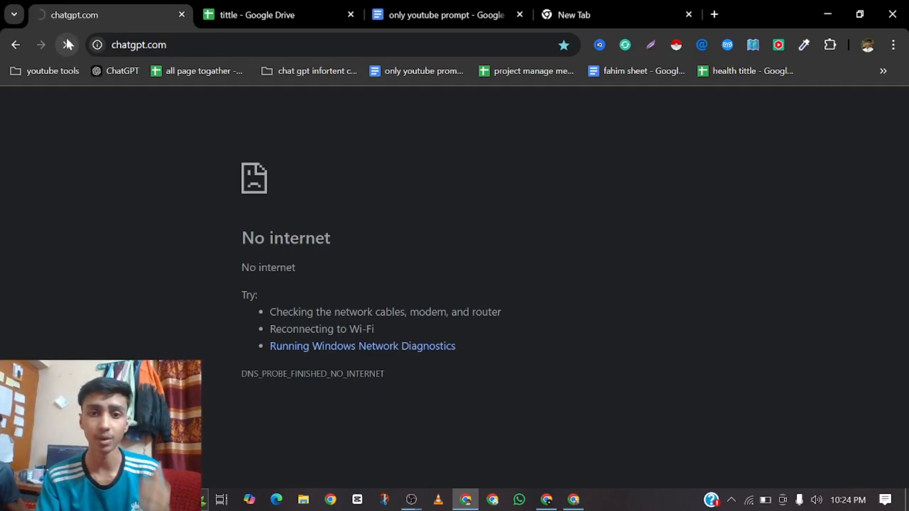
pyautogui.click(562, 7)
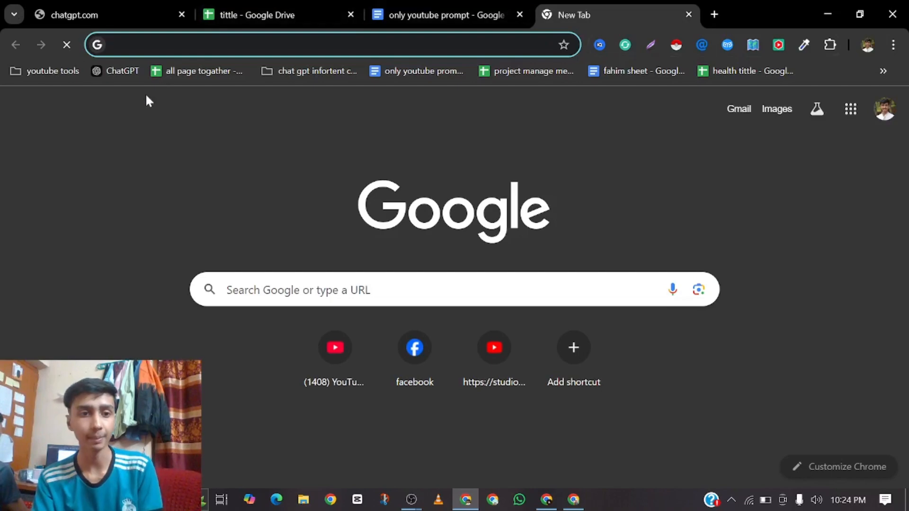
pyautogui.click(117, 68)
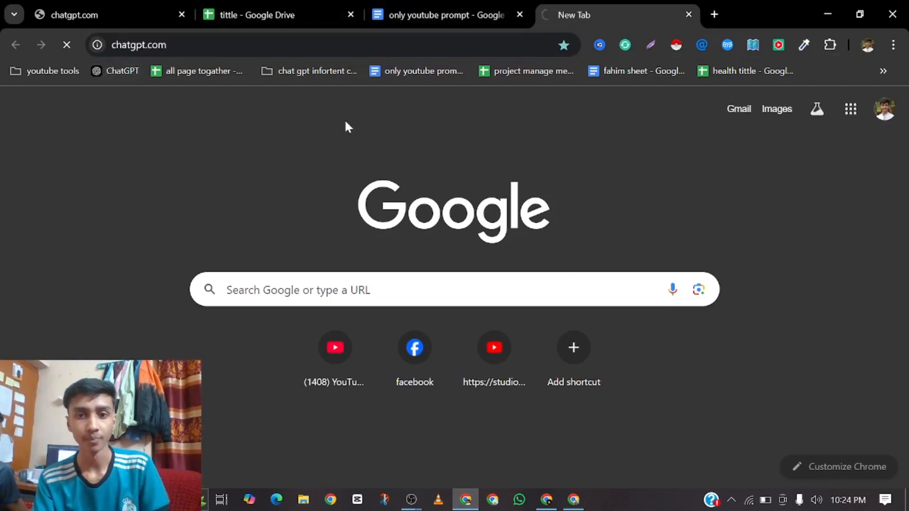
# Look through the other browser window's Shopify store tabs, and close both that window and the Facebook window
pyautogui.click(575, 500)
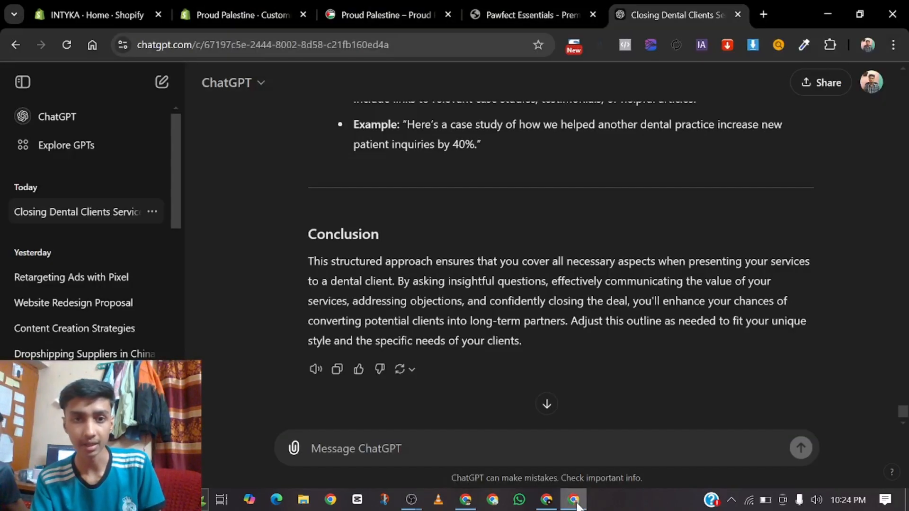
pyautogui.click(370, 12)
pyautogui.click(223, 10)
pyautogui.click(88, 7)
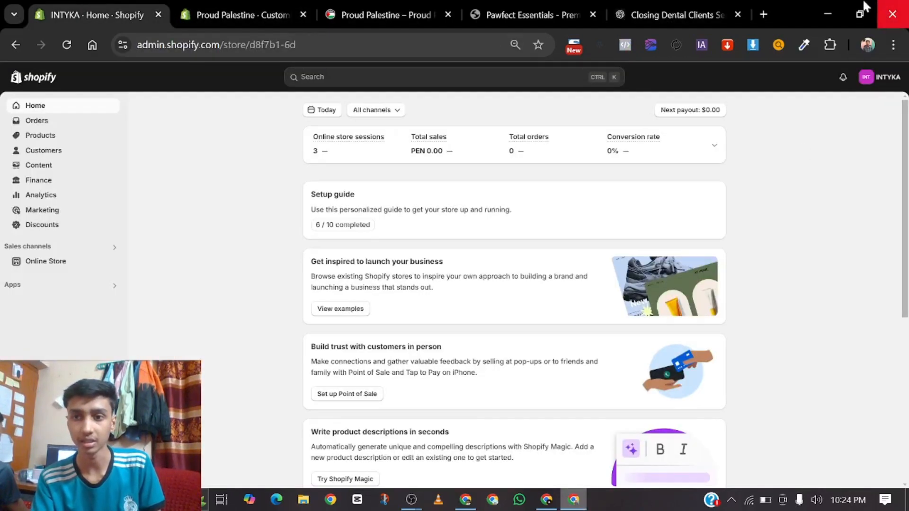
pyautogui.click(892, 15)
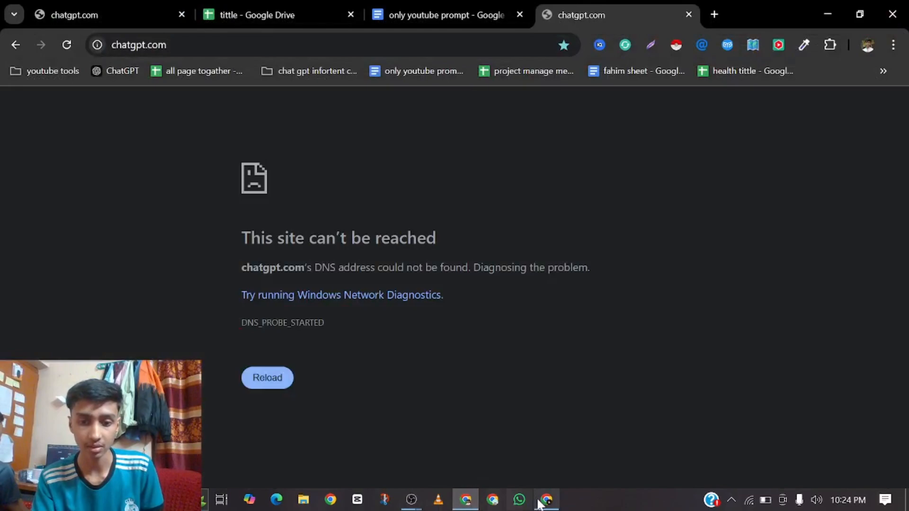
pyautogui.click(547, 499)
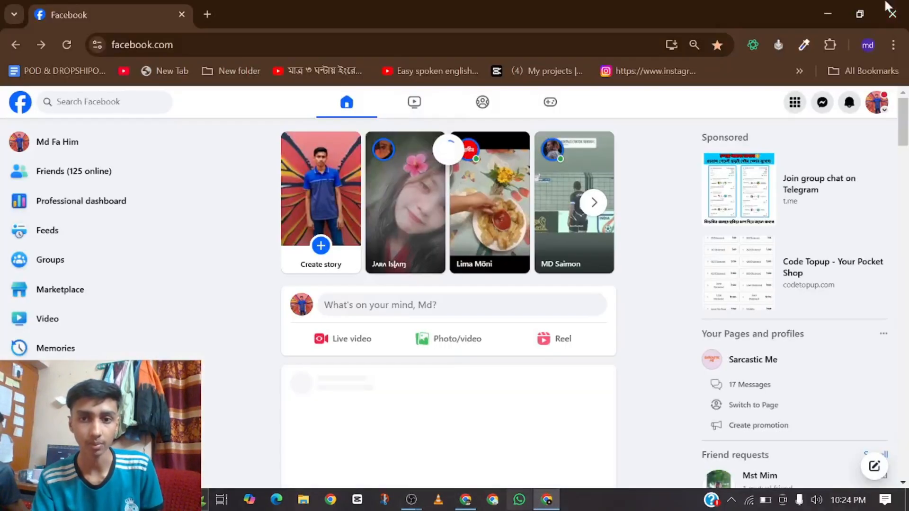
pyautogui.click(887, 3)
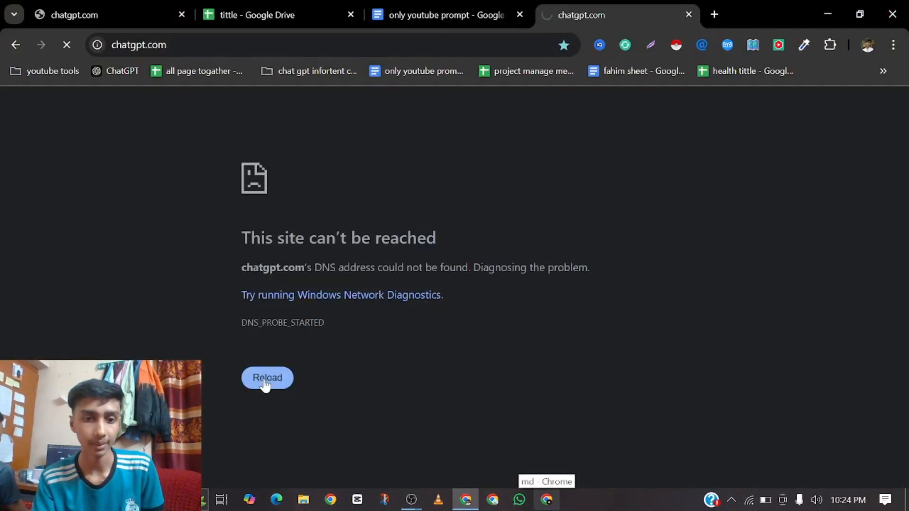
# Look at the "only youtube prompt" document and return to the beginning of the finance sheet in the "tittle" spreadsheet
pyautogui.click(469, 11)
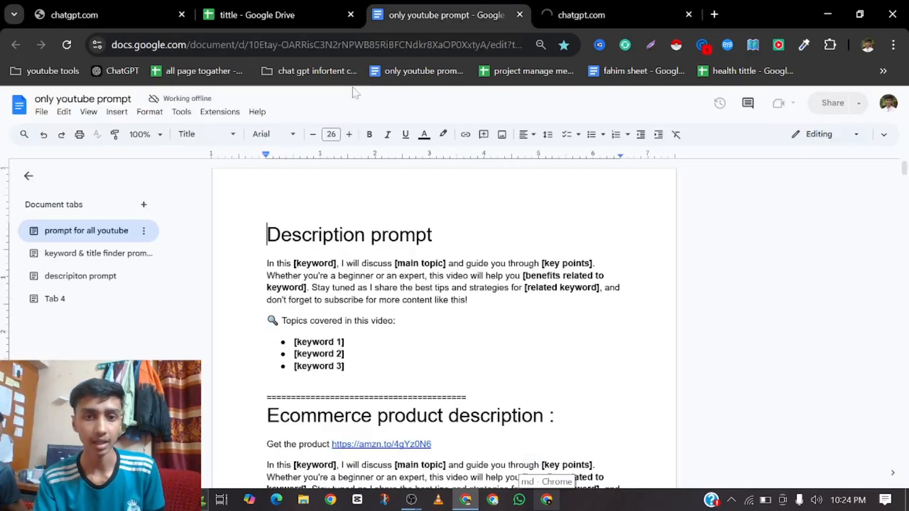
pyautogui.click(351, 6)
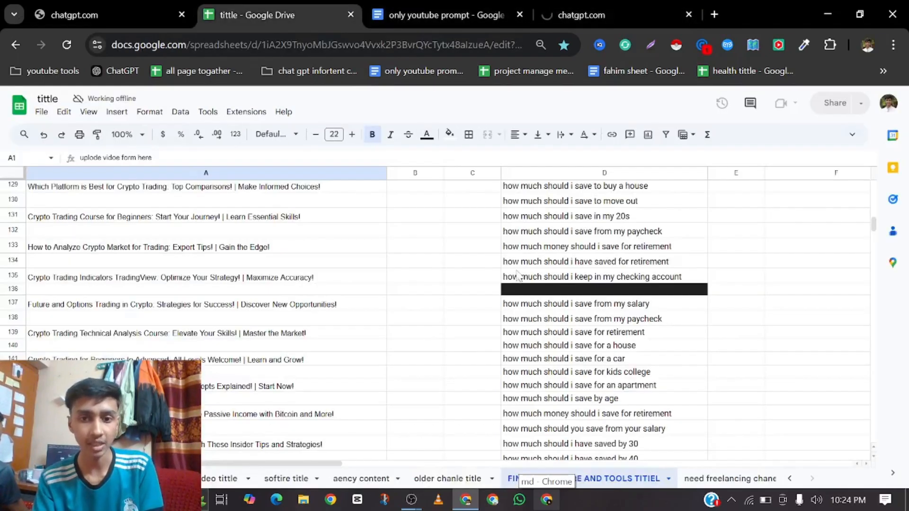
pyautogui.scroll(20, 518, 275)
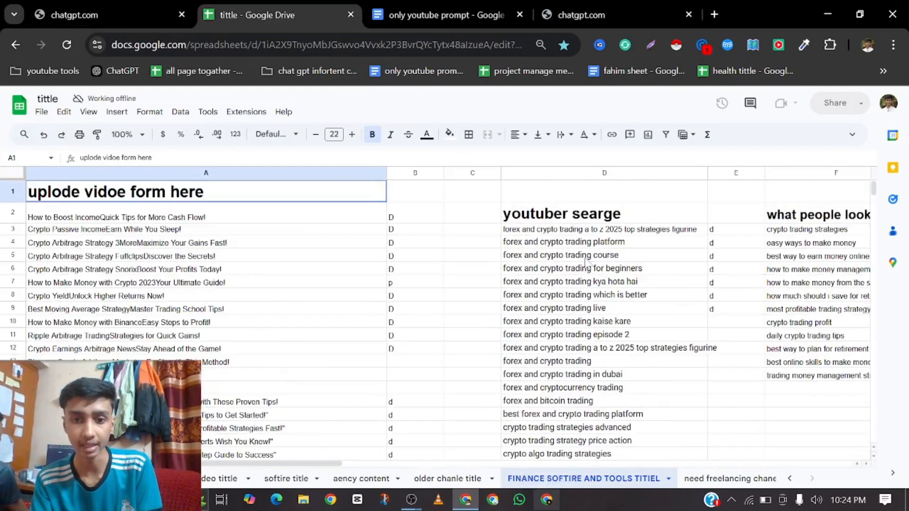
# Open the YouTube Studio shortcut in a new browser tab
pyautogui.click(715, 14)
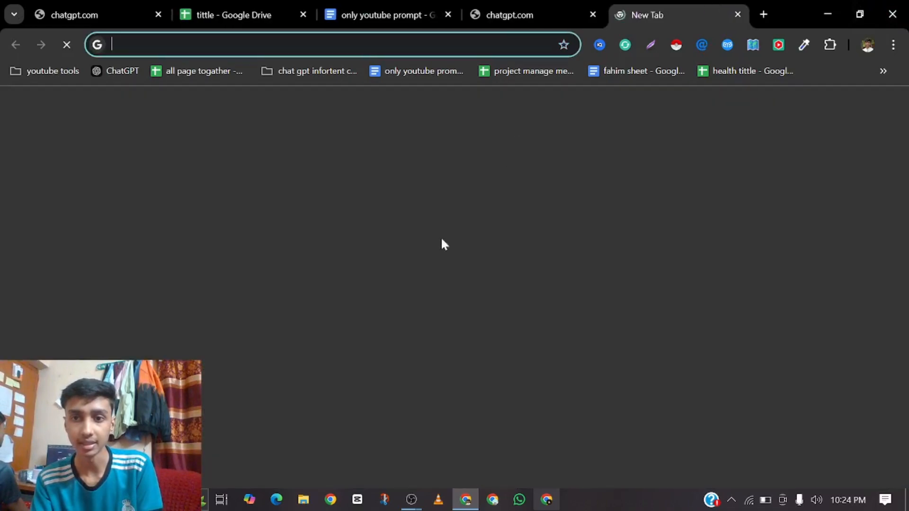
pyautogui.click(483, 375)
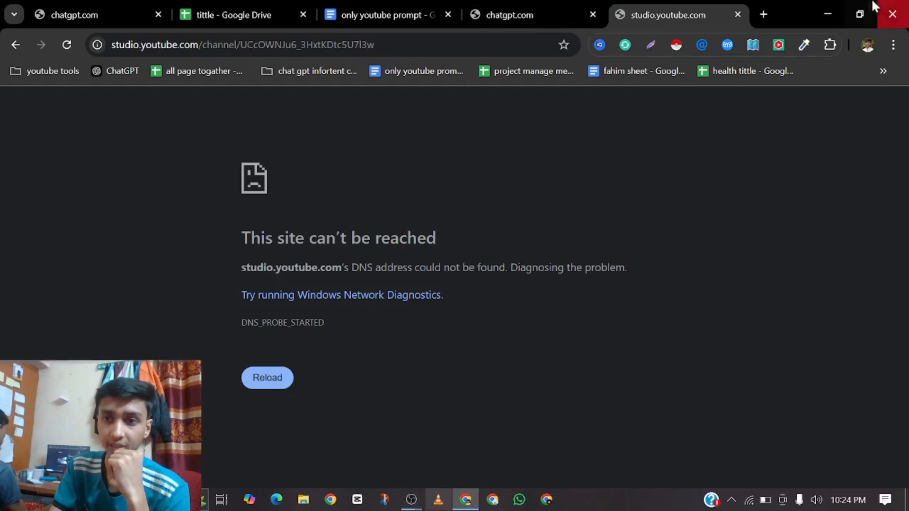
pyautogui.click(828, 14)
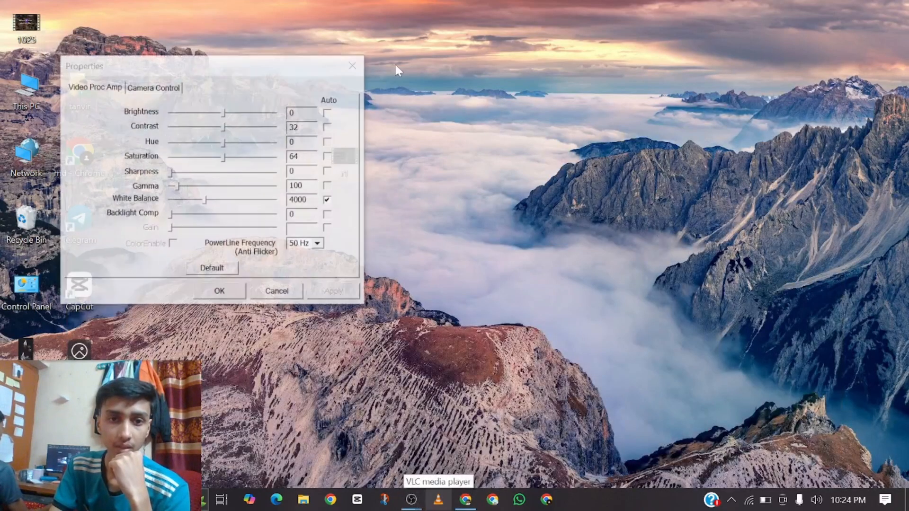
pyautogui.rightClick(394, 62)
pyautogui.click(425, 106)
pyautogui.rightClick(437, 100)
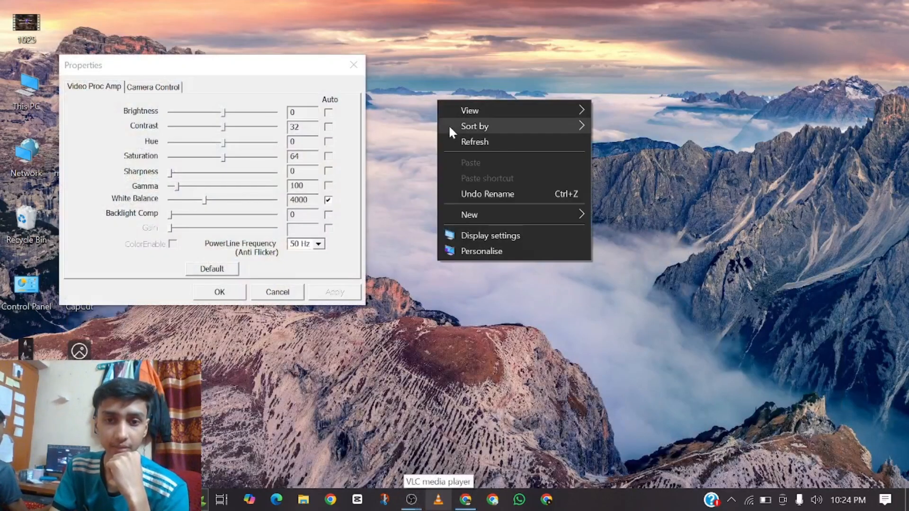
pyautogui.click(449, 139)
pyautogui.rightClick(452, 107)
pyautogui.click(483, 149)
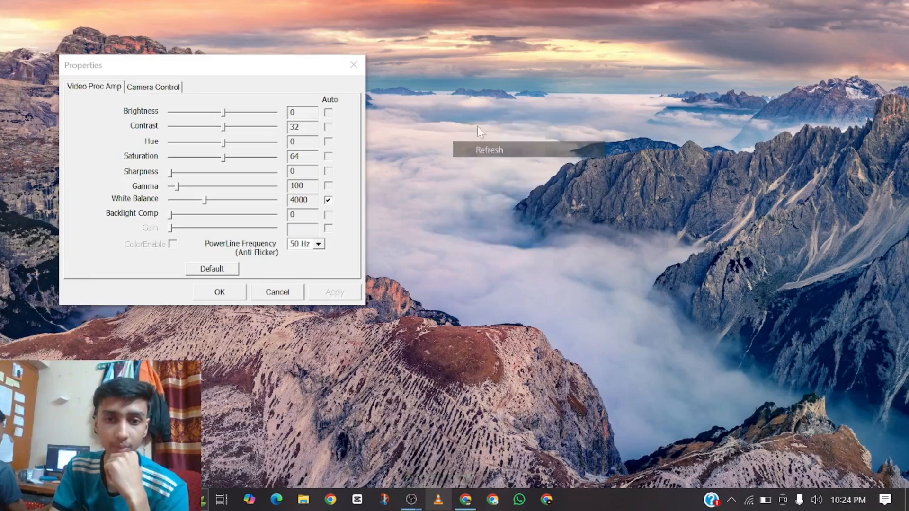
pyautogui.rightClick(469, 98)
pyautogui.click(484, 139)
pyautogui.rightClick(484, 121)
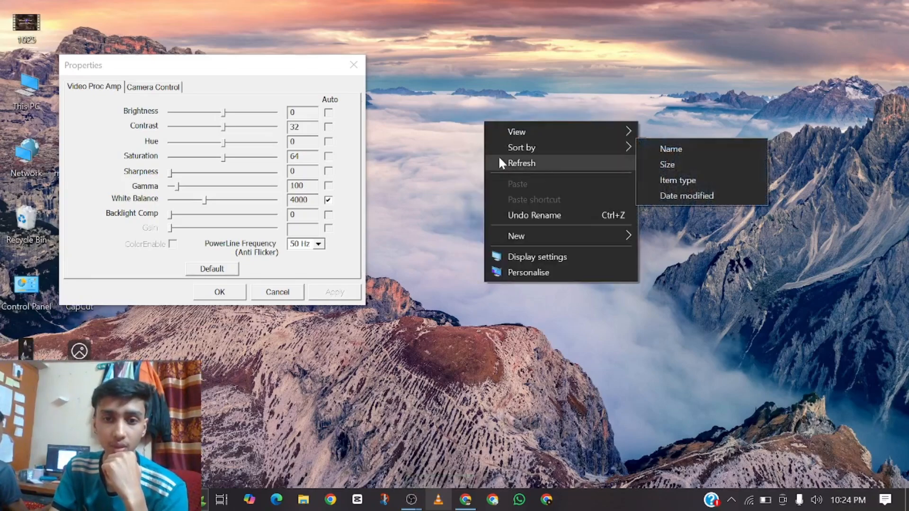
pyautogui.click(498, 163)
pyautogui.rightClick(495, 124)
pyautogui.click(499, 163)
pyautogui.rightClick(502, 112)
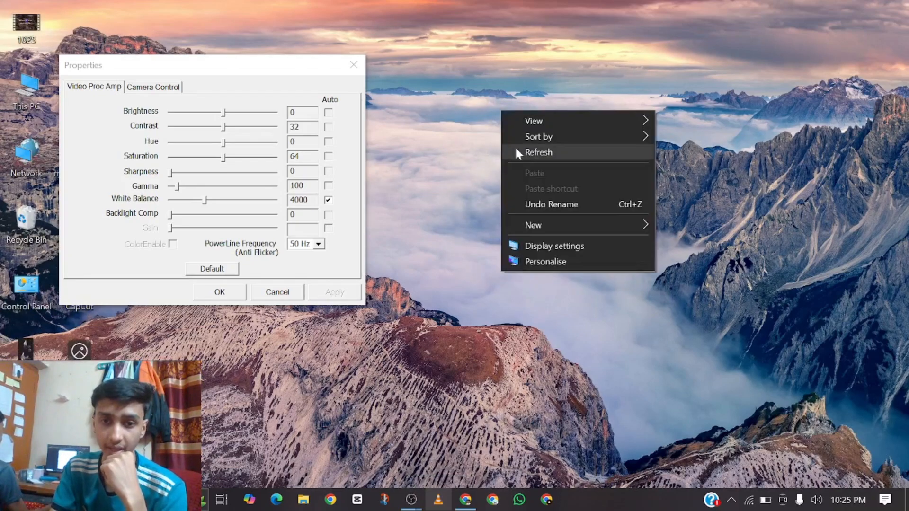
pyautogui.click(515, 146)
pyautogui.rightClick(504, 117)
pyautogui.click(518, 150)
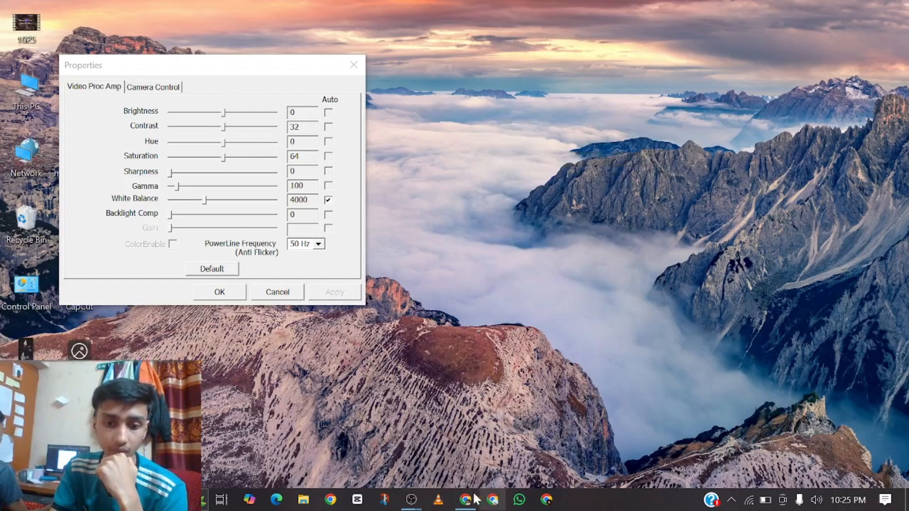
# Return to the browser and reload the second ChatGPT tab
pyautogui.click(493, 498)
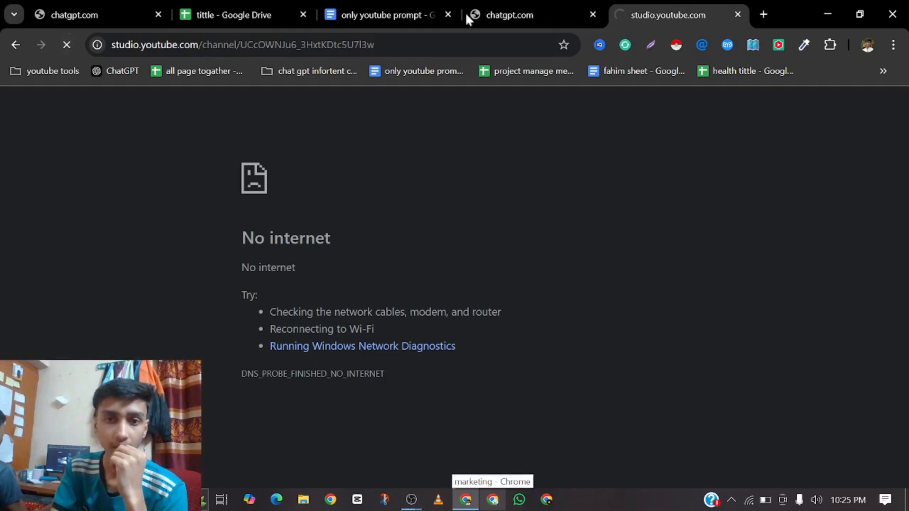
pyautogui.click(482, 13)
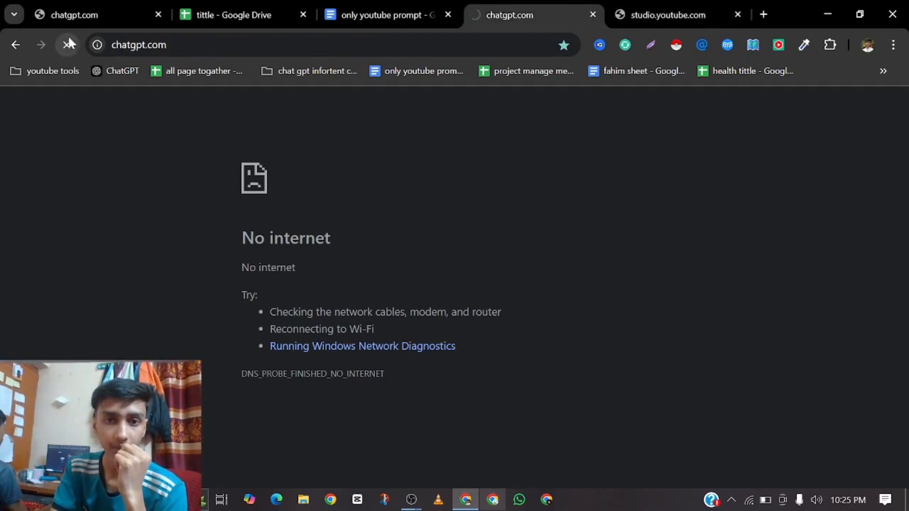
pyautogui.click(66, 45)
# Switch to OBS to check the recording status and audio levels, and return to the ChatGPT tab
pyautogui.moveTo(420, 502)
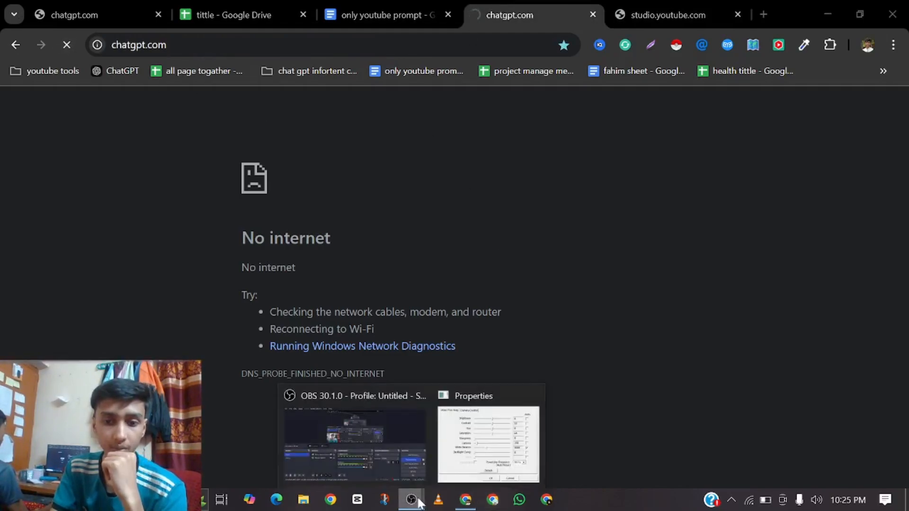
pyautogui.click(374, 438)
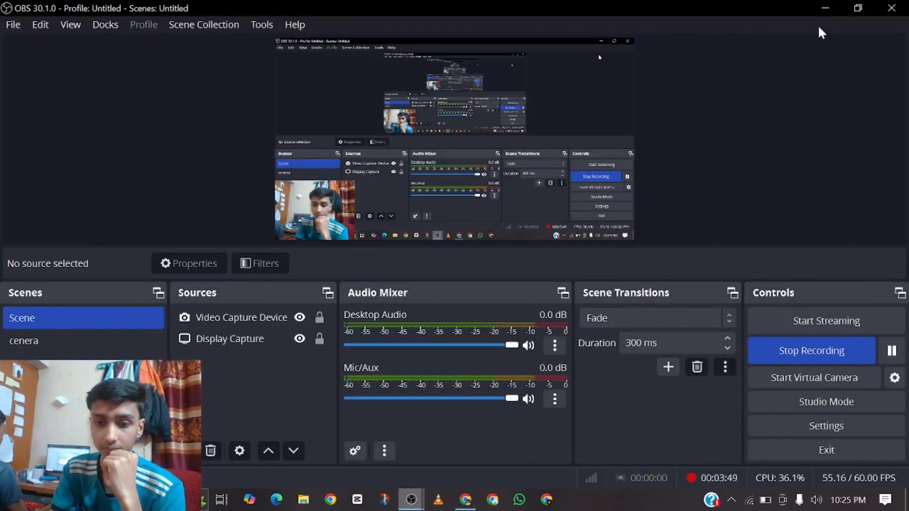
pyautogui.click(826, 6)
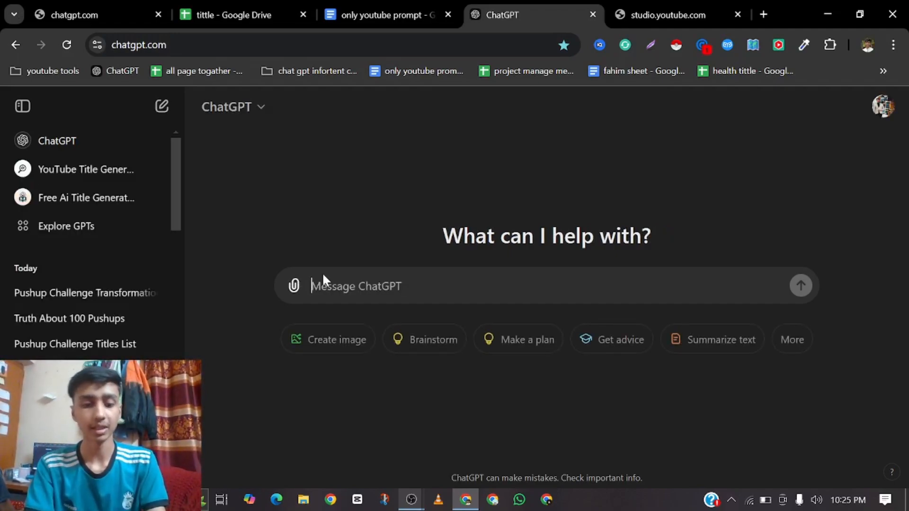
# Send the prompt "give me to create finance youtube vidoe as well as give me the title"
pyautogui.write('giv')
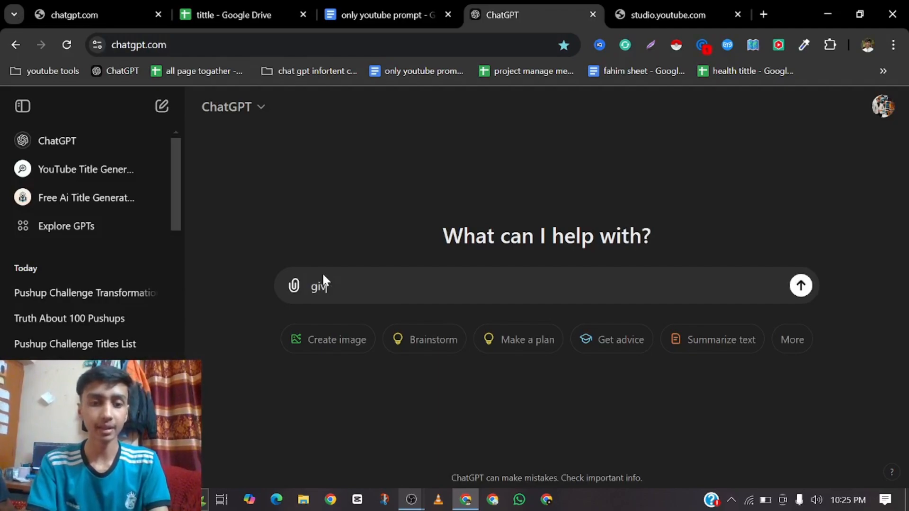
pyautogui.write('e ')
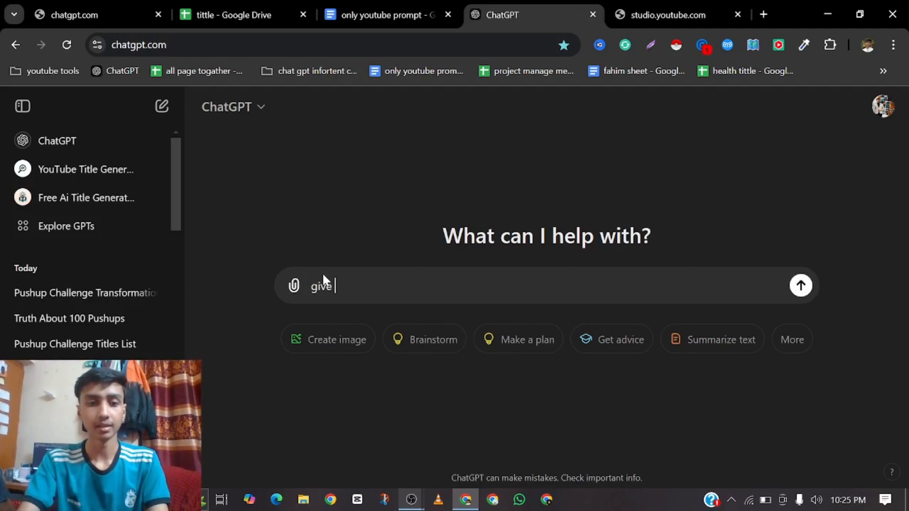
pyautogui.write('me to o')
pyautogui.press('BackSpace')
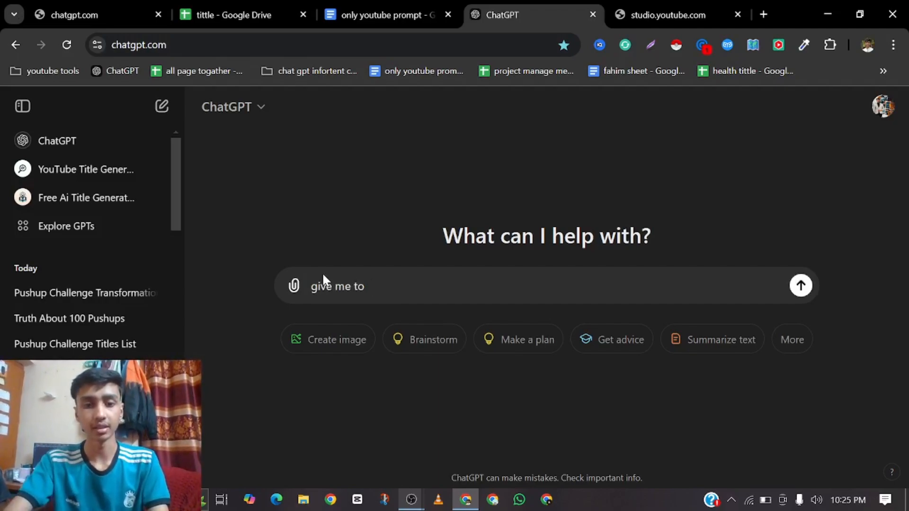
pyautogui.write('createfi')
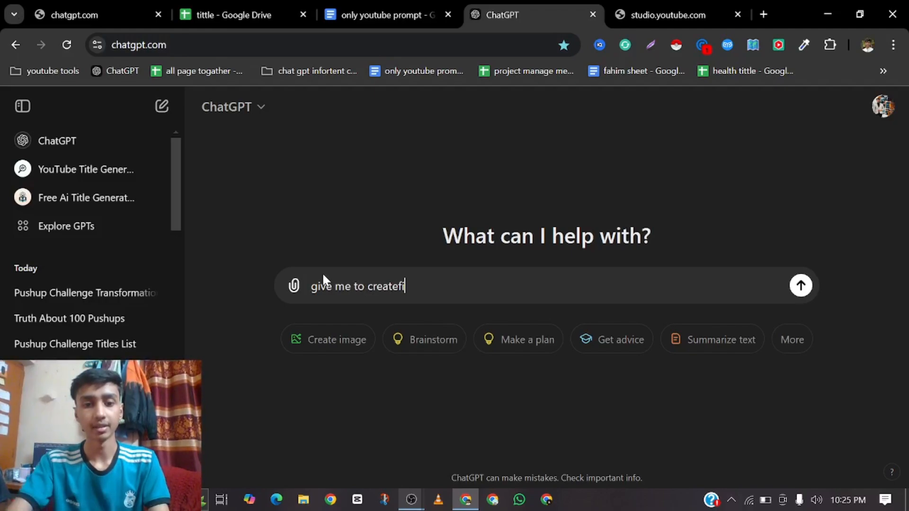
pyautogui.press('BackSpace')
pyautogui.press('BackSpace')
pyautogui.write('f')
pyautogui.write('nane')
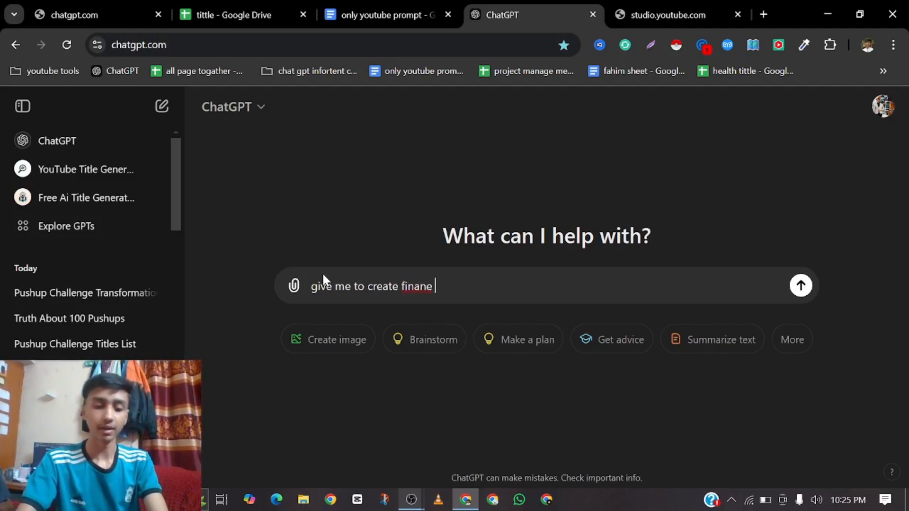
pyautogui.write(' youub')
pyautogui.press('BackSpace')
pyautogui.press('BackSpace')
pyautogui.press('BackSpace')
pyautogui.press('BackSpace')
pyautogui.press('BackSpace')
pyautogui.press('BackSpace')
pyautogui.press('BackSpace')
pyautogui.press('BackSpace')
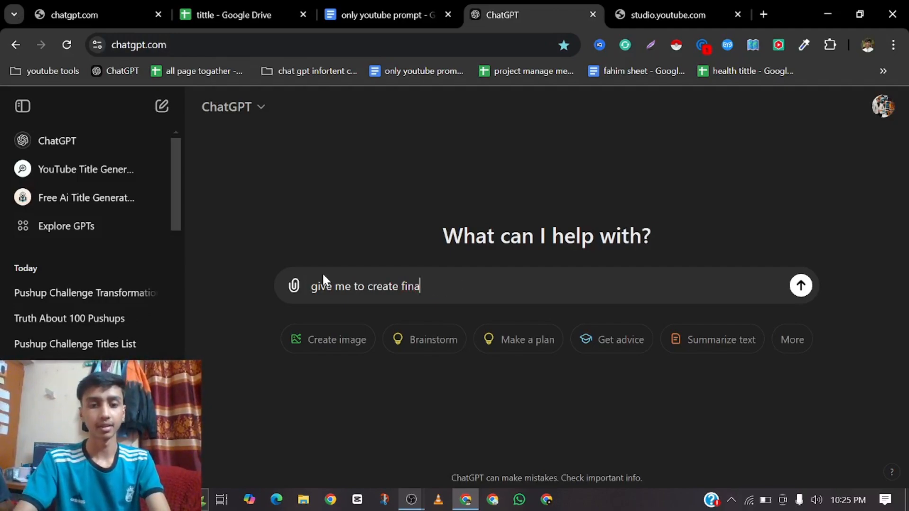
pyautogui.write('nce youtub')
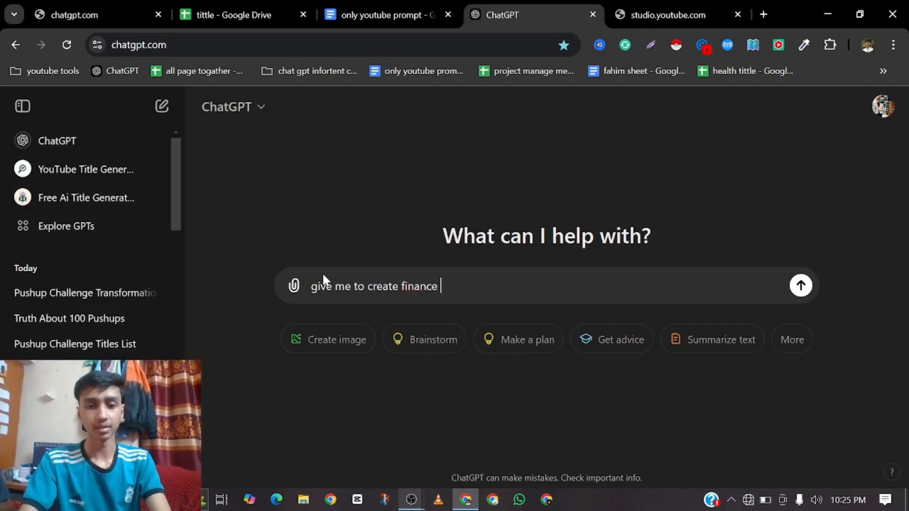
pyautogui.write('e ')
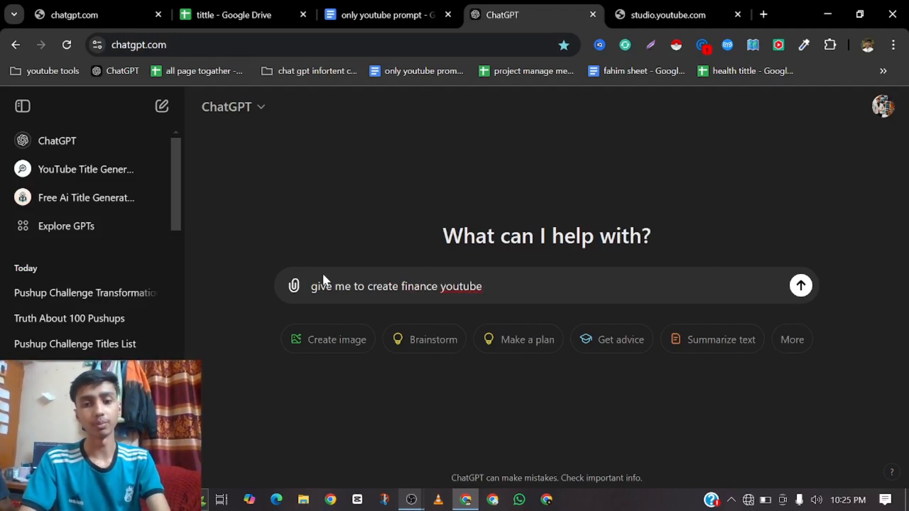
pyautogui.write('vidoe as ')
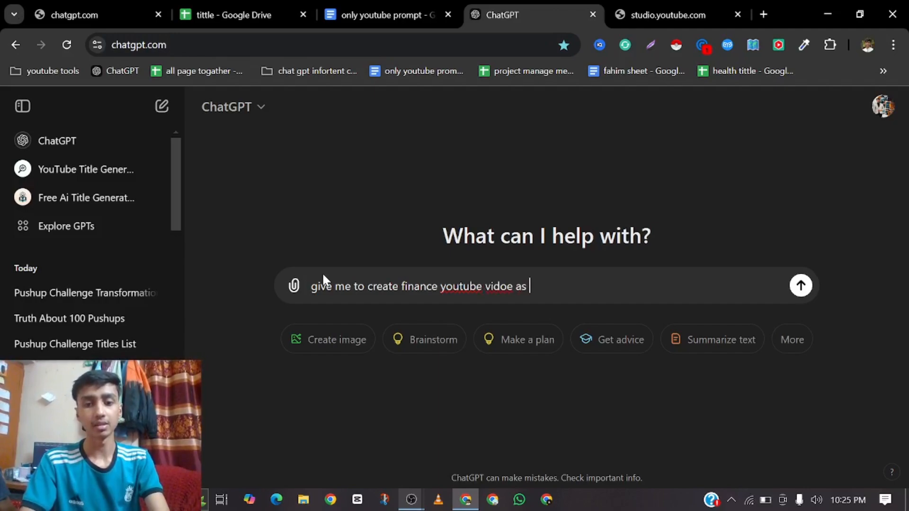
pyautogui.write('well as gi')
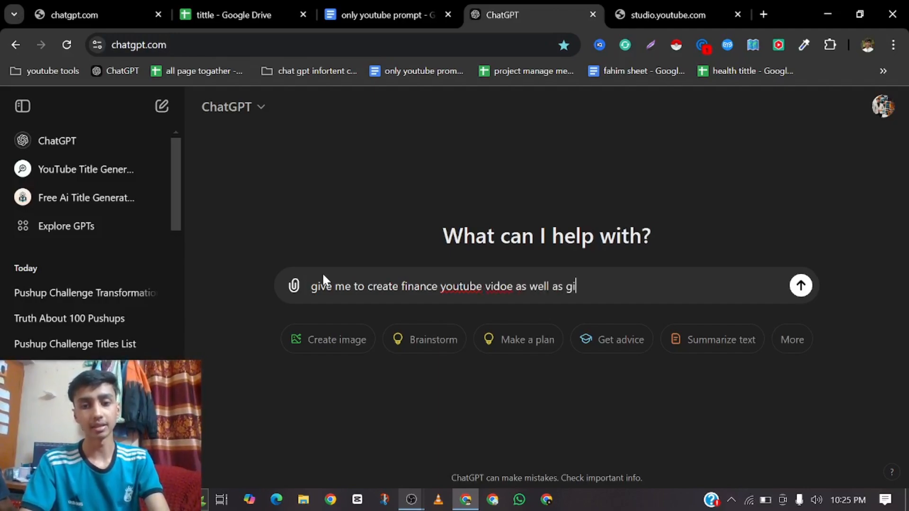
pyautogui.write('ve me the')
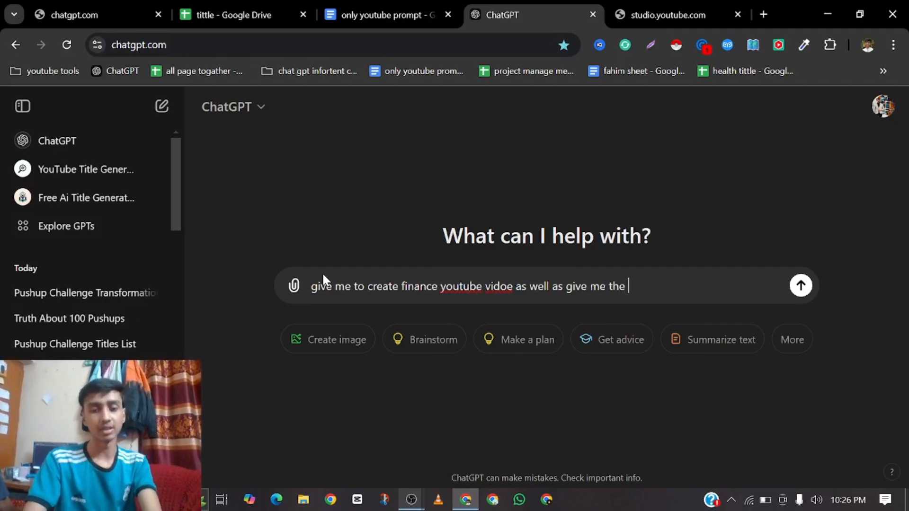
pyautogui.write(' title')
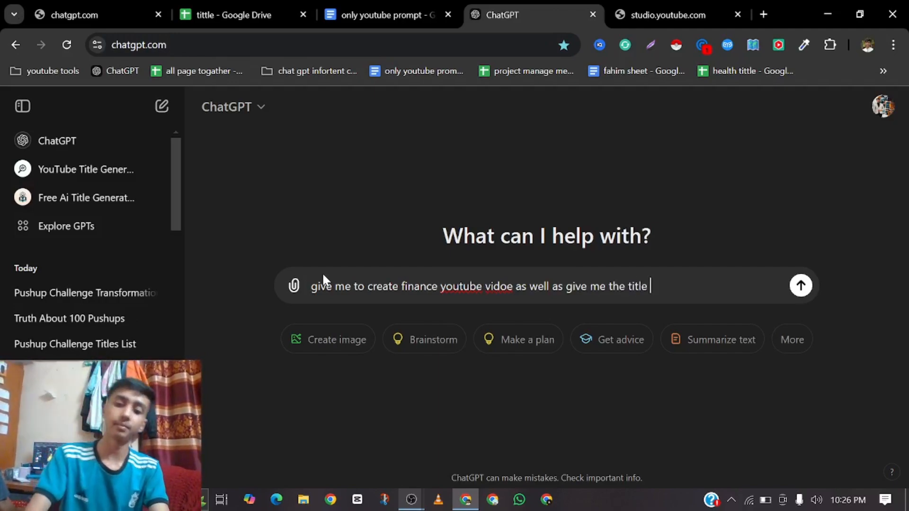
pyautogui.press('Return')
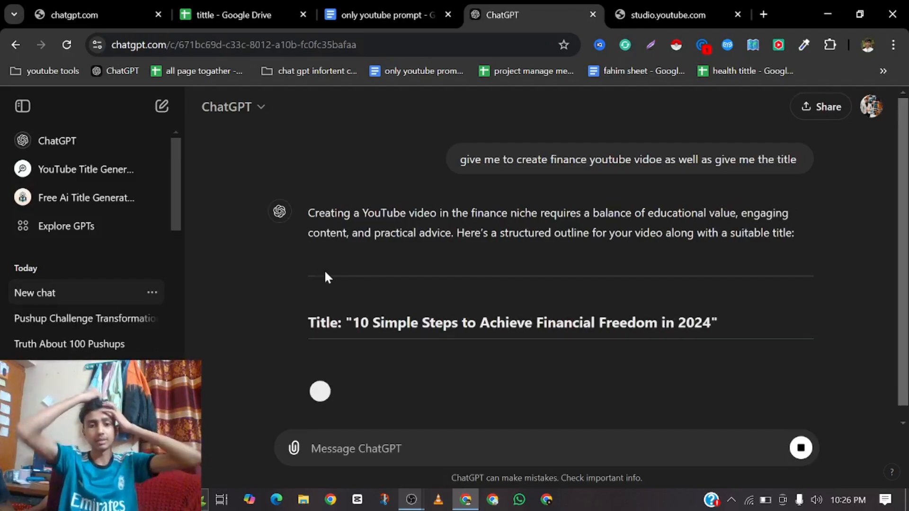
# Read through the generated finance video outline, from the suggested title down through its numbered steps
pyautogui.scroll(-2, 671, 261)
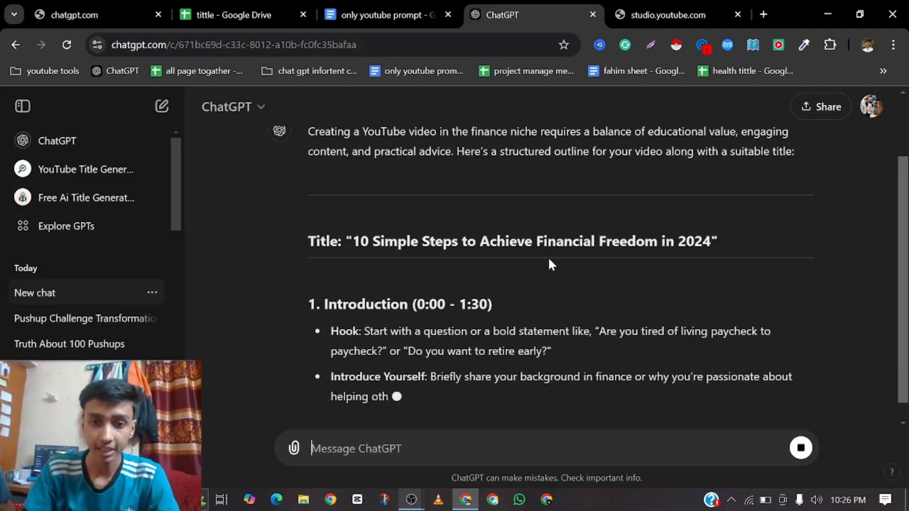
pyautogui.scroll(-2, 677, 253)
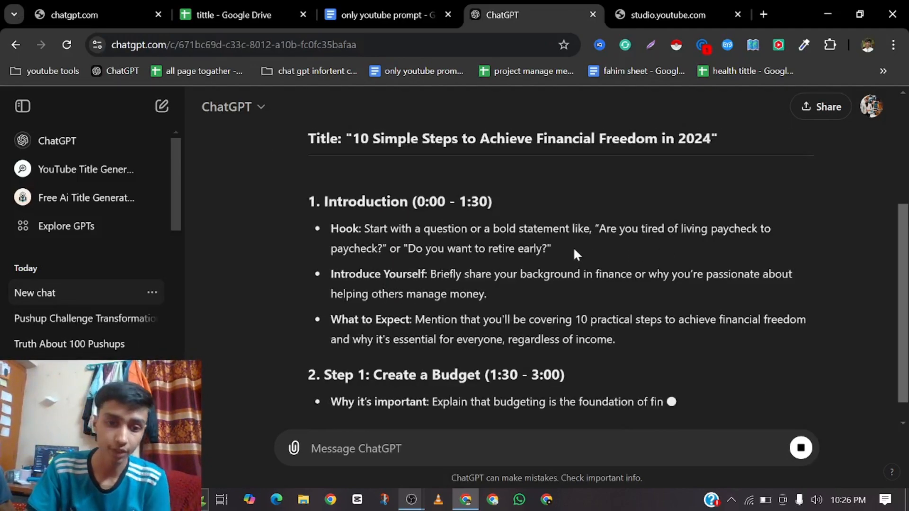
pyautogui.scroll(-2, 573, 249)
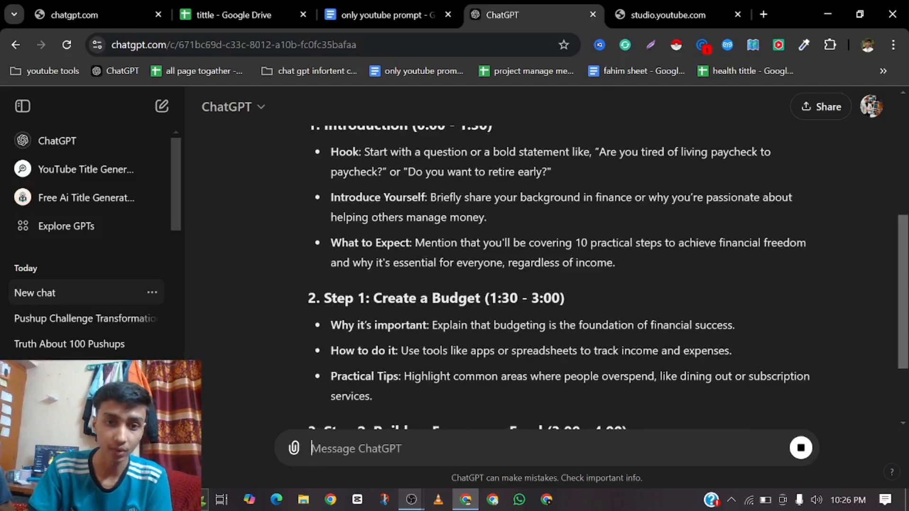
pyautogui.scroll(-3, 442, 282)
pyautogui.scroll(-1, 655, 239)
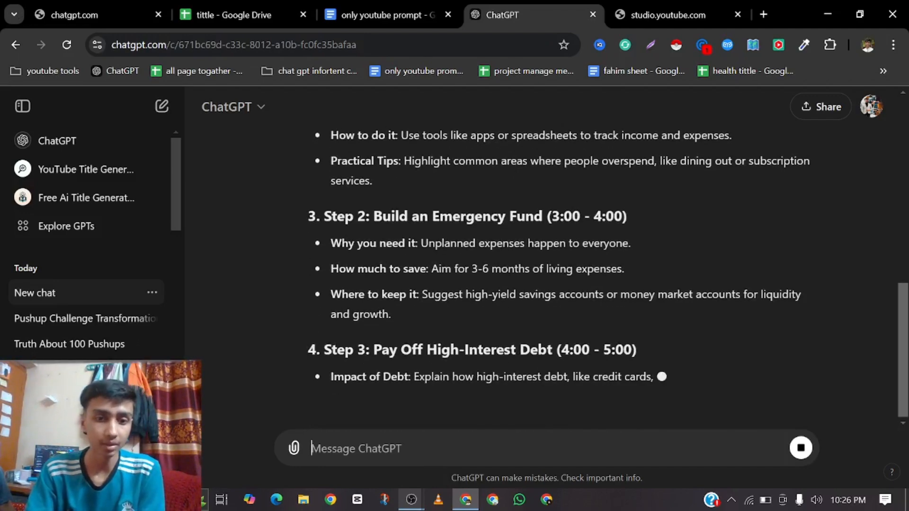
pyautogui.scroll(-2, 654, 238)
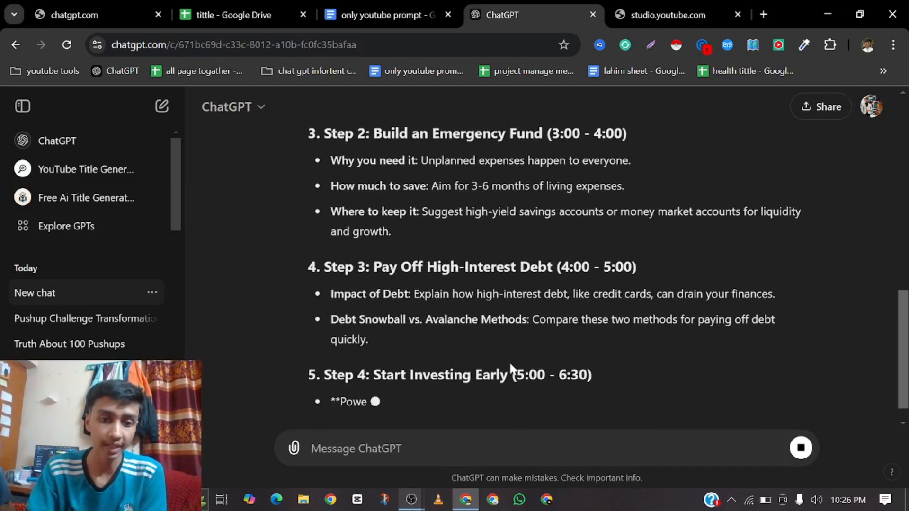
pyautogui.scroll(-1, 510, 369)
pyautogui.scroll(-1, 521, 281)
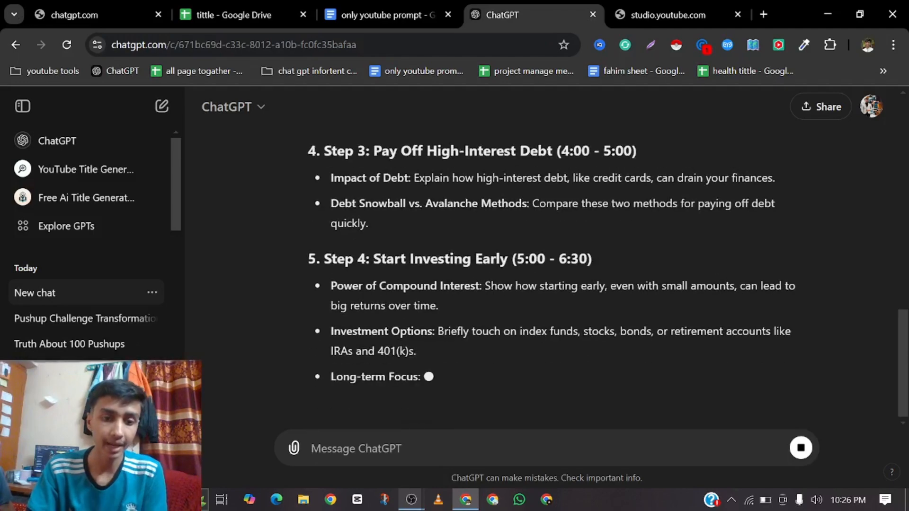
pyautogui.scroll(-3, 520, 282)
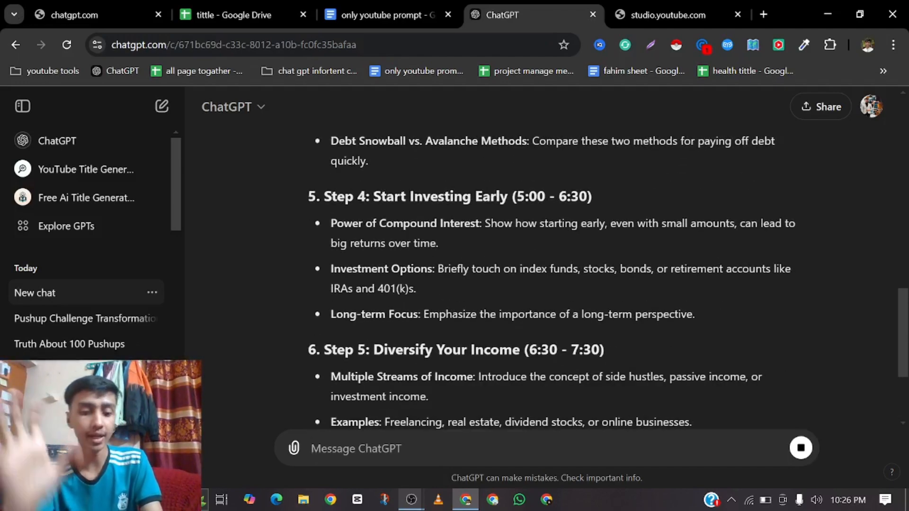
# Begin a follow-up prompt in the message box reading "give me engaging and youtube suggesed keyword"
pyautogui.write('give ')
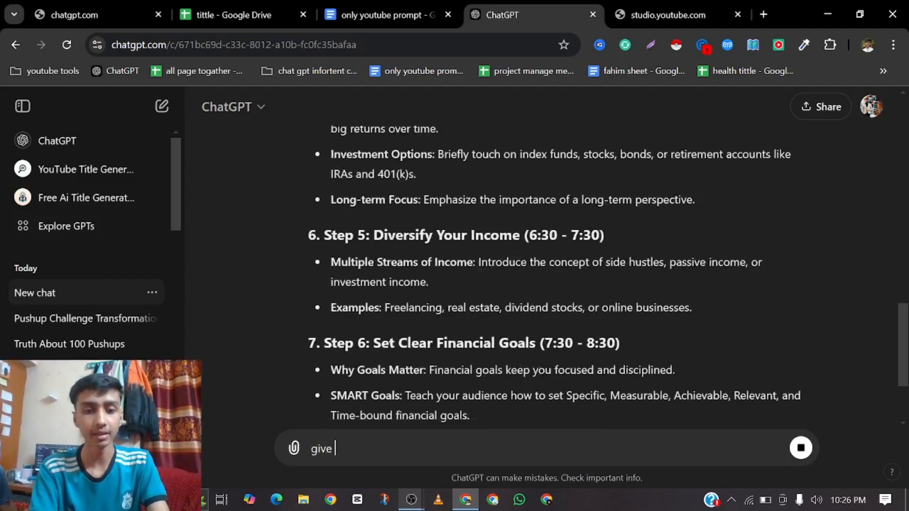
pyautogui.write('me e')
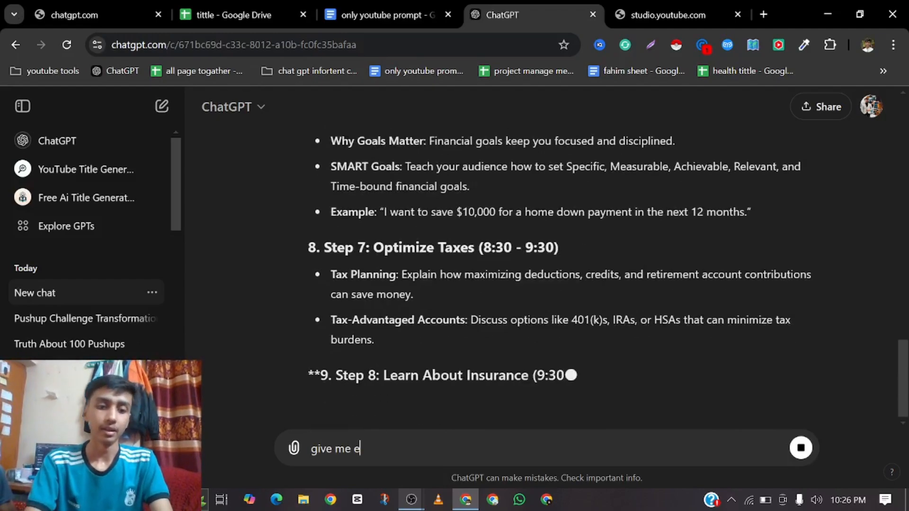
pyautogui.write('ngaging')
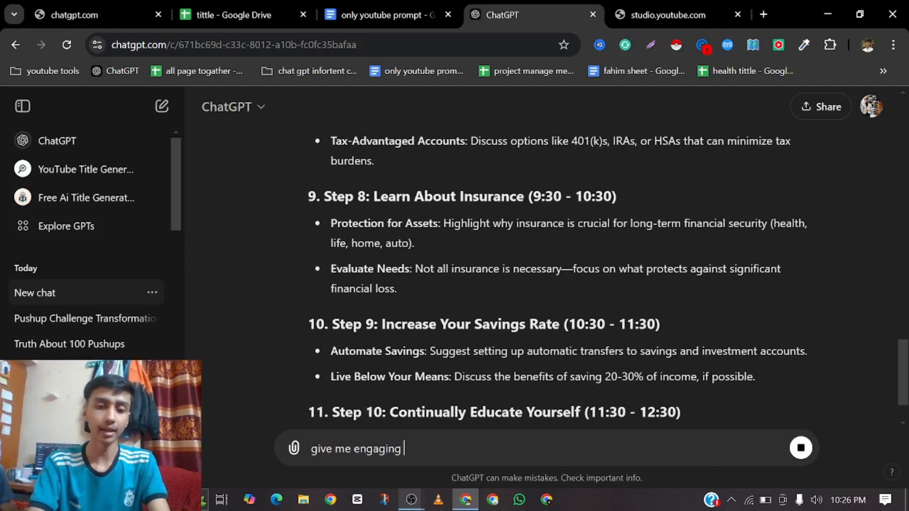
pyautogui.write(' adn')
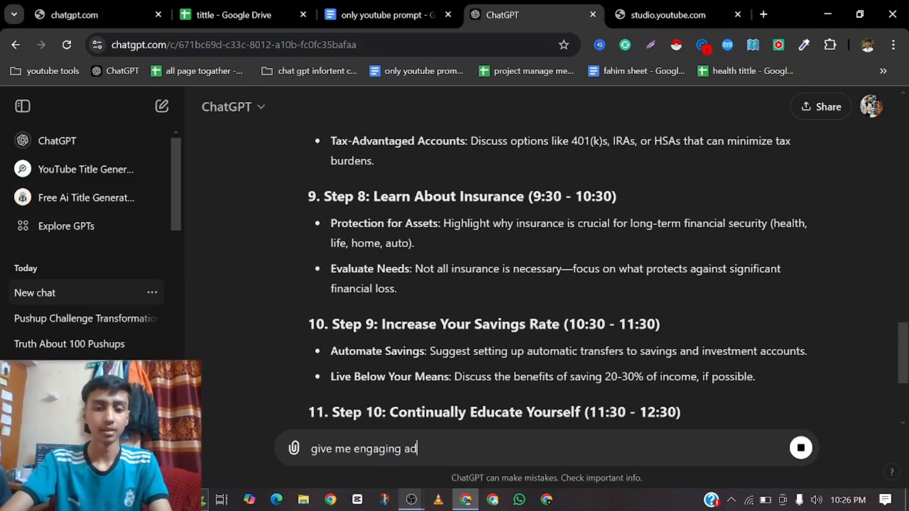
pyautogui.press('BackSpace')
pyautogui.write('nd you')
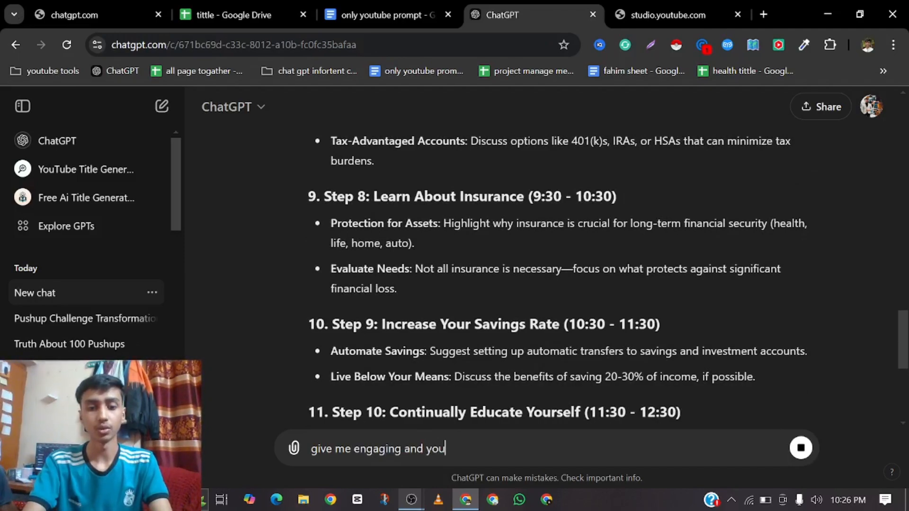
pyautogui.write('tube sugges')
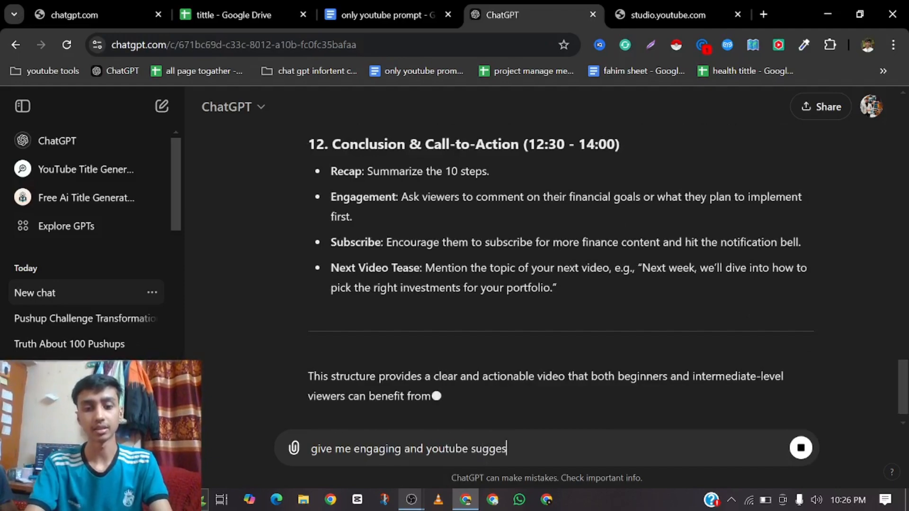
pyautogui.write('ed tile')
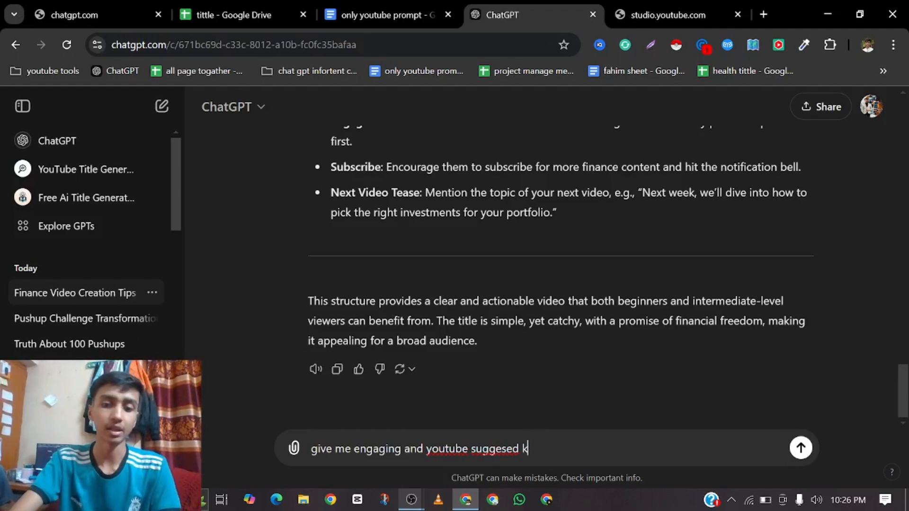
pyautogui.write('eyword ')
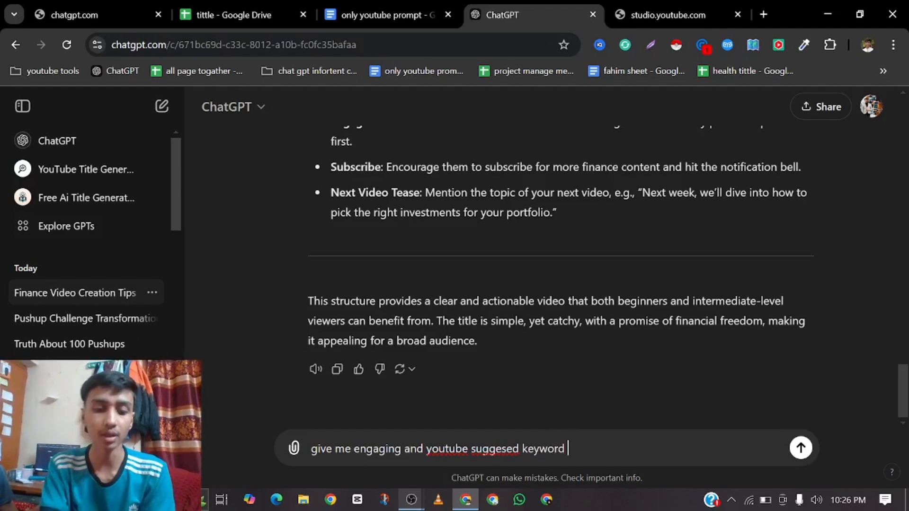
# Continue the prompt with "and with those keyword write engaging title"
pyautogui.write('adn with')
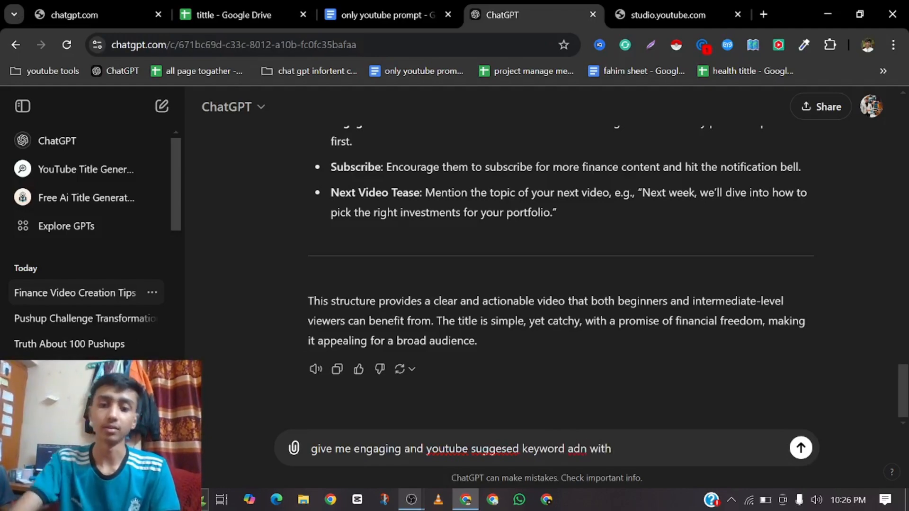
pyautogui.press('BackSpace')
pyautogui.press('BackSpace')
pyautogui.press('BackSpace')
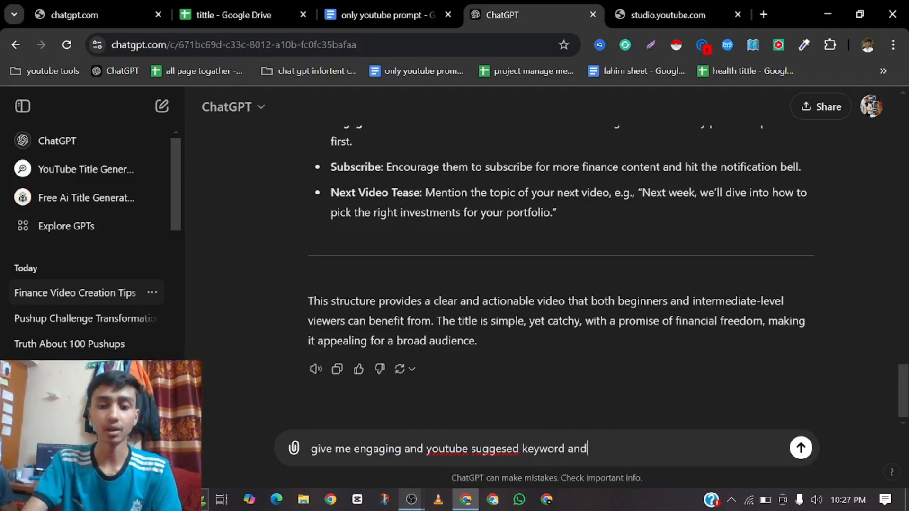
pyautogui.write('nd with thos')
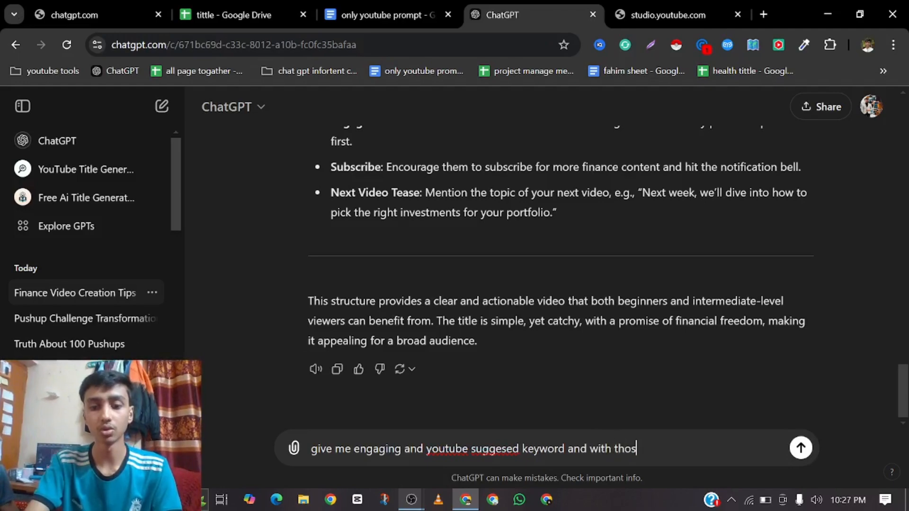
pyautogui.write('e keyword ')
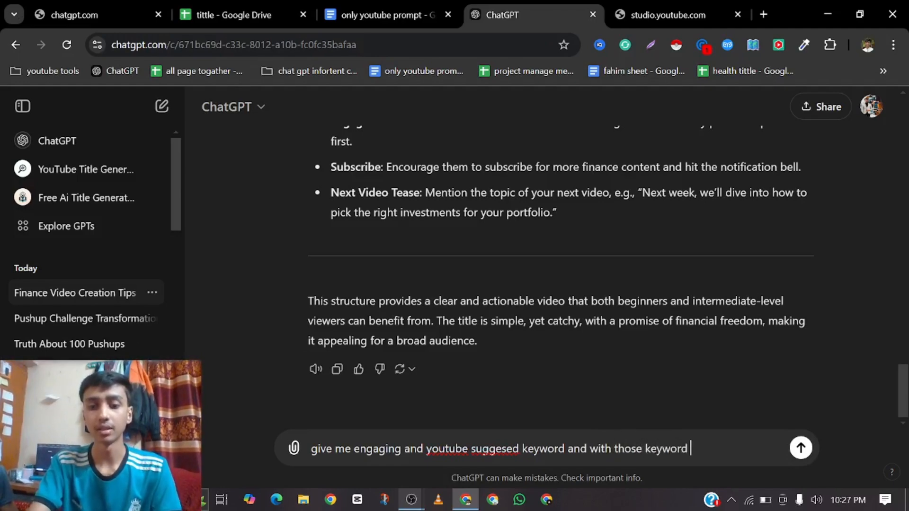
pyautogui.write('awrite an')
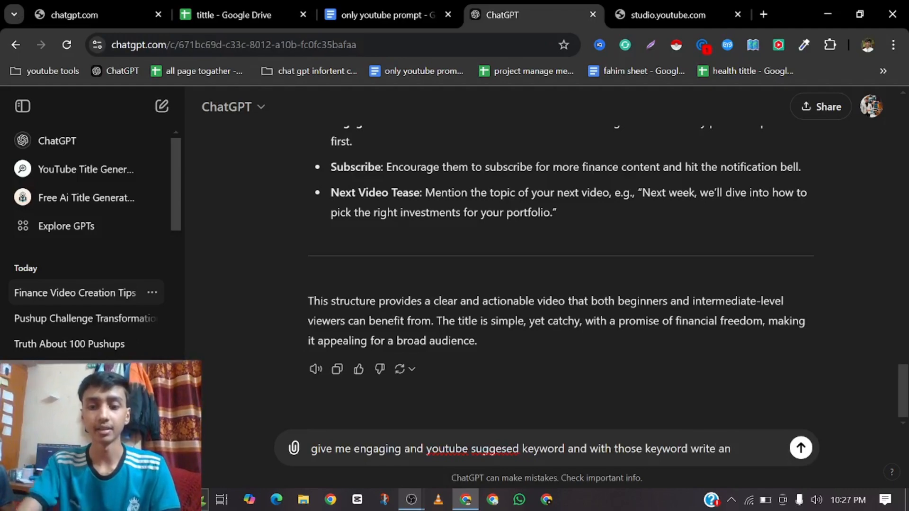
pyautogui.write('ngaging')
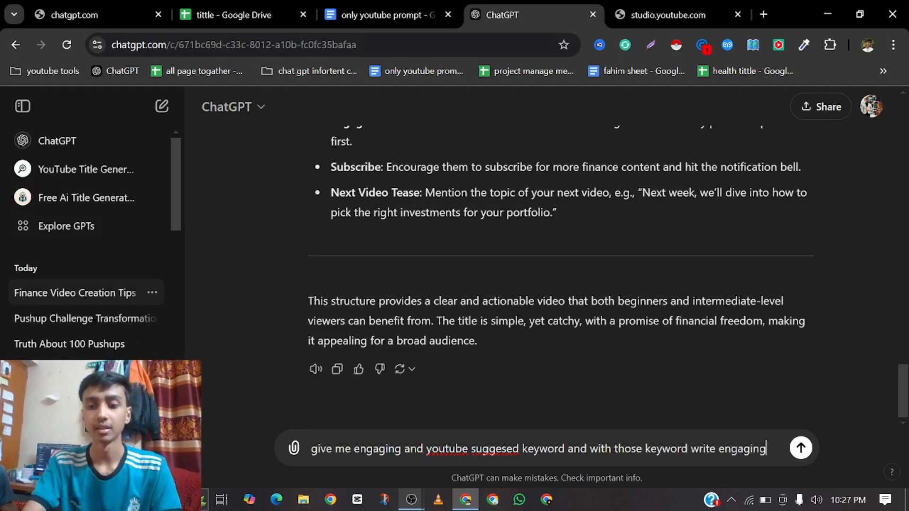
pyautogui.write('ti')
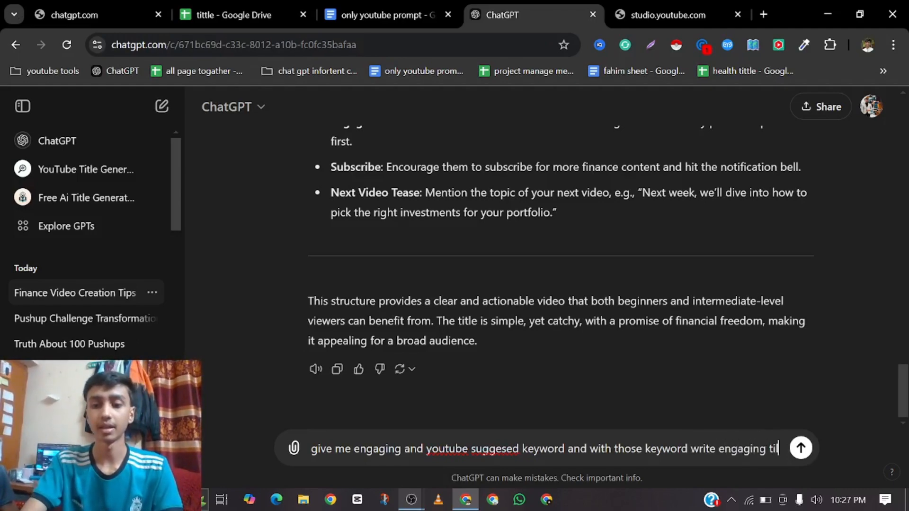
pyautogui.write('tle ')
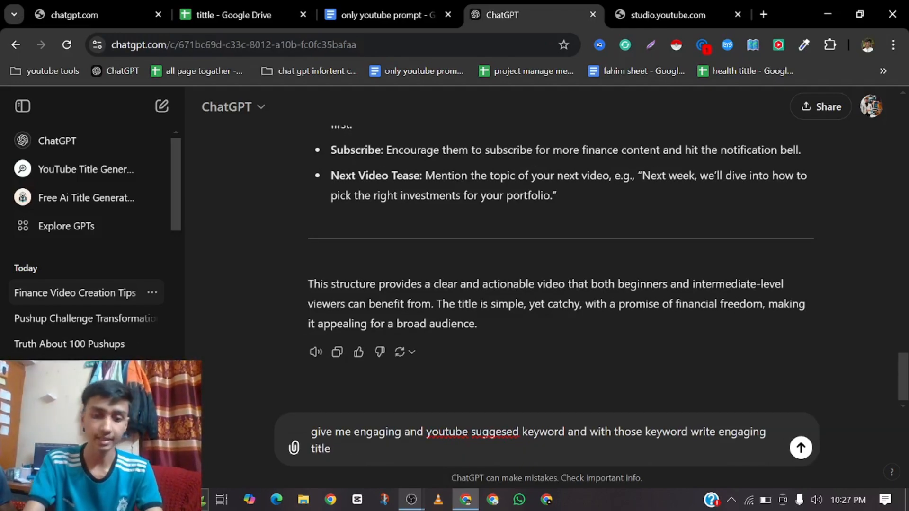
# Complete the prompt with "and every title will have keyword so that i can rank on youtube ok"
pyautogui.write('and e')
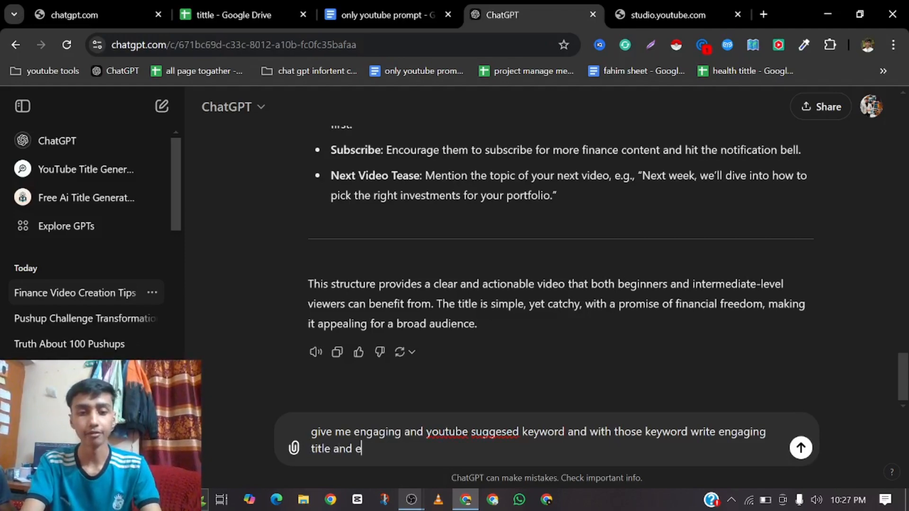
pyautogui.write('very ti')
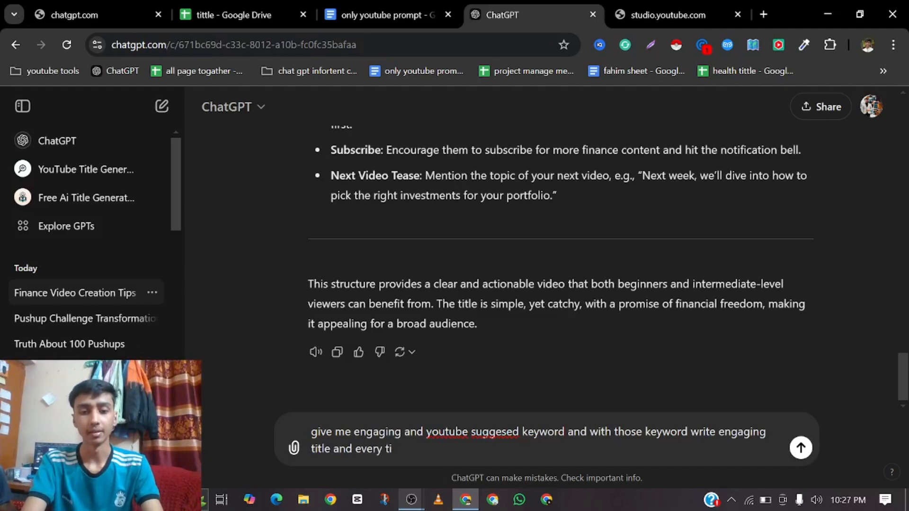
pyautogui.write('tl')
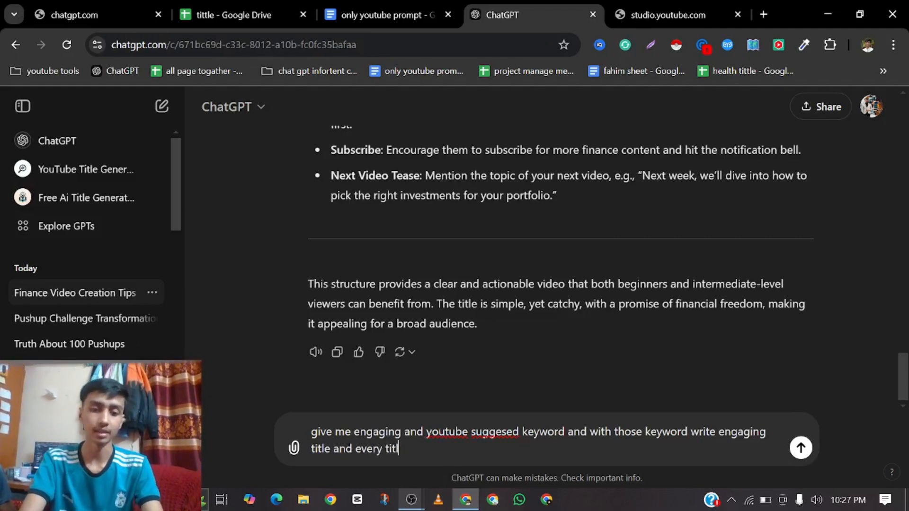
pyautogui.write('e will ha')
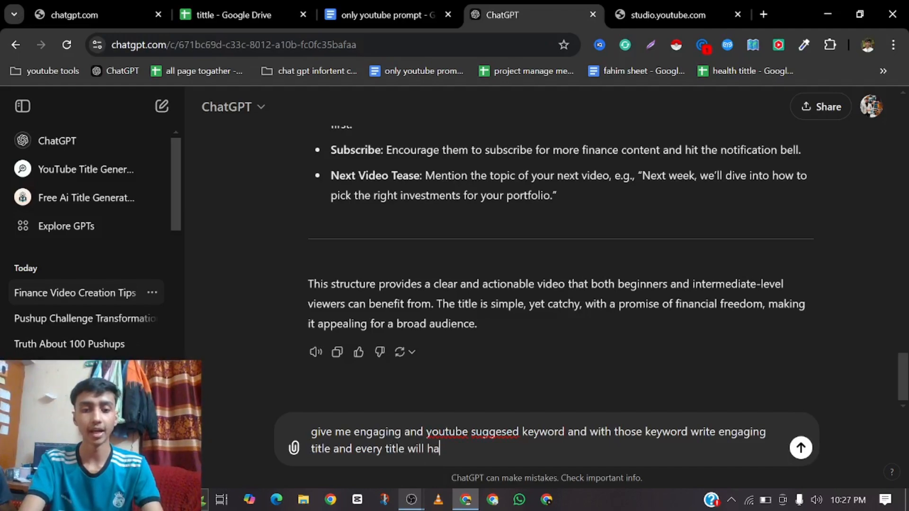
pyautogui.write('ve keyword ')
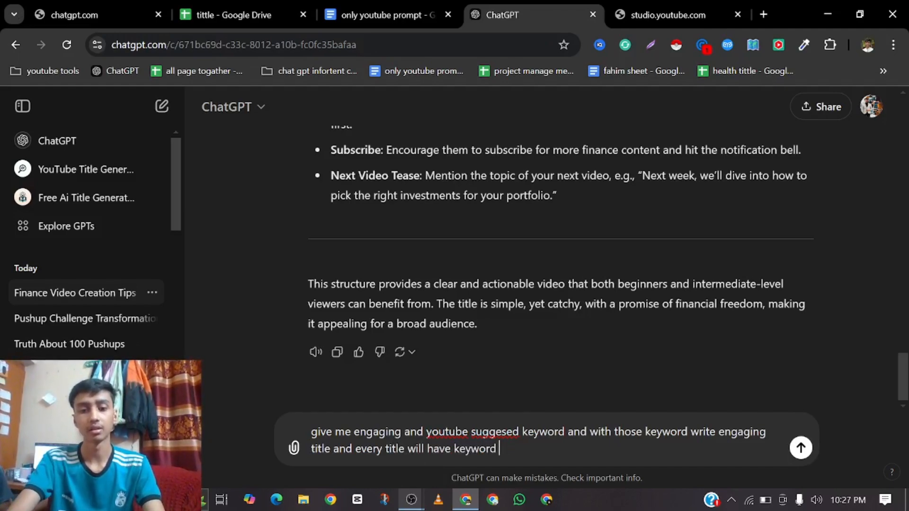
pyautogui.write('too')
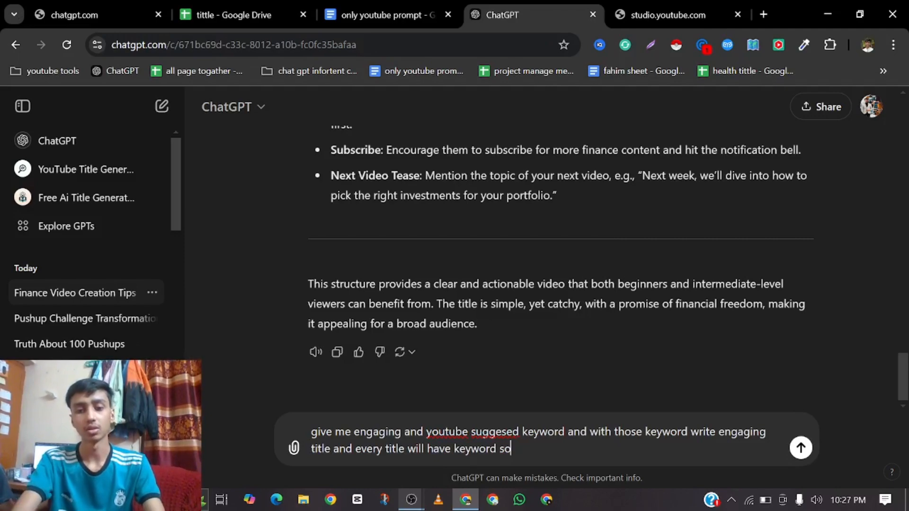
pyautogui.write(' that i cn')
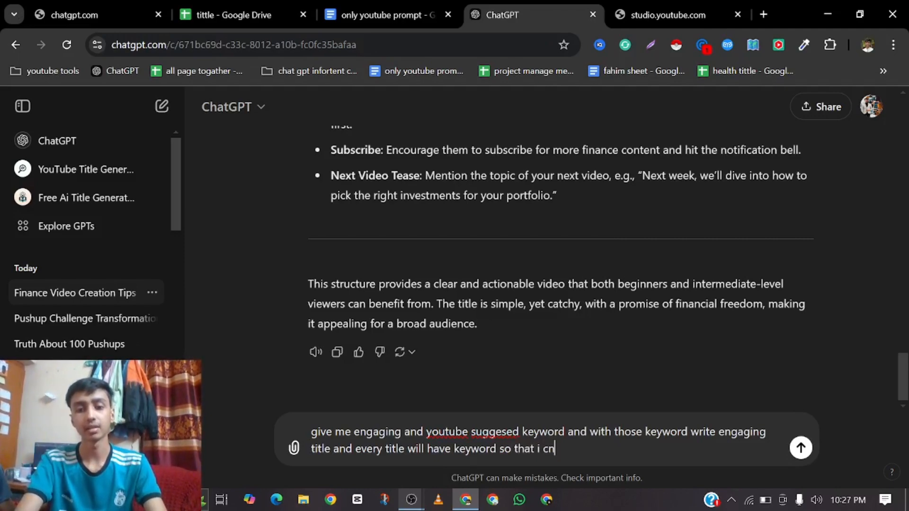
pyautogui.press('BackSpace')
pyautogui.write('an rank')
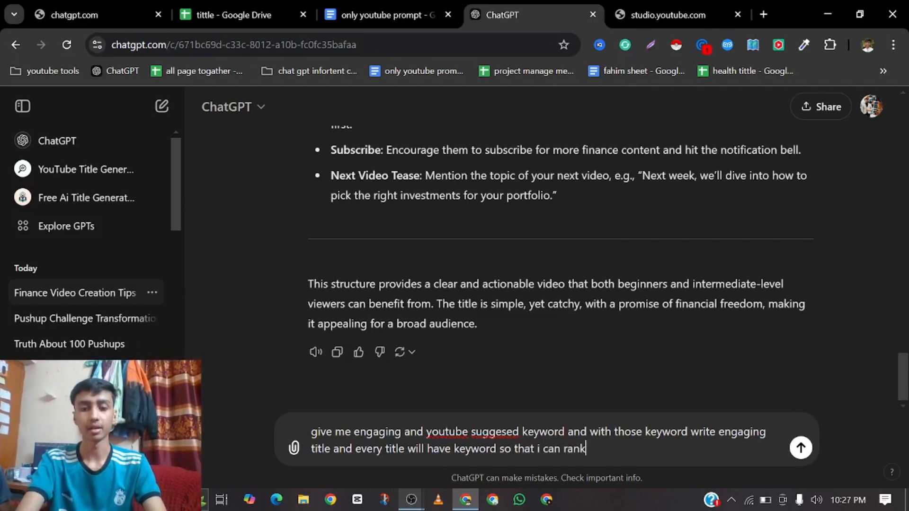
pyautogui.write(' on ')
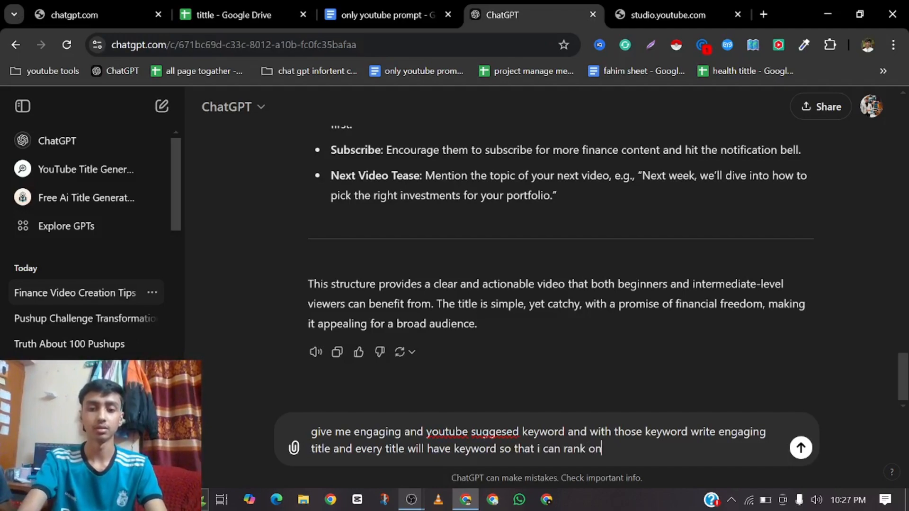
pyautogui.write('youtube')
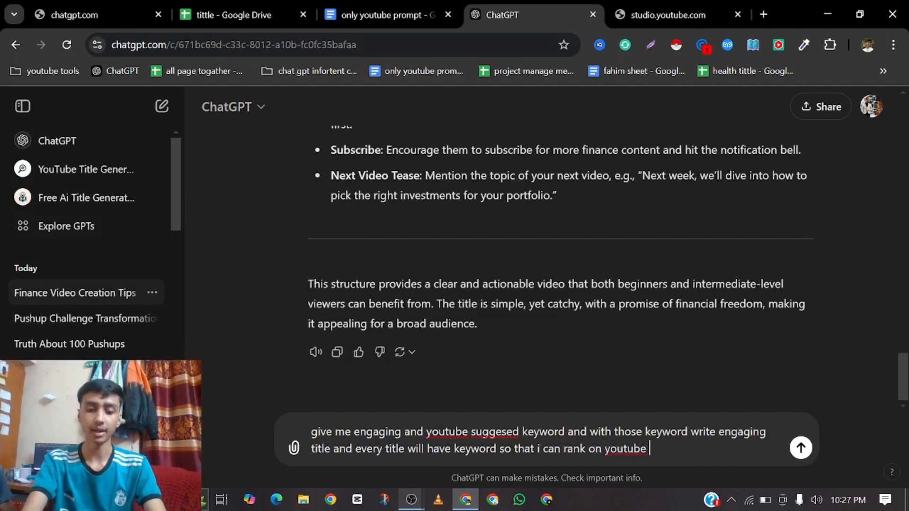
pyautogui.write(' ok')
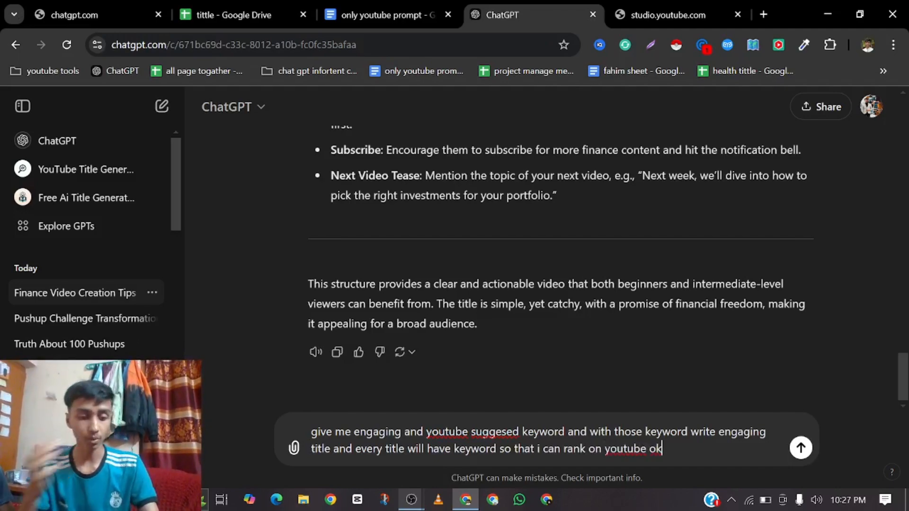
# Correct the misspelled word "suggesed" to "suggested" in the prompt and check the spelling options for "youtube"
pyautogui.hotkey('ctrl', 'a')
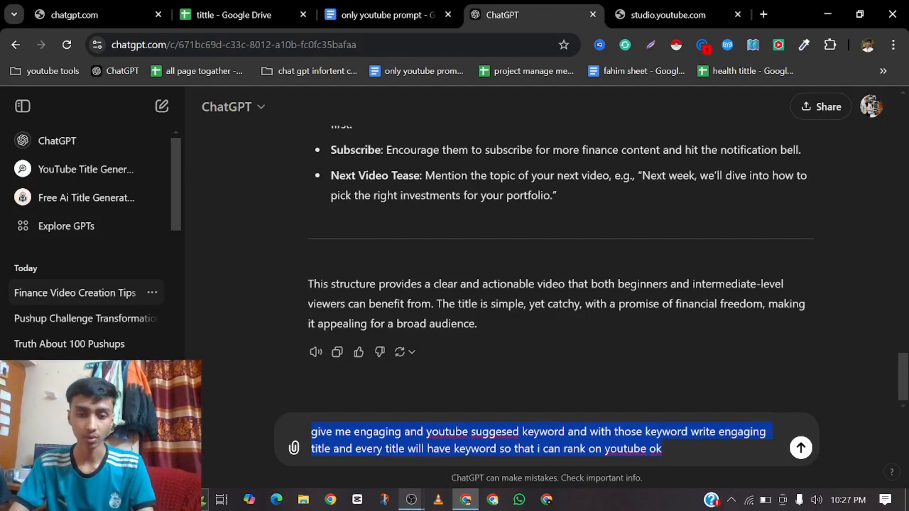
pyautogui.doubleClick(495, 432)
pyautogui.rightClick(511, 422)
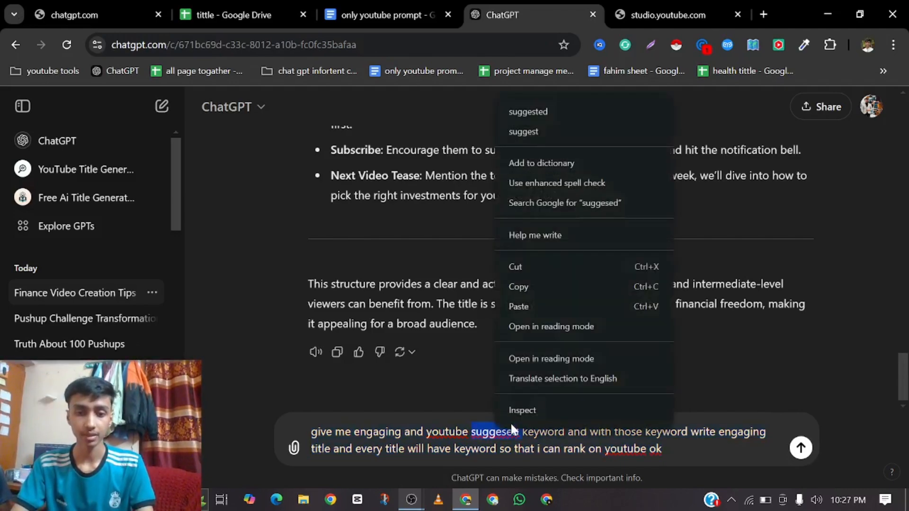
pyautogui.click(552, 104)
pyautogui.tripleClick(445, 428)
pyautogui.rightClick(445, 425)
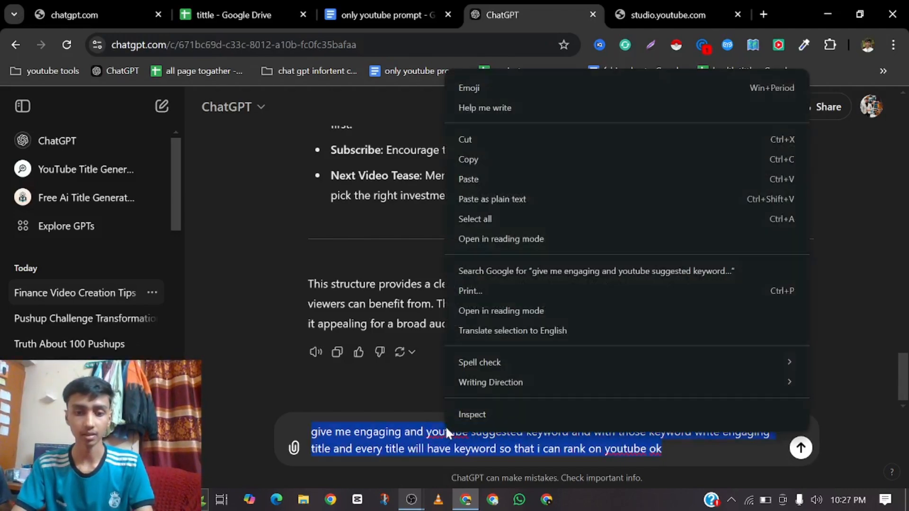
pyautogui.press('Escape')
pyautogui.click(603, 449)
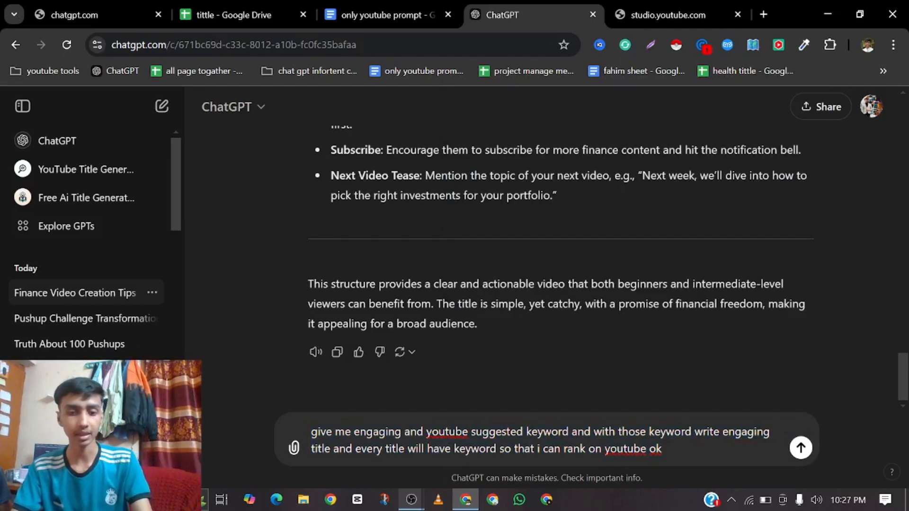
# Copy the entire unsent prompt and paste it into a blank Notepad document
pyautogui.hotkey('ctrl', 'a')
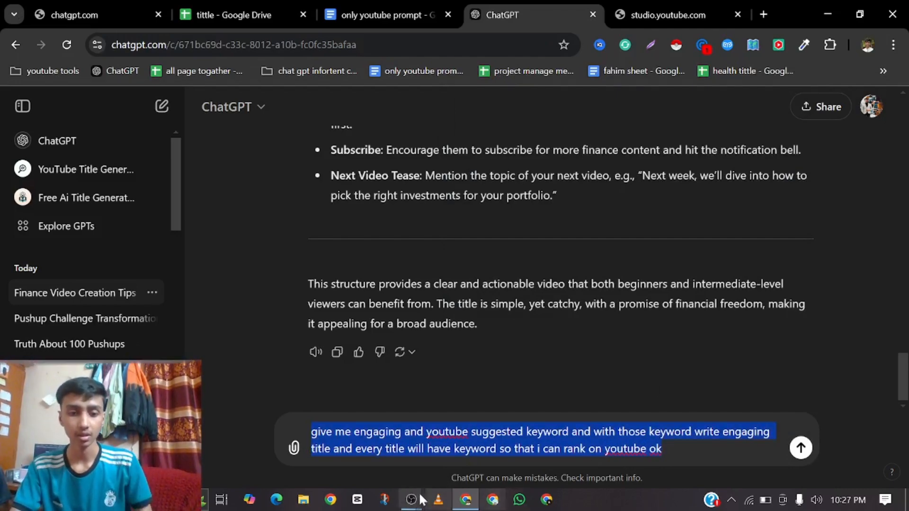
pyautogui.click(142, 500)
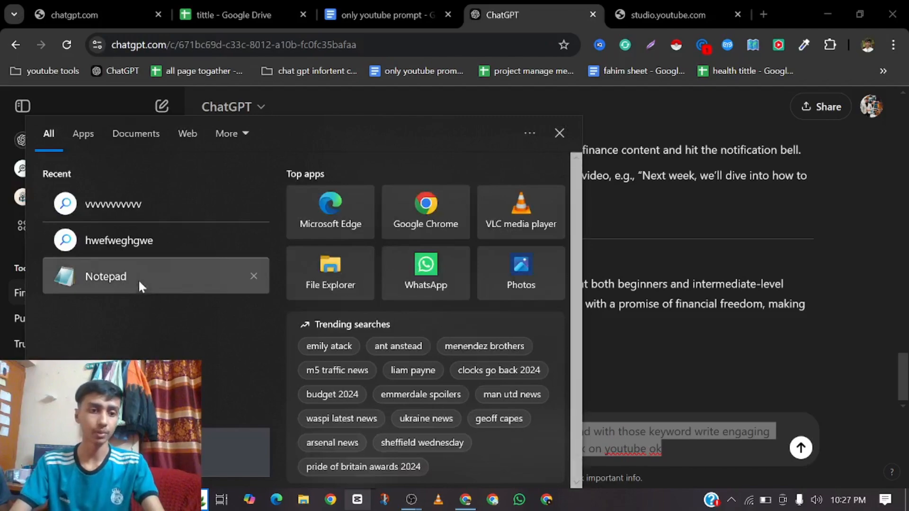
pyautogui.click(121, 271)
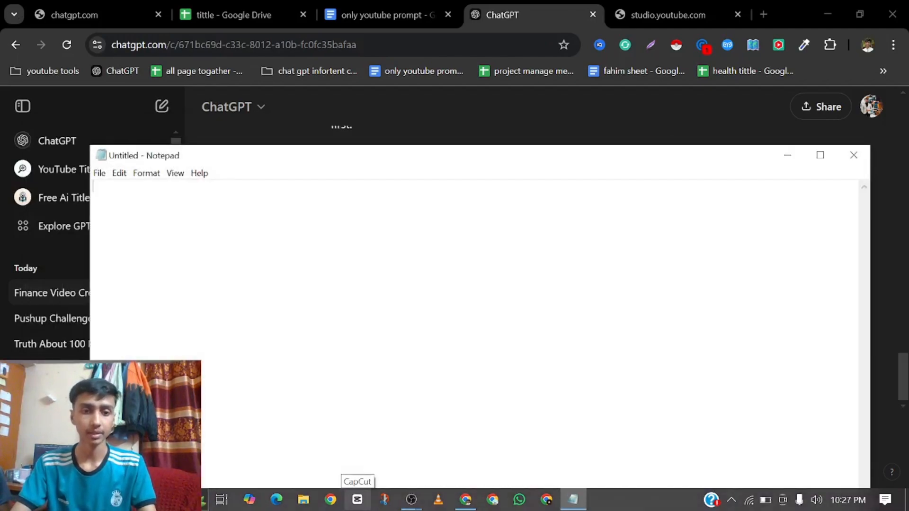
pyautogui.hotkey('ctrl', 'v')
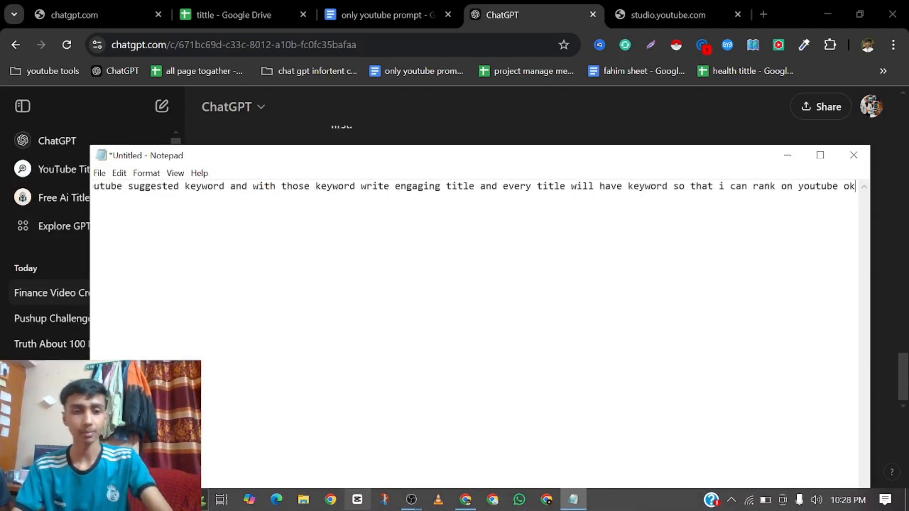
# Minimize Notepad and send the drafted keyword-and-title prompt to ChatGPT, following the reply as it is written
pyautogui.click(788, 155)
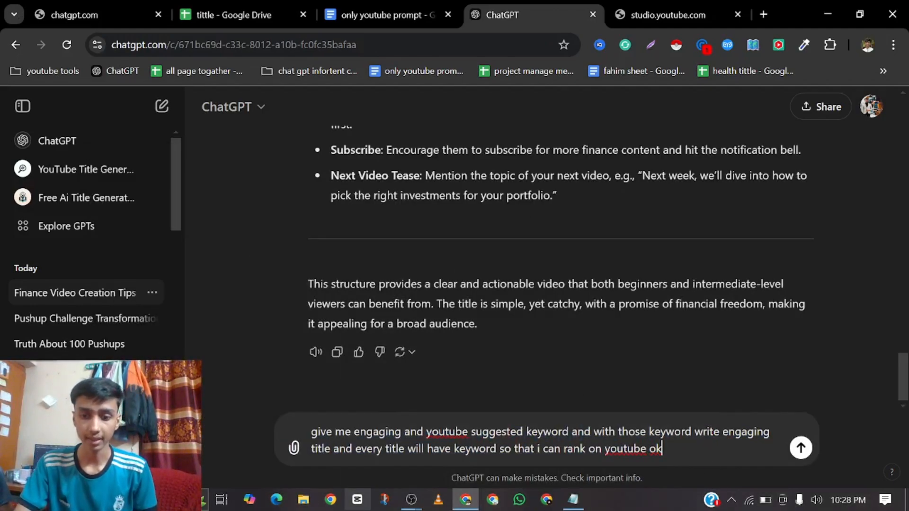
pyautogui.press('Return')
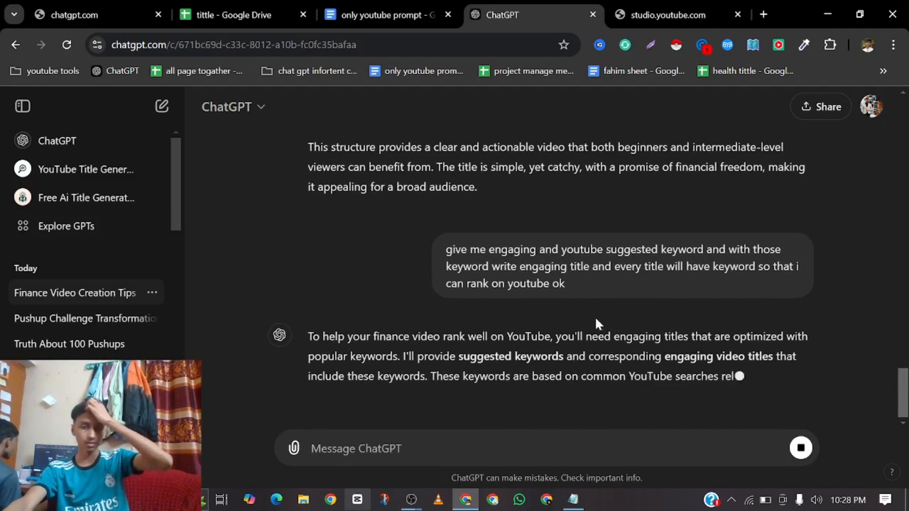
pyautogui.scroll(-5, 604, 285)
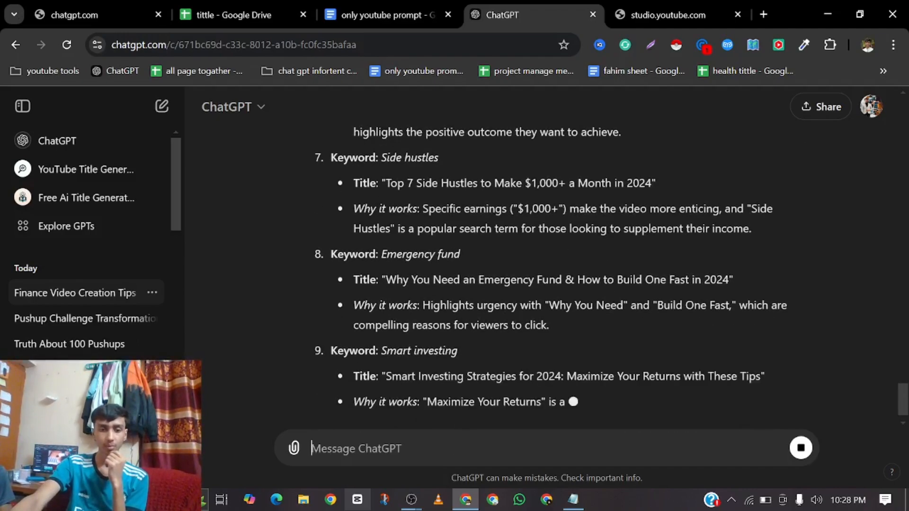
# Send ChatGPT the follow-up request "give me only those title"
pyautogui.write('give')
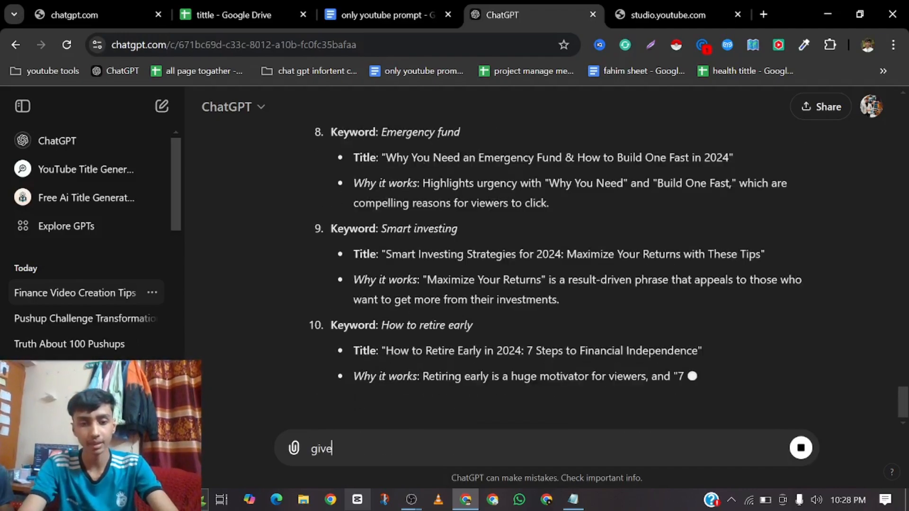
pyautogui.write(' me only thos')
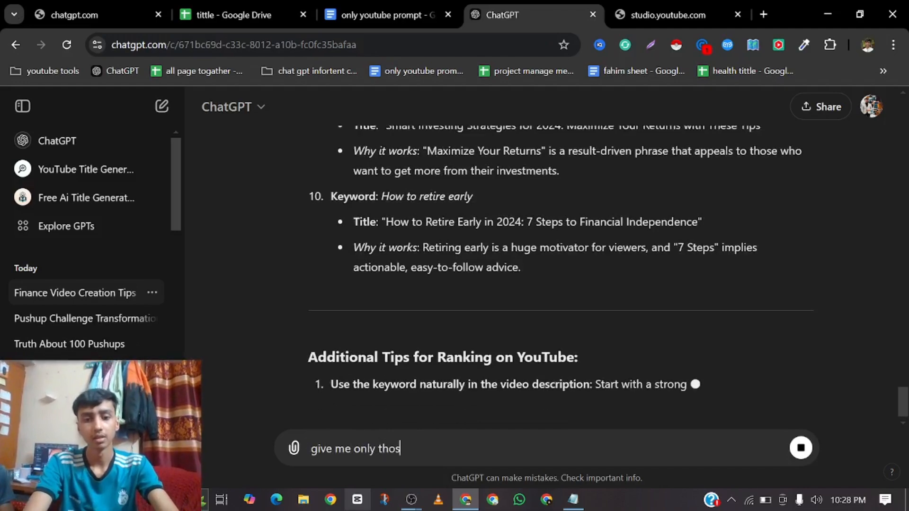
pyautogui.write('e t')
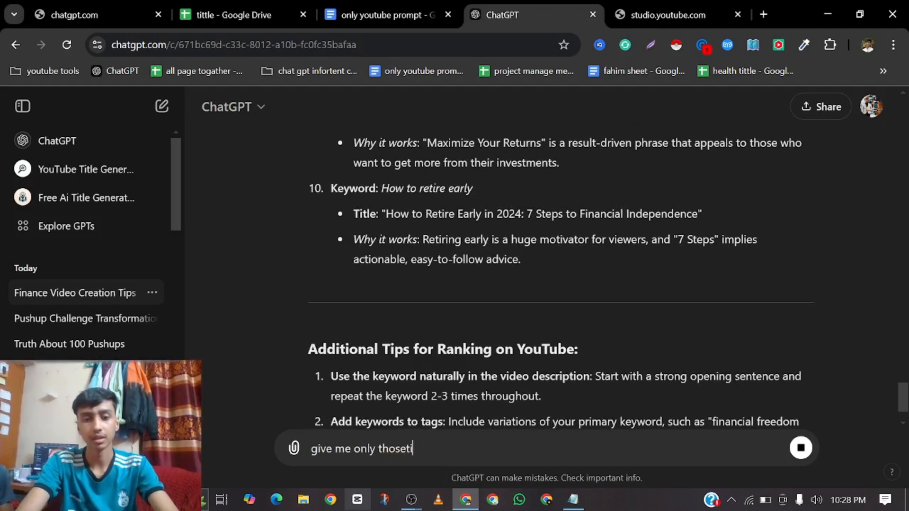
pyautogui.write('itle')
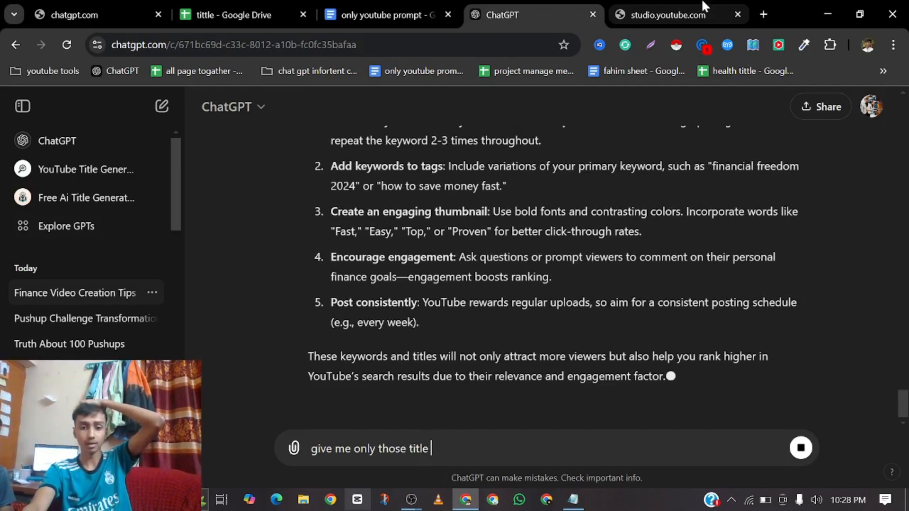
pyautogui.press('Return')
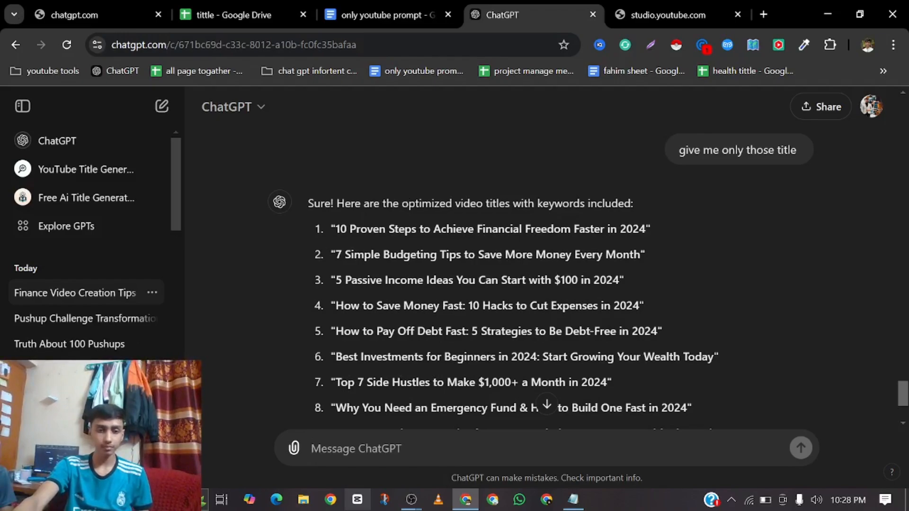
# Copy the generated titles and enter "current vidoe tiel" in cell J1 of the tittle spreadsheet's FINANCE SOFTIRE AND TOOLS TITIEL sheet
pyautogui.moveTo(331, 229); pyautogui.dragTo(694, 310)
pyautogui.hotkey('ctrl', 'c')
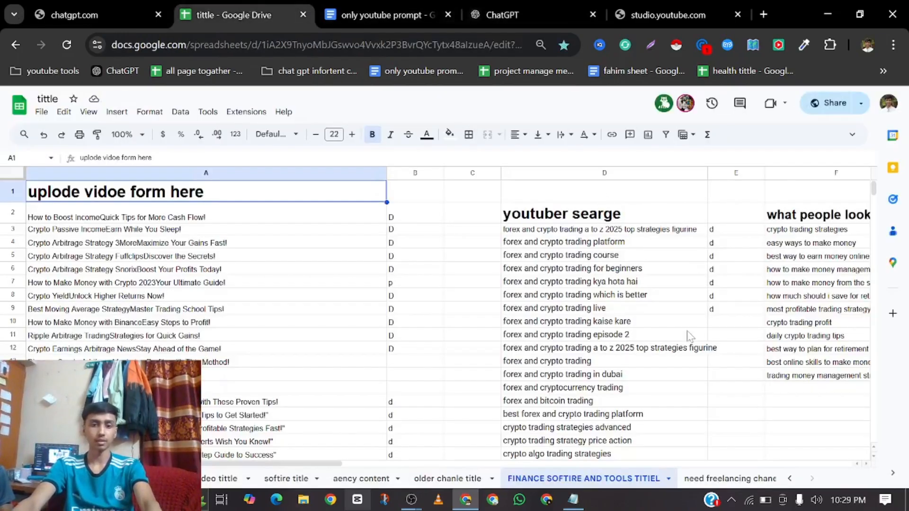
pyautogui.hscroll(5, 421, 300)
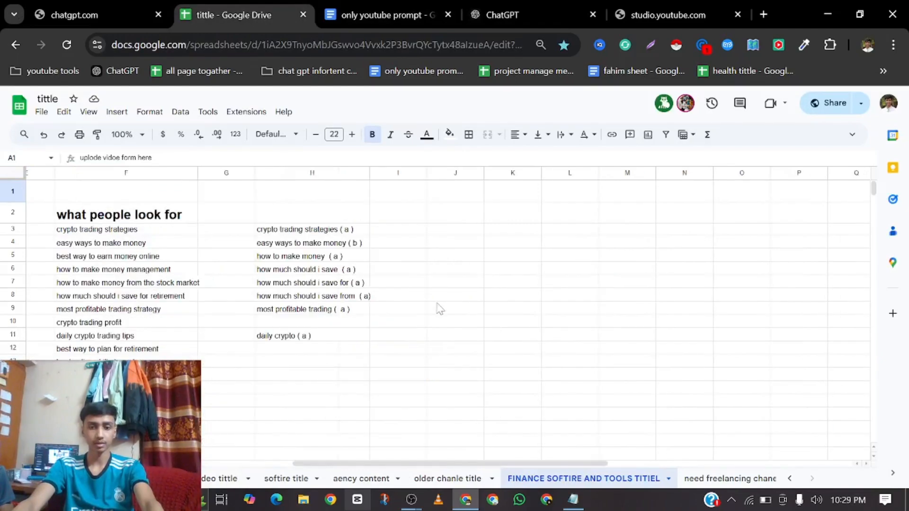
pyautogui.click(467, 197)
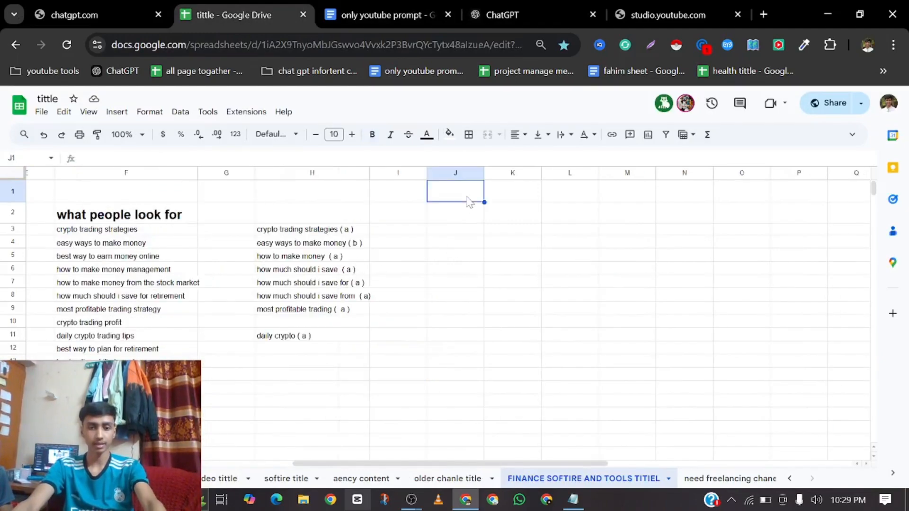
pyautogui.write('cur')
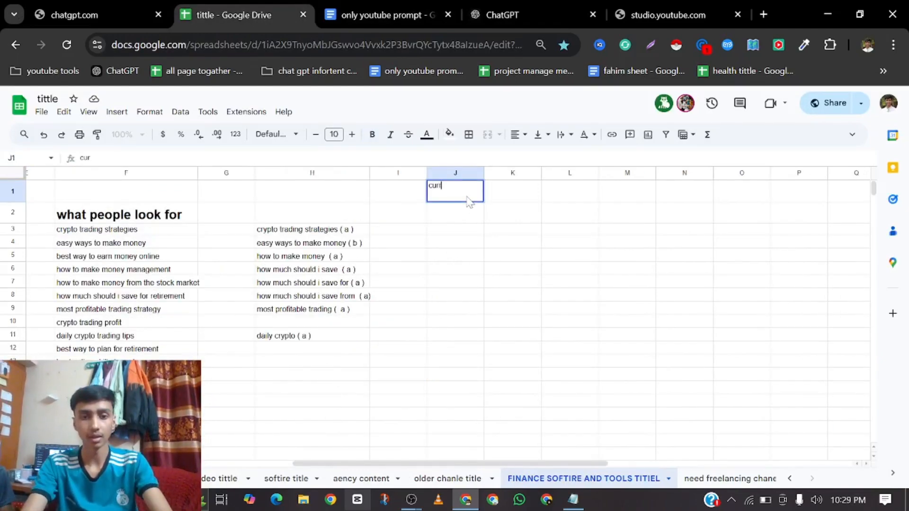
pyautogui.write('rent vidoe tiel')
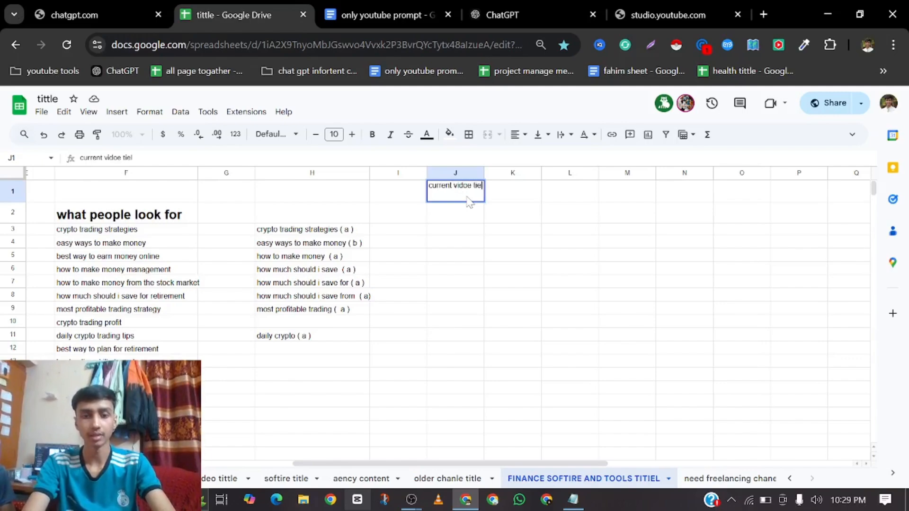
pyautogui.press('Return')
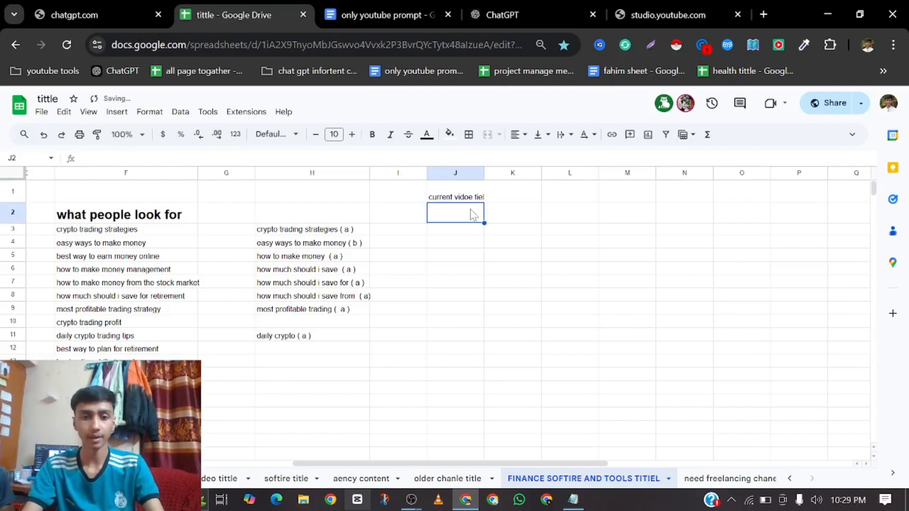
# Paste the copied titles from cell J2 downward, widen column J to fit them, and review the list
pyautogui.hotkey('ctrl', 'v')
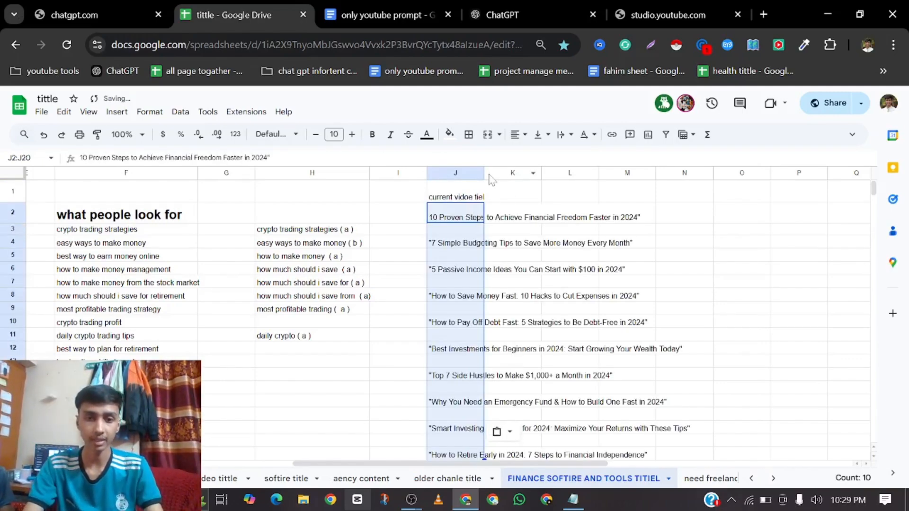
pyautogui.moveTo(483, 171); pyautogui.dragTo(749, 171)
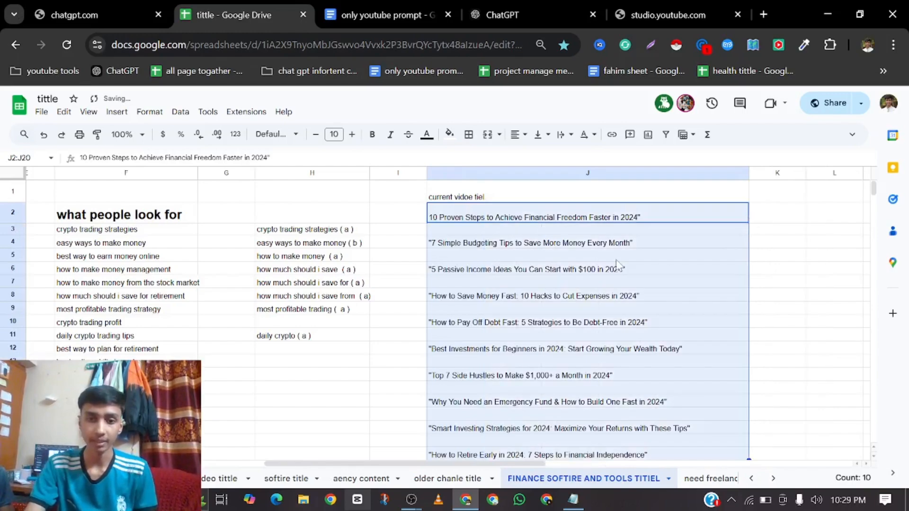
pyautogui.click(614, 258)
pyautogui.scroll(-9, 598, 315)
pyautogui.scroll(9, 588, 317)
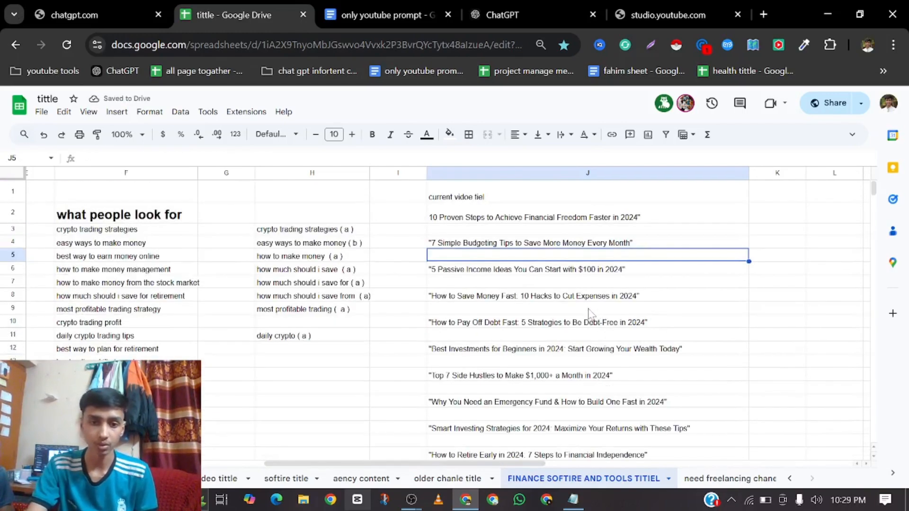
pyautogui.scroll(-3, 538, 329)
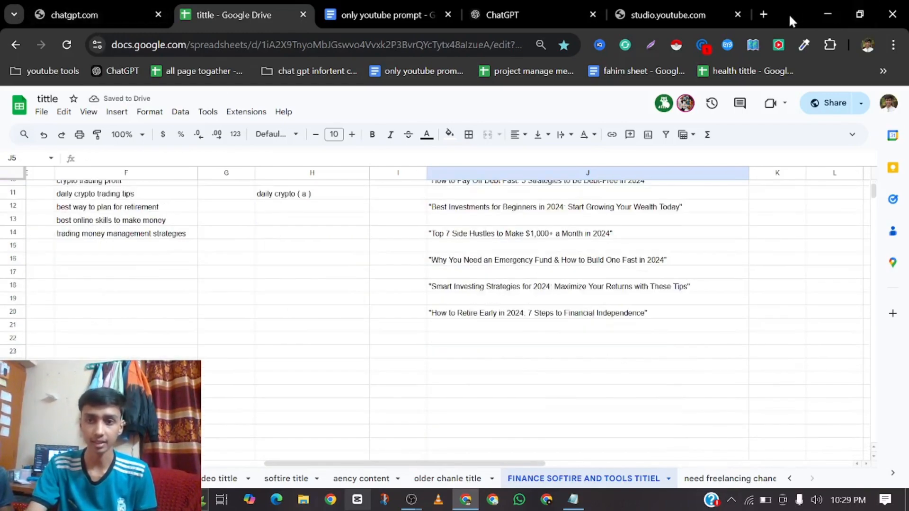
# Open YouTube and YouTube Studio in new browser tabs and move the Studio tab ahead of the YouTube tab
pyautogui.click(764, 14)
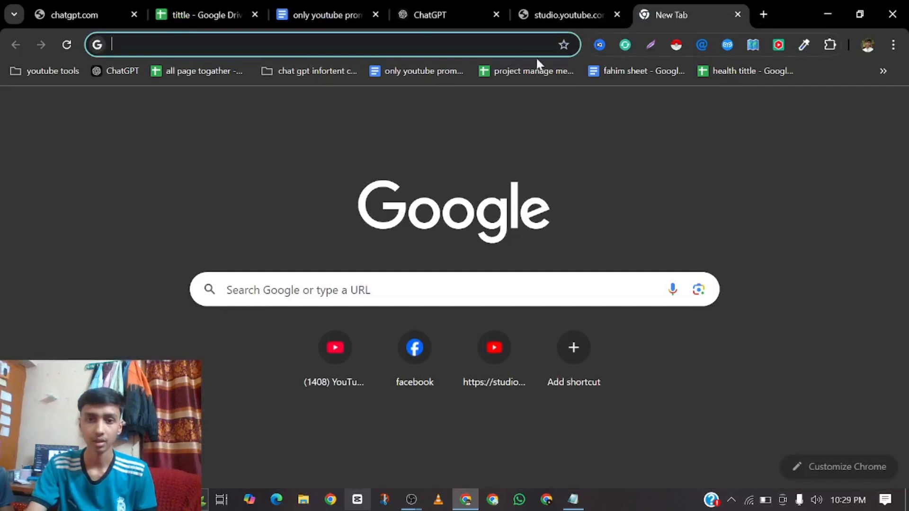
pyautogui.click(326, 360)
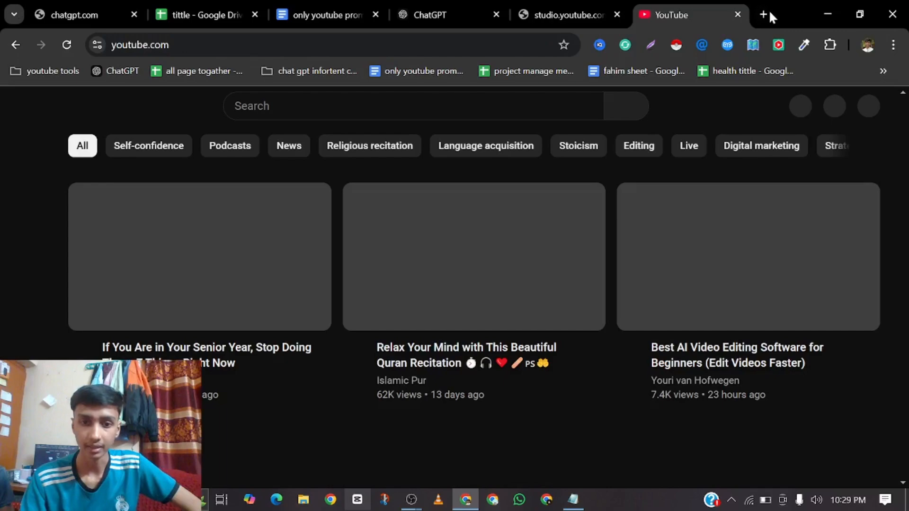
pyautogui.click(764, 14)
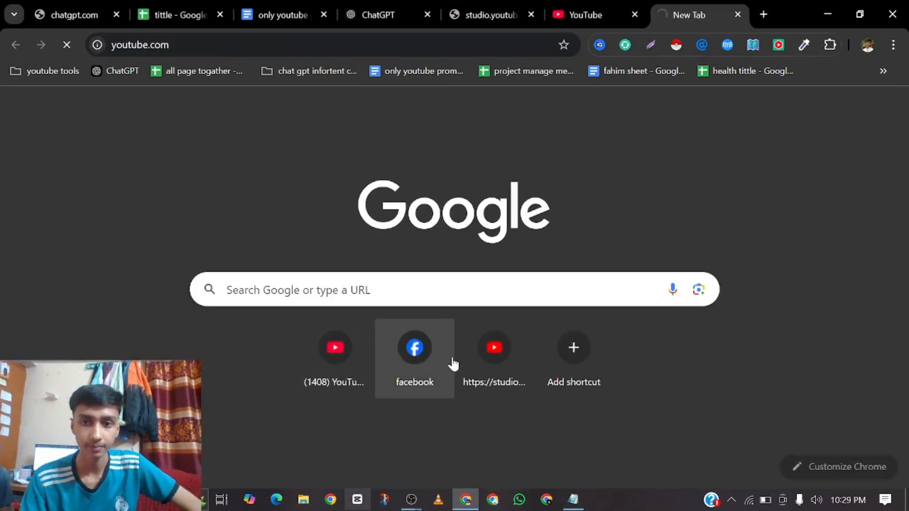
pyautogui.click(499, 365)
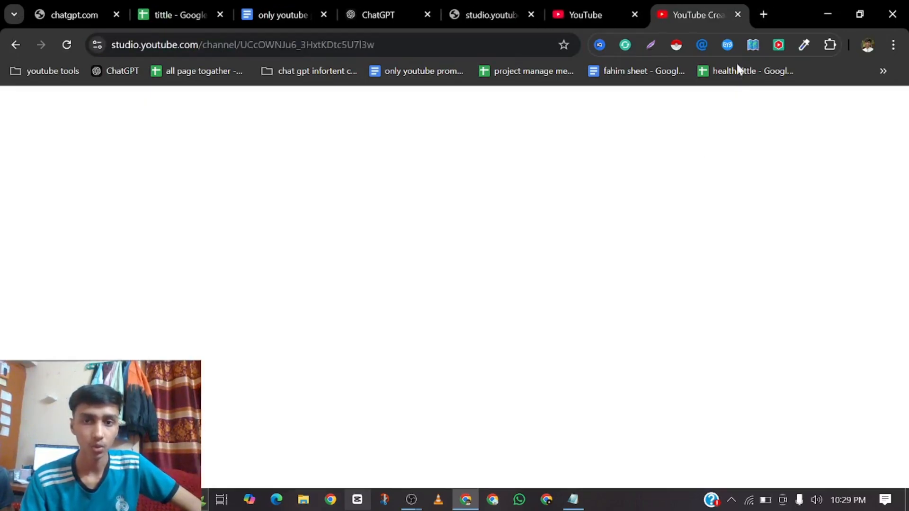
pyautogui.moveTo(704, 12); pyautogui.dragTo(608, 6)
pyautogui.click(660, 4)
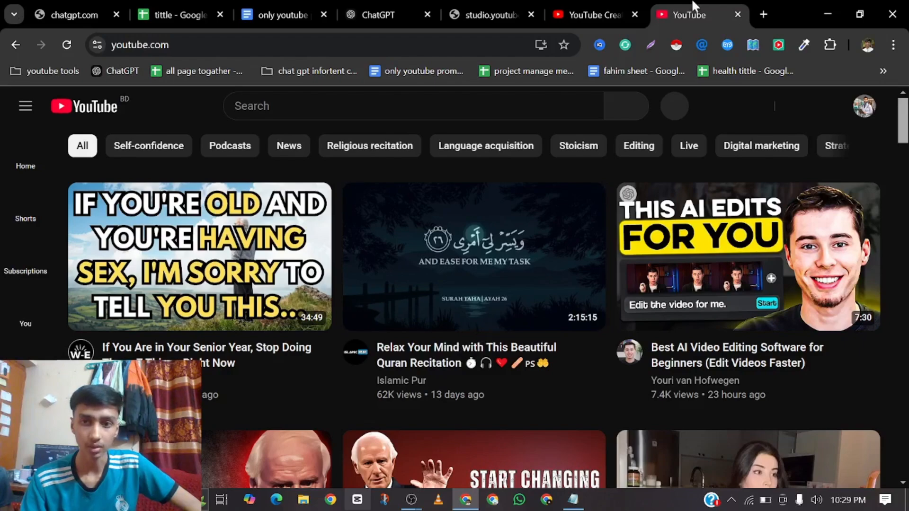
# Check both loading YouTube tabs and open the channel analytics in YouTube Studio
pyautogui.click(598, 11)
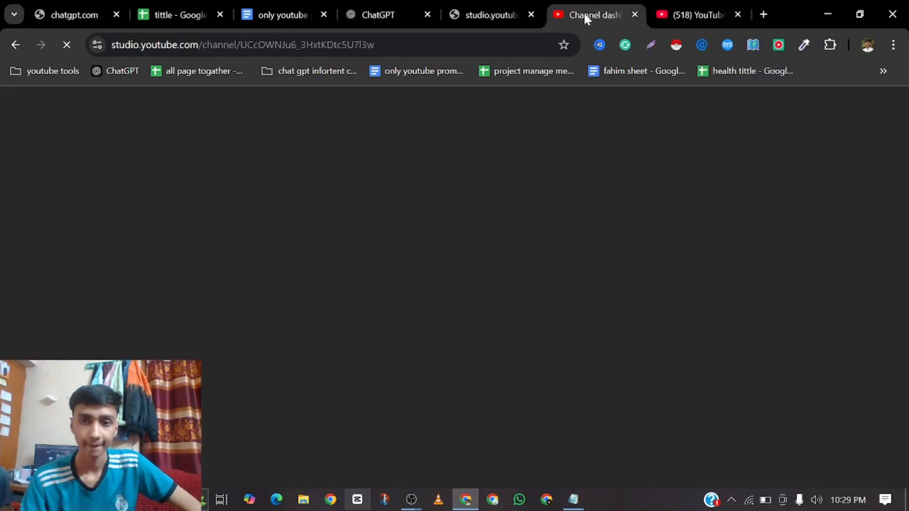
pyautogui.click(690, 11)
pyautogui.click(608, 7)
pyautogui.click(654, 15)
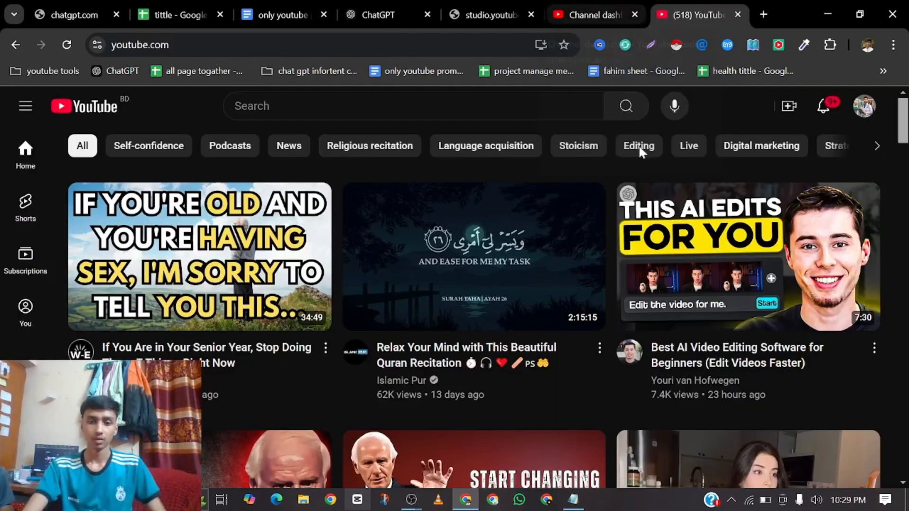
pyautogui.click(625, 7)
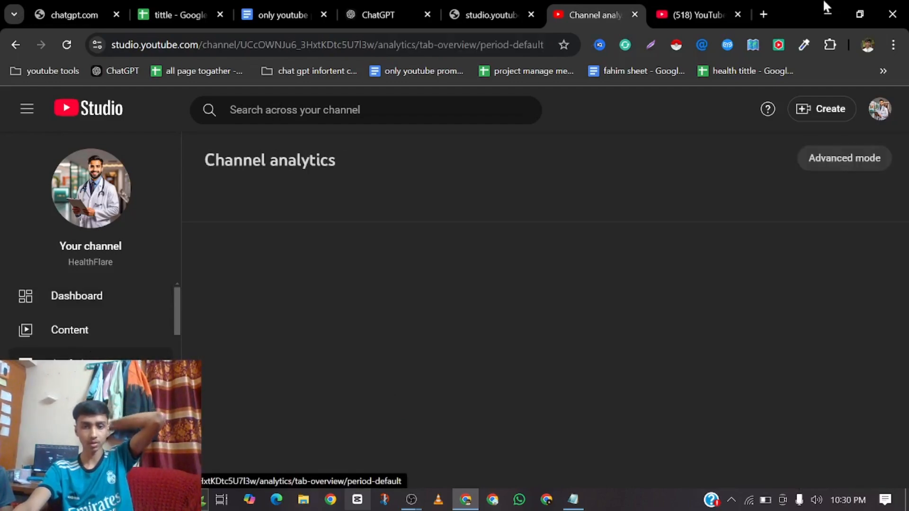
# Check YouTube's search suggestions for "crypto" and clear the search text
pyautogui.click(680, 5)
pyautogui.click(490, 106)
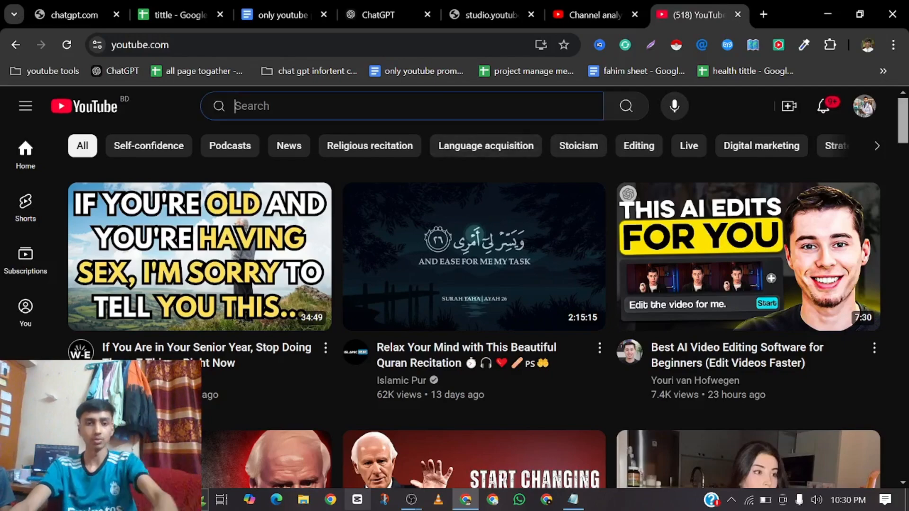
pyautogui.write('cry')
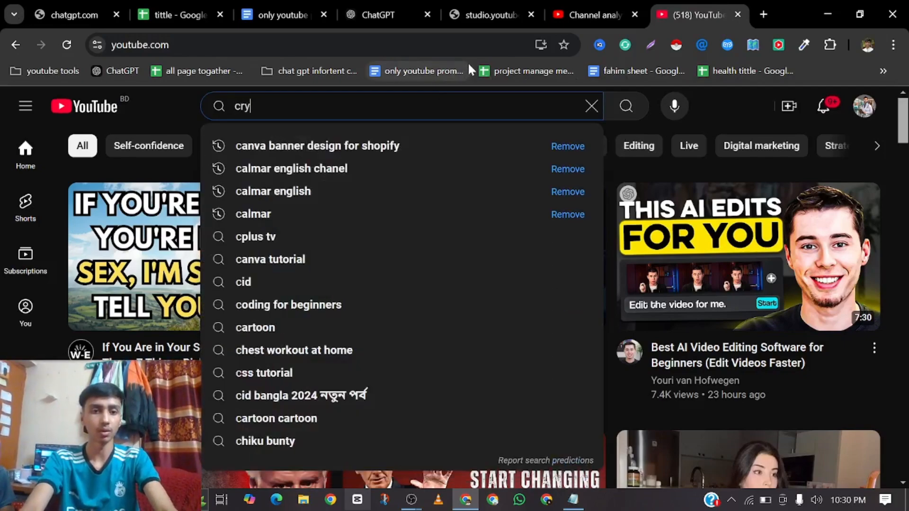
pyautogui.write('pto')
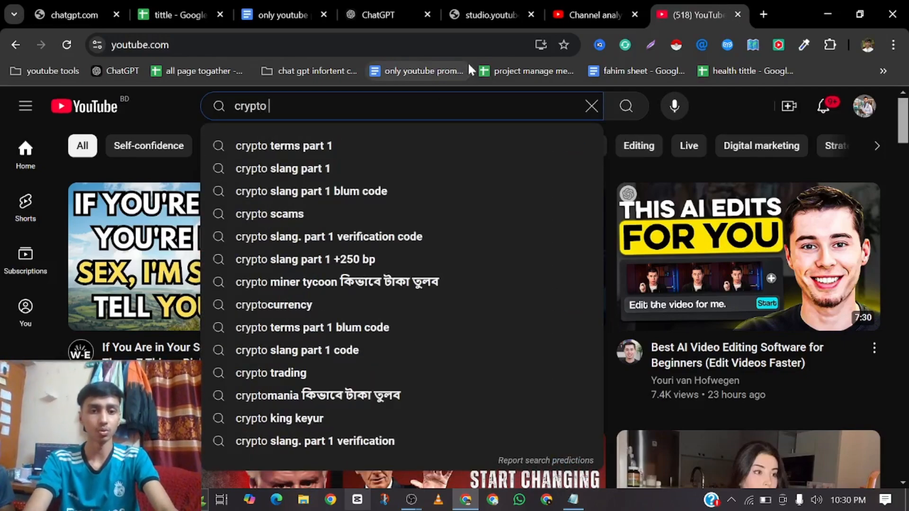
pyautogui.hotkey('ctrl', 'a')
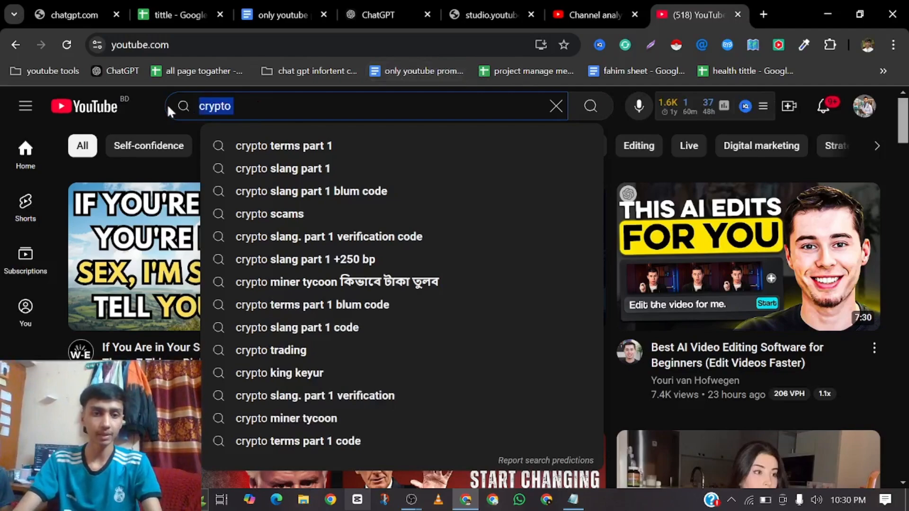
pyautogui.press('BackSpace')
# Open a new incognito browser window
pyautogui.click(893, 45)
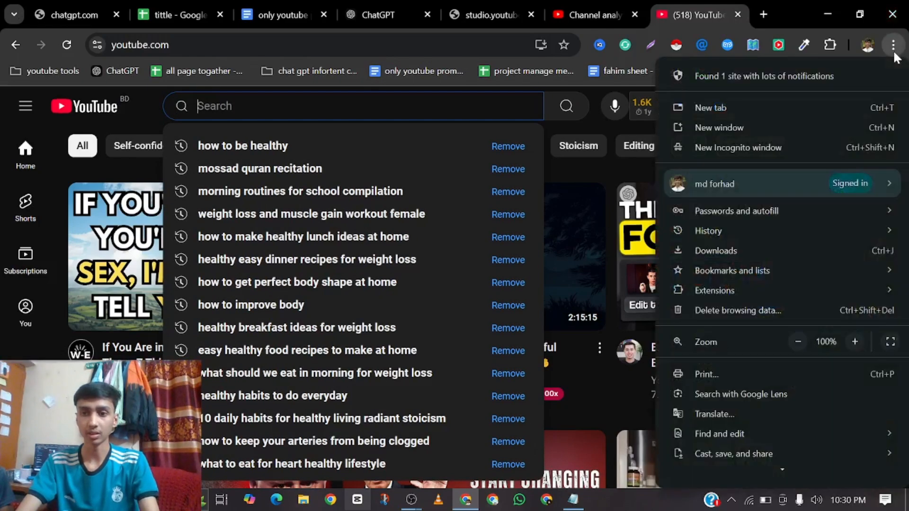
pyautogui.click(822, 148)
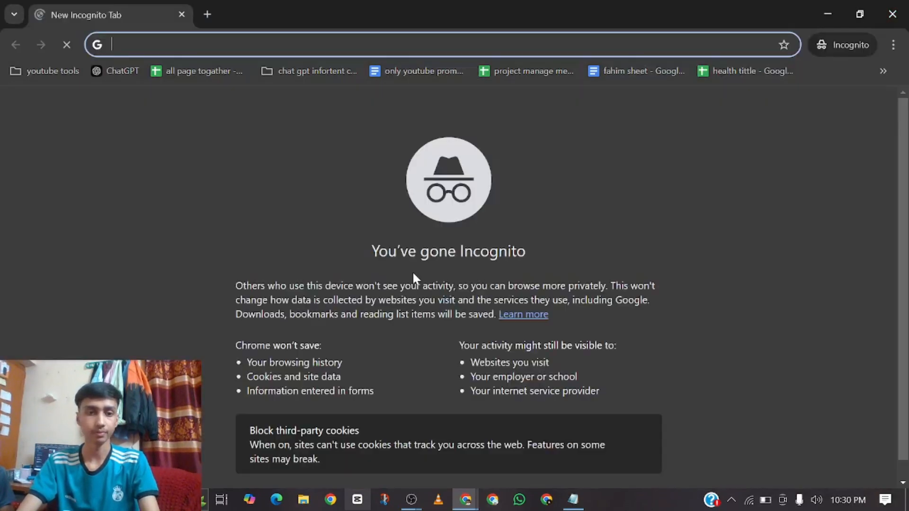
pyautogui.write('y')
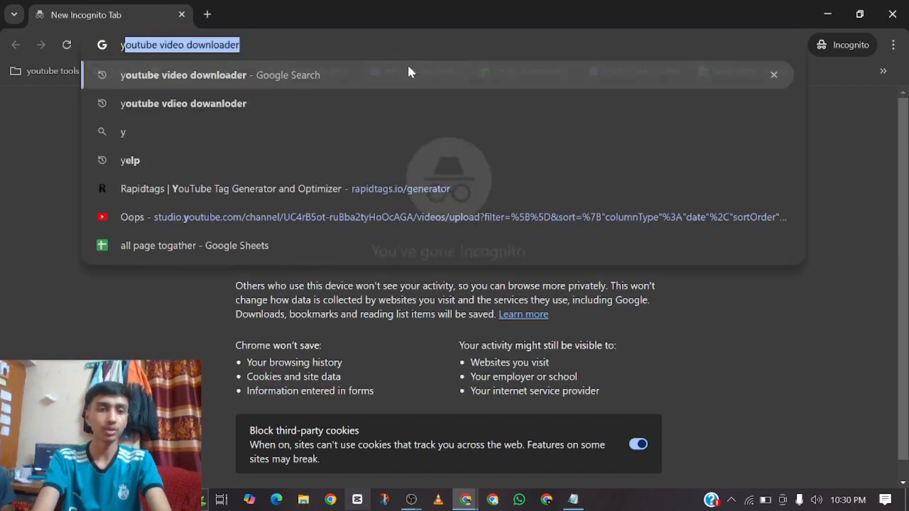
pyautogui.write('yyyyyyyyyyyyyyyyyyyyyyyyyyyyyyyyyyyyyyyyyyyyyyyyyyyyyyyyyy')
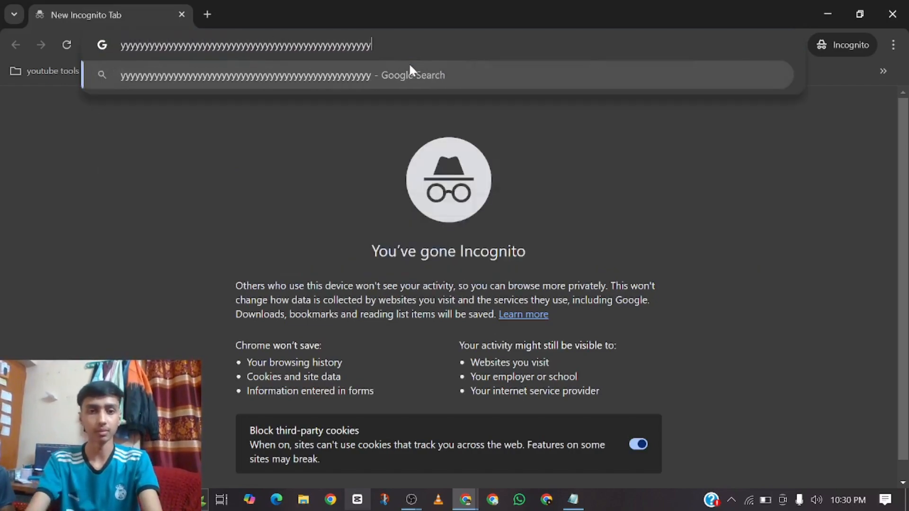
pyautogui.write('yyyyyyyyyyyyyyyyyyyyyyyyyyyyyyyyyyyyyyyyyyyyyyyyyyyyyyyyyyyyyyyyyyyyyyyyyyyyyyyyyyyyyyyyyyyyyyyyyyyyyyyyyyyyyyyyyyyyyyyyyyyyyyyyyyyyyyyyyyyyyyyyyyyyyyyyyyyyyyyyyyyyyyyyyyyyyyyyyy')
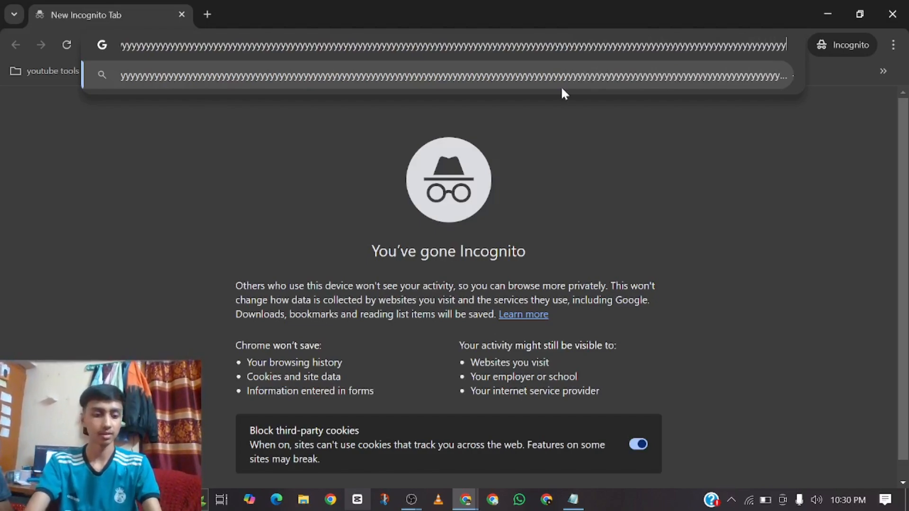
pyautogui.hotkey('ctrl', 'a')
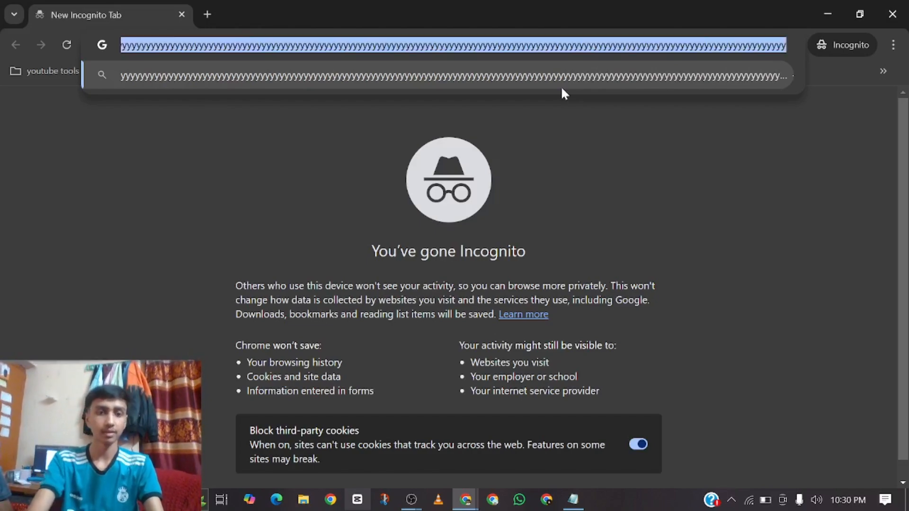
pyautogui.press('BackSpace')
# Open the suggested email marketing video in the incognito window, and cut its address down to load the YouTube home page
pyautogui.write('you')
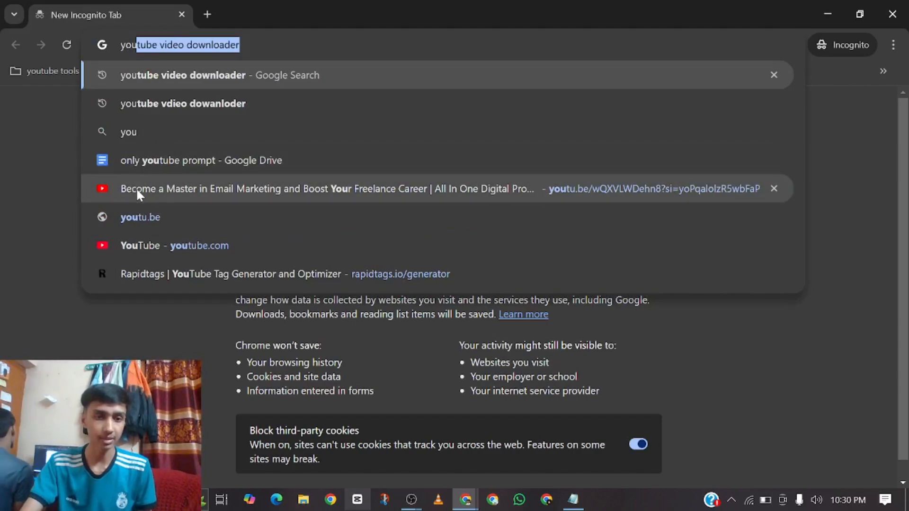
pyautogui.click(138, 188)
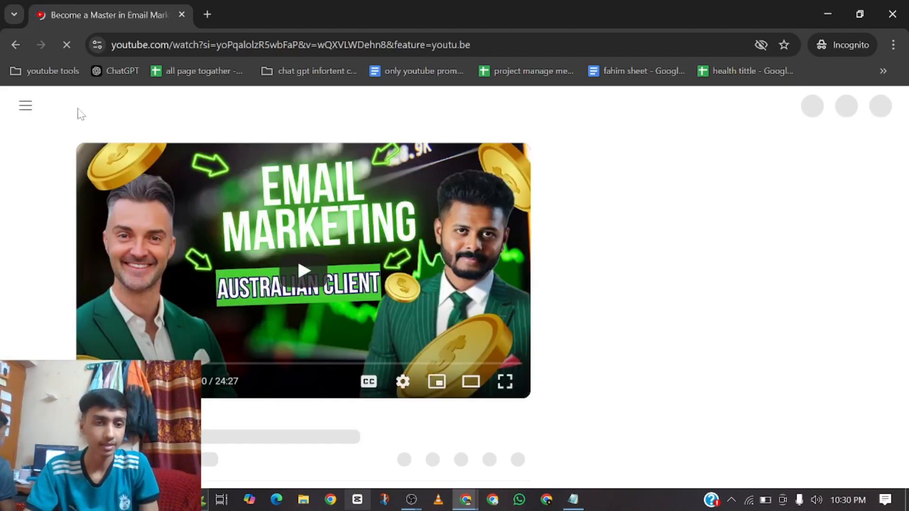
pyautogui.moveTo(169, 45); pyautogui.dragTo(639, 4)
pyautogui.press('BackSpace')
pyautogui.press('Return')
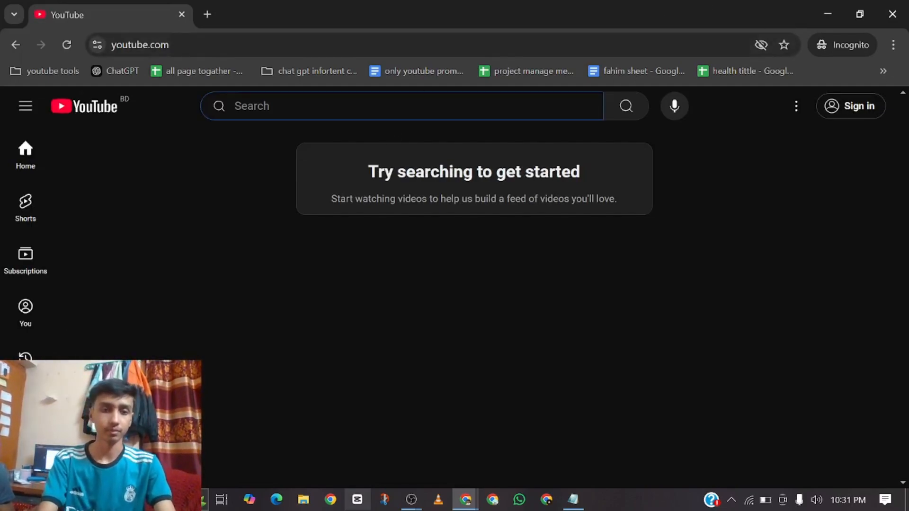
# Check YouTube's signed-out search suggestions for "crypto" in the incognito window
pyautogui.write('xe')
pyautogui.press('BackSpace')
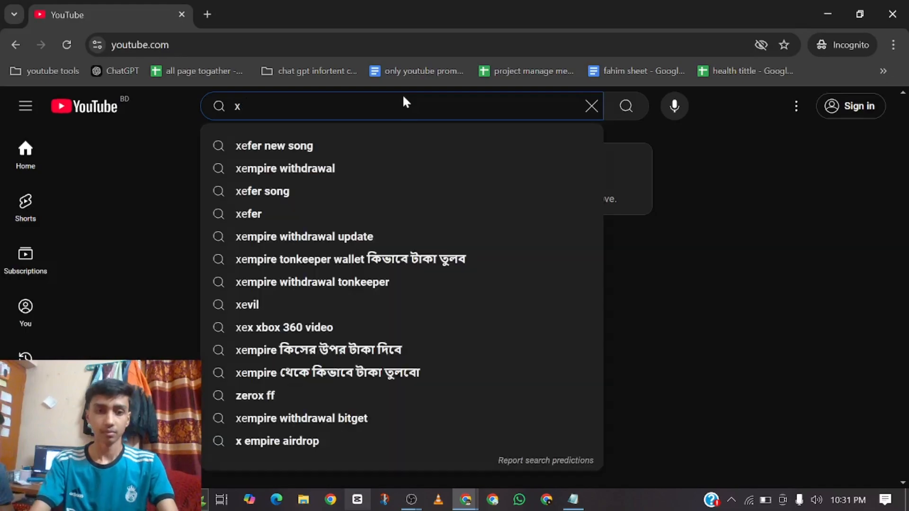
pyautogui.press('BackSpace')
pyautogui.write('cryp')
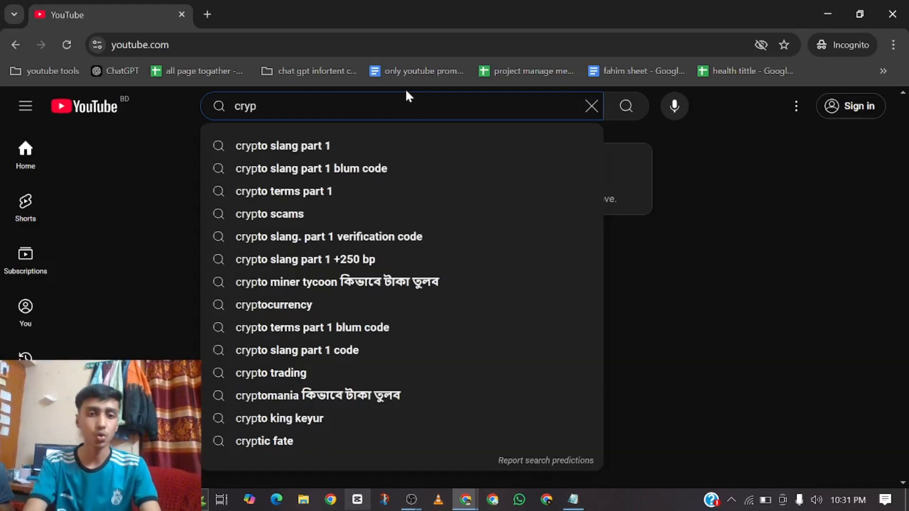
pyautogui.write('to')
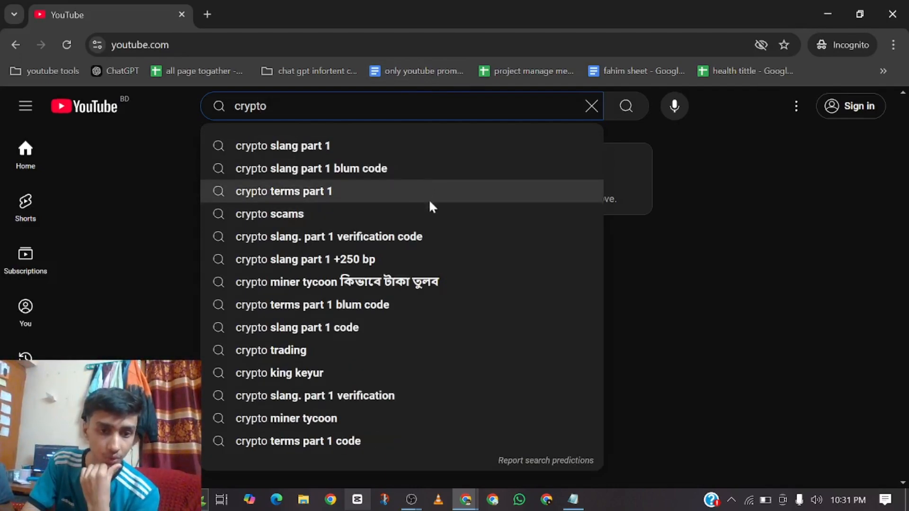
# Search YouTube for the suggestion "crypto trading" and look through the titles and view counts in the results
pyautogui.click(326, 351)
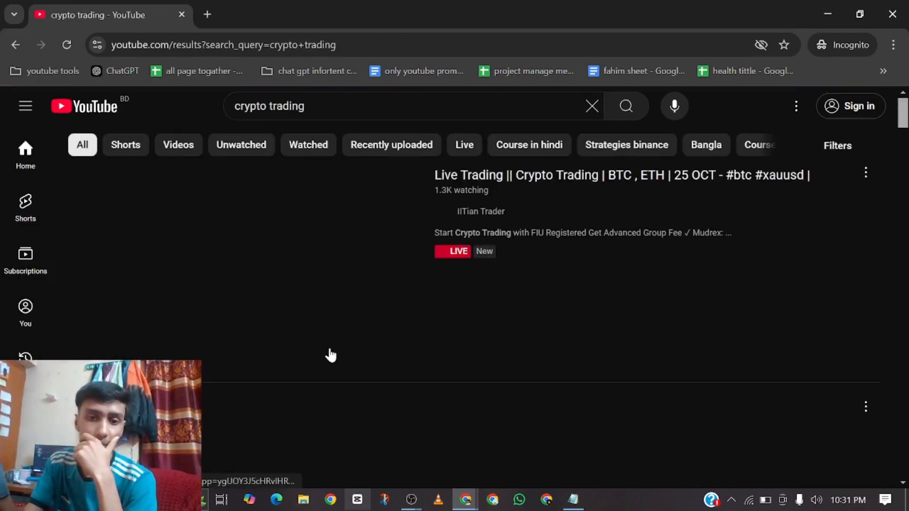
pyautogui.scroll(-10, 336, 354)
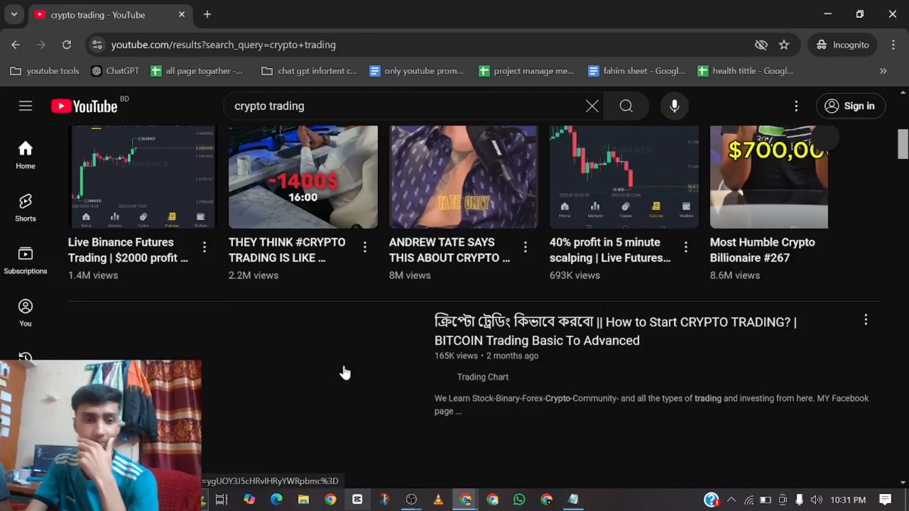
pyautogui.scroll(-10, 359, 368)
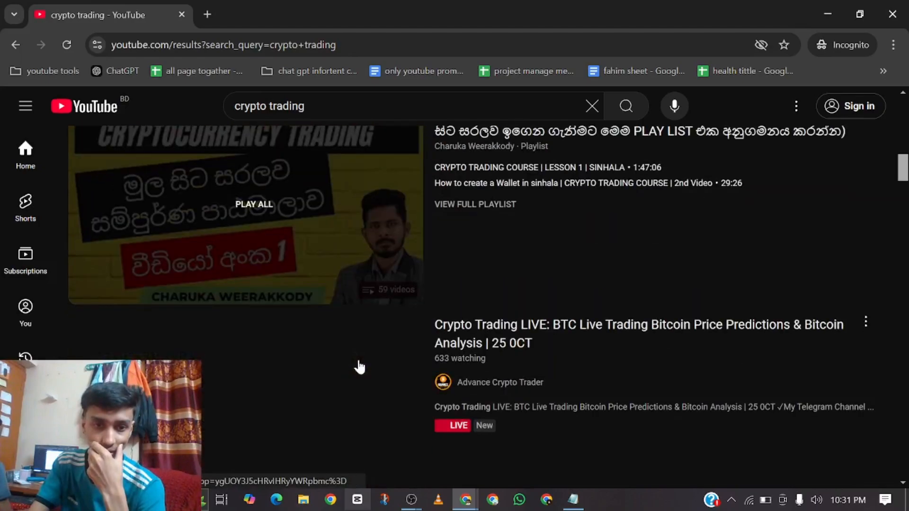
pyautogui.scroll(-10, 361, 353)
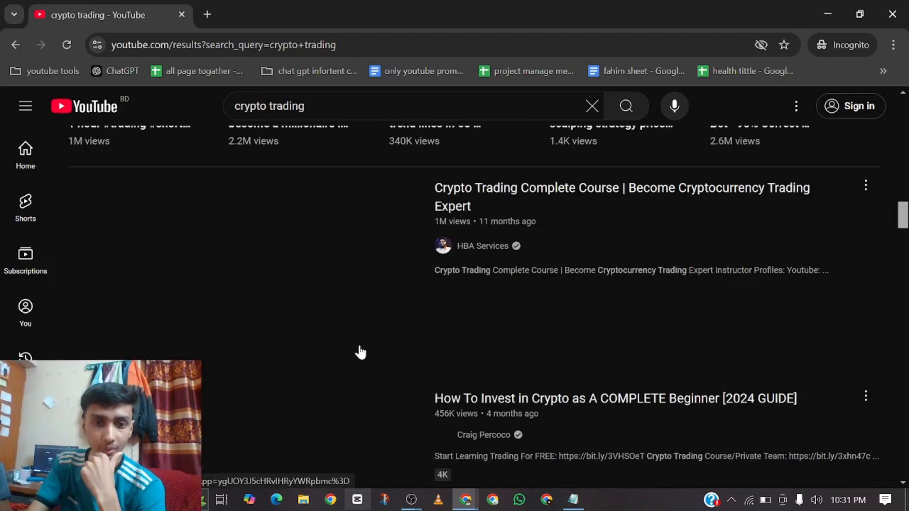
pyautogui.scroll(2, 361, 352)
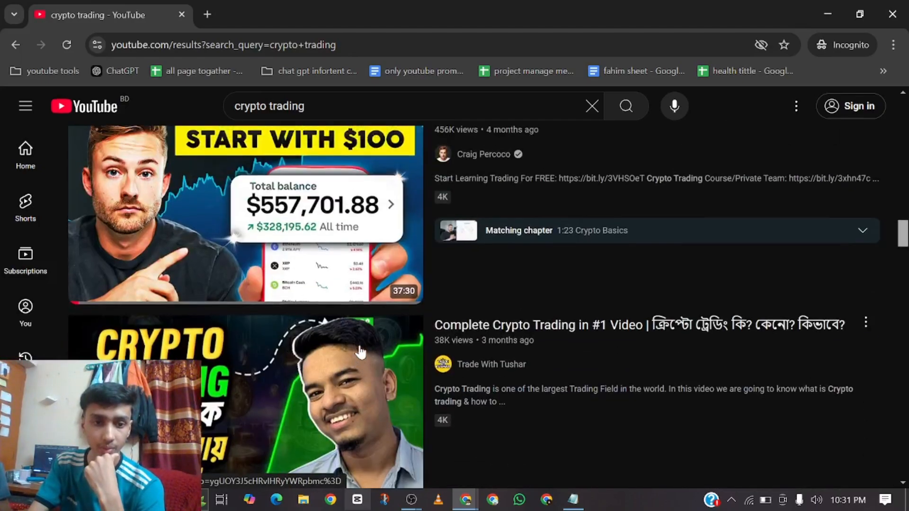
pyautogui.scroll(-5, 361, 352)
pyautogui.scroll(-1, 361, 353)
# Search for the longer suggestion "crypto trading for beginners" and look through its results
pyautogui.click(332, 114)
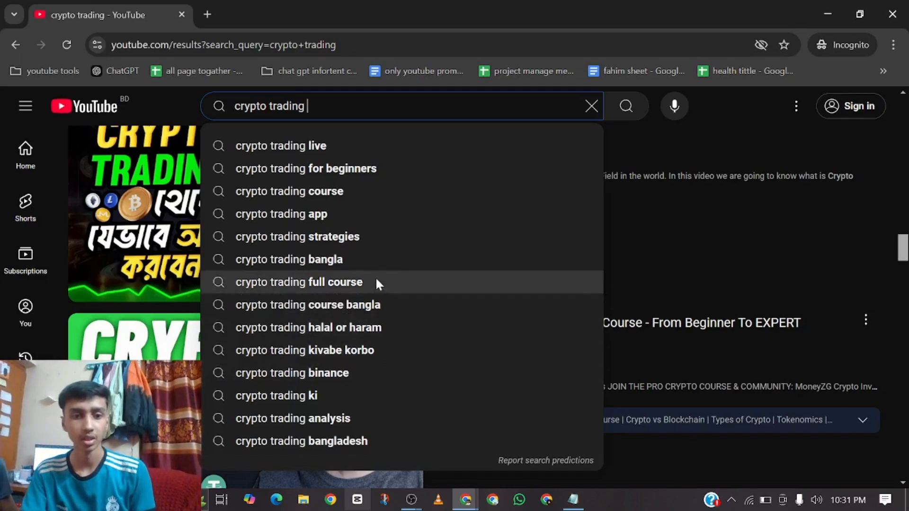
pyautogui.click(367, 170)
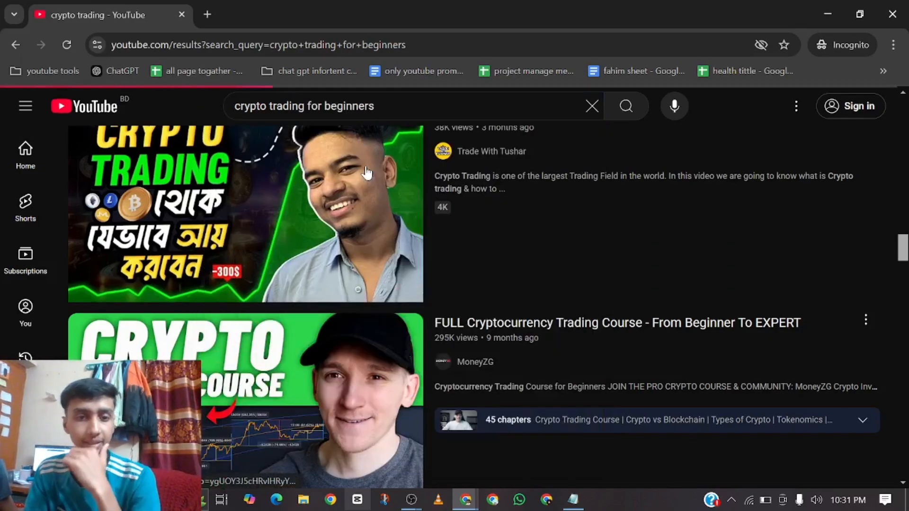
pyautogui.scroll(-4, 459, 257)
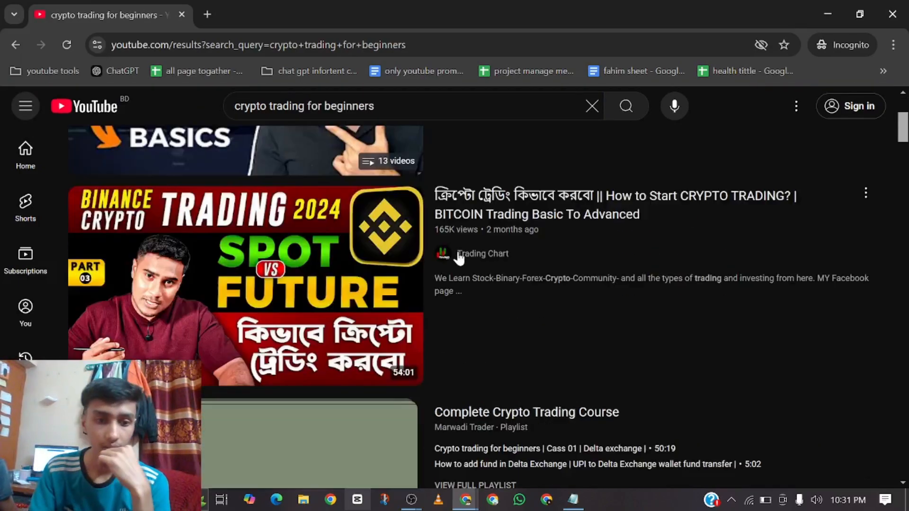
pyautogui.scroll(-3, 459, 258)
pyautogui.scroll(5, 458, 256)
pyautogui.scroll(-10, 458, 255)
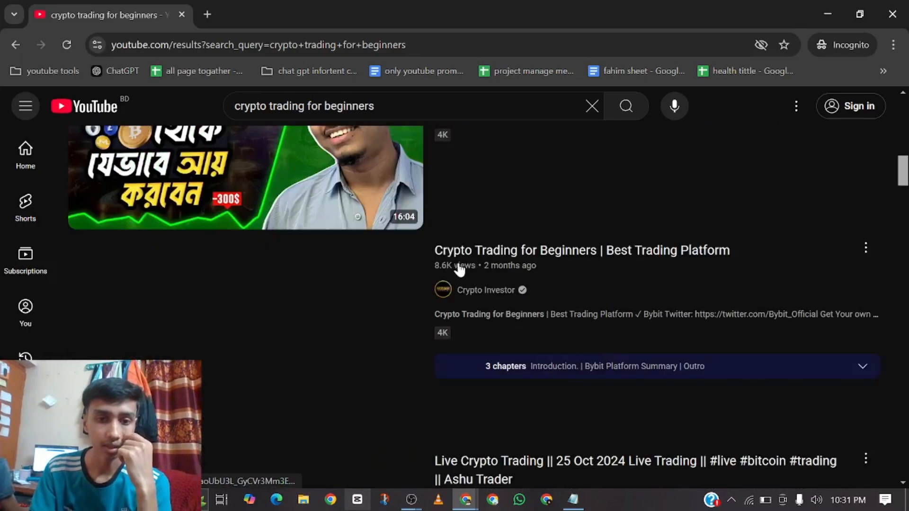
pyautogui.scroll(-7, 457, 277)
# Select the words "crypto trading" in the YouTube search text and close the incognito window
pyautogui.click(407, 106)
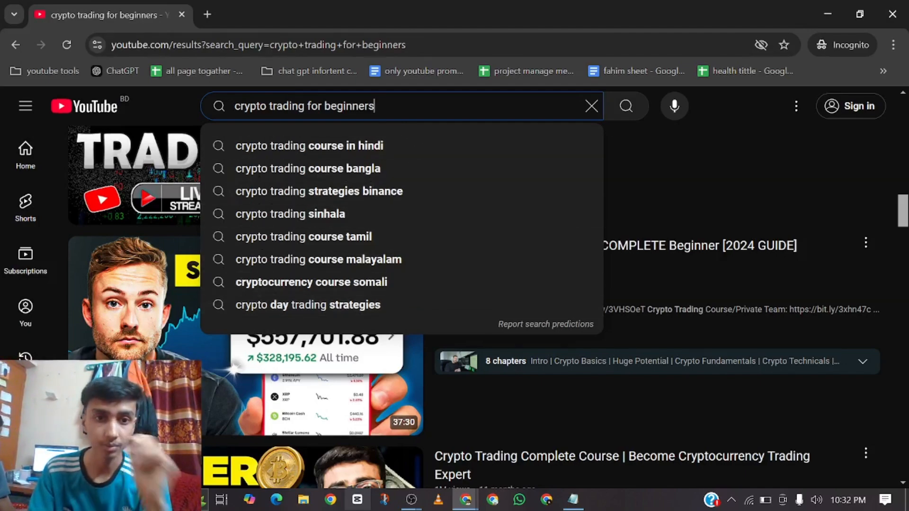
pyautogui.moveTo(305, 106); pyautogui.dragTo(226, 109)
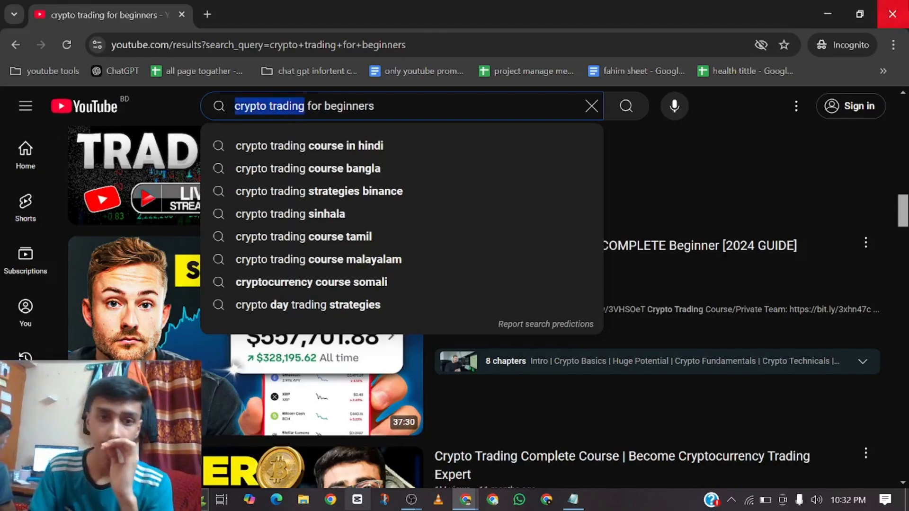
pyautogui.click(892, 14)
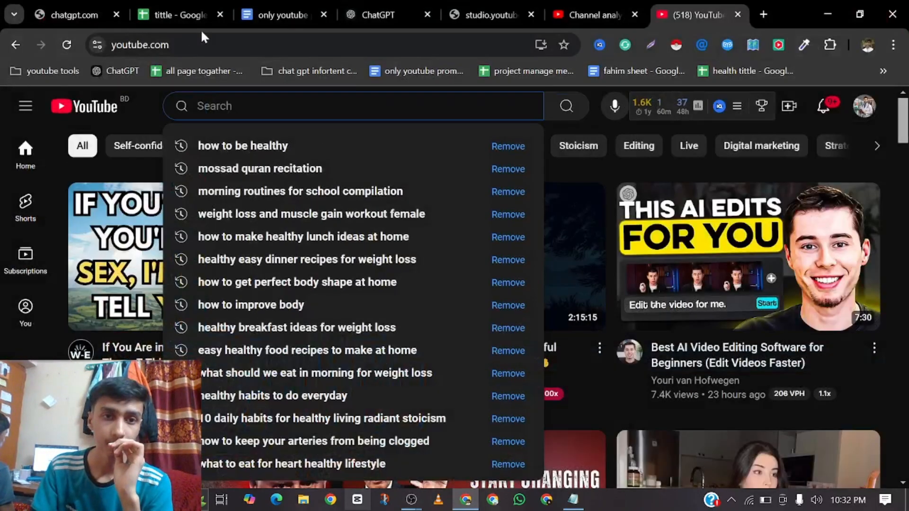
# Search for "crypto trading" in the Inspiration section of the YouTube Studio channel analytics
pyautogui.click(590, 15)
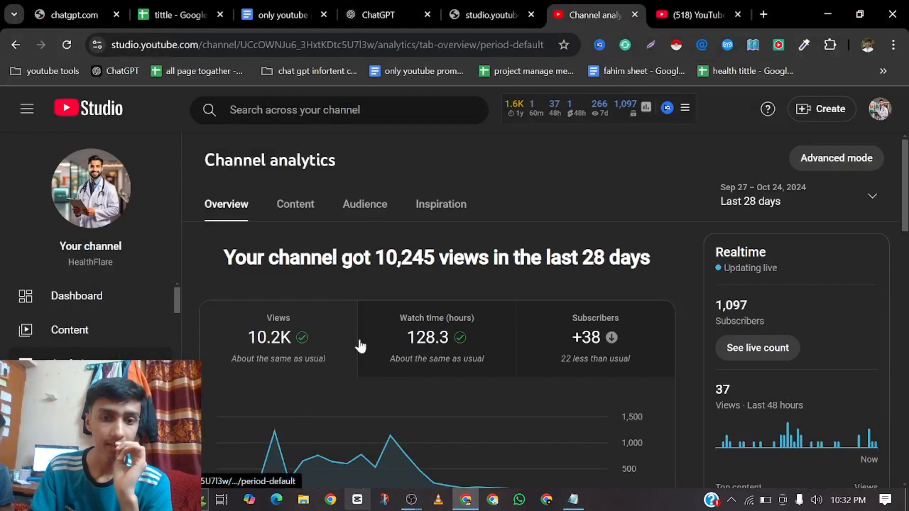
pyautogui.click(448, 190)
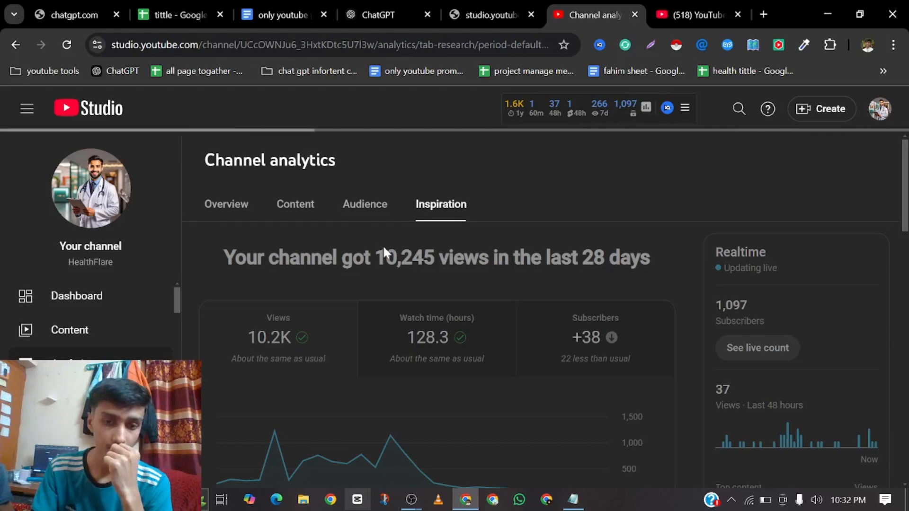
pyautogui.click(303, 291)
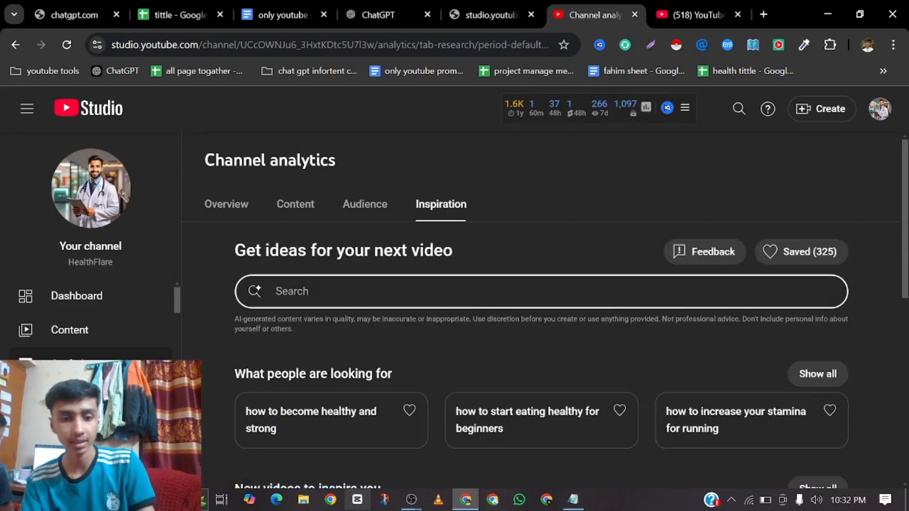
pyautogui.write('crypto trading')
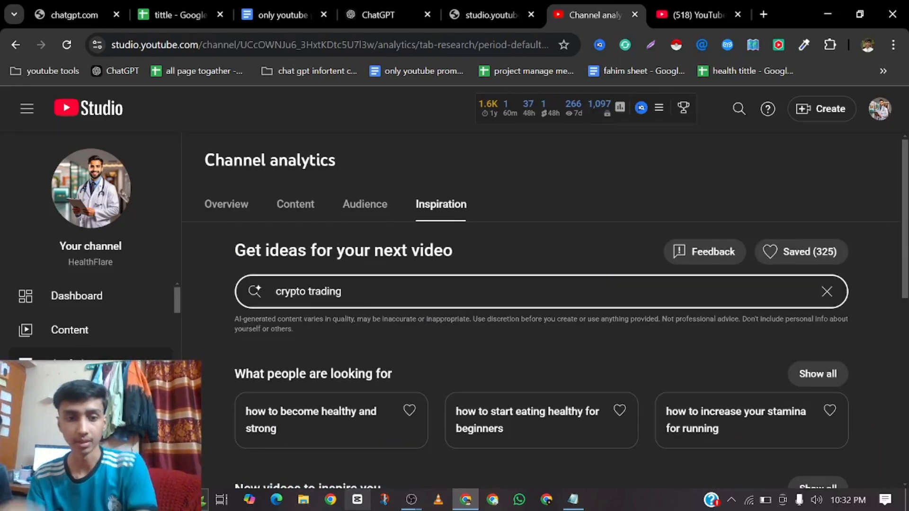
pyautogui.press('Return')
# Open another browser profile, load its bookmarked YouTube Studio channel content page, and minimize that window
pyautogui.click(866, 45)
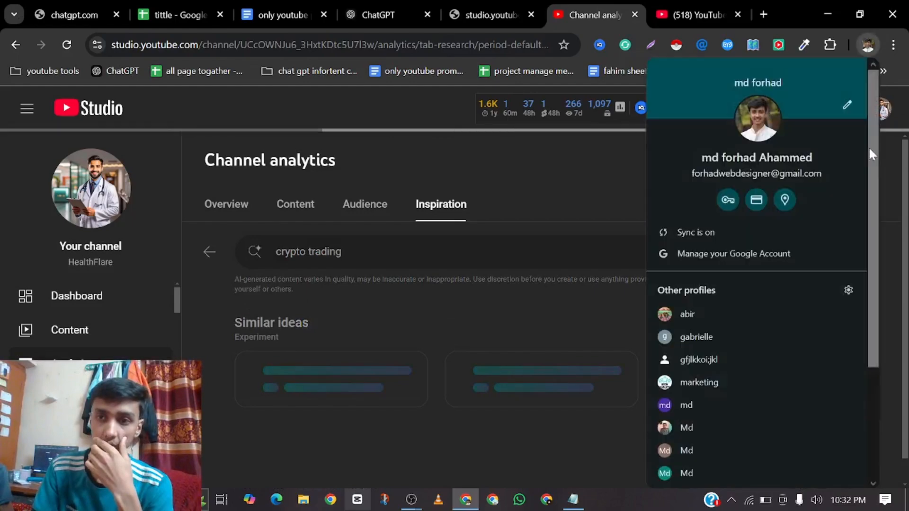
pyautogui.scroll(-3, 759, 291)
pyautogui.click(713, 335)
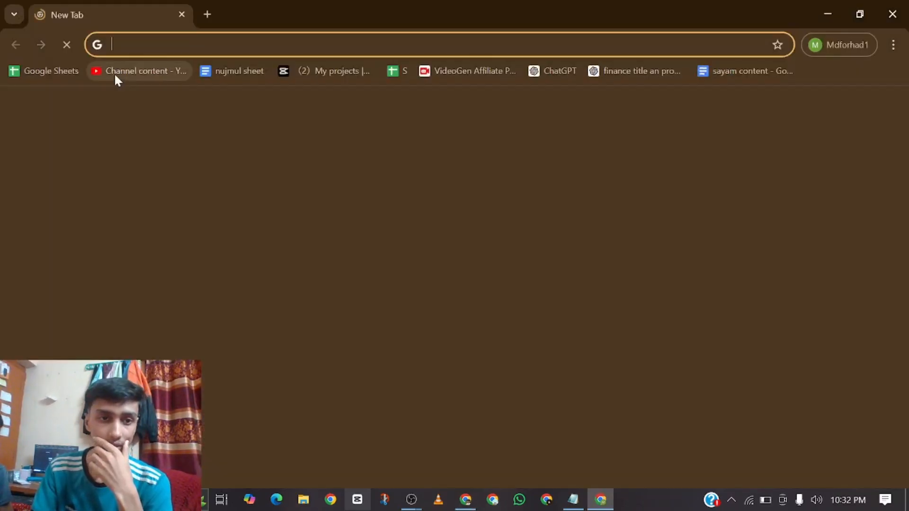
pyautogui.click(116, 72)
pyautogui.click(827, 14)
# Review the top searches for crypto trading and close the channel analytics, YouTube and failed YouTube Studio tabs
pyautogui.scroll(-7, 468, 236)
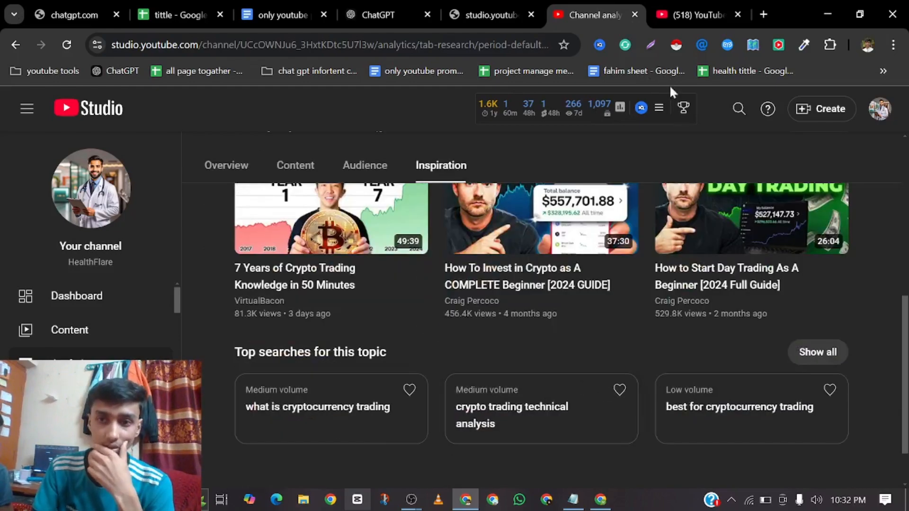
pyautogui.click(635, 15)
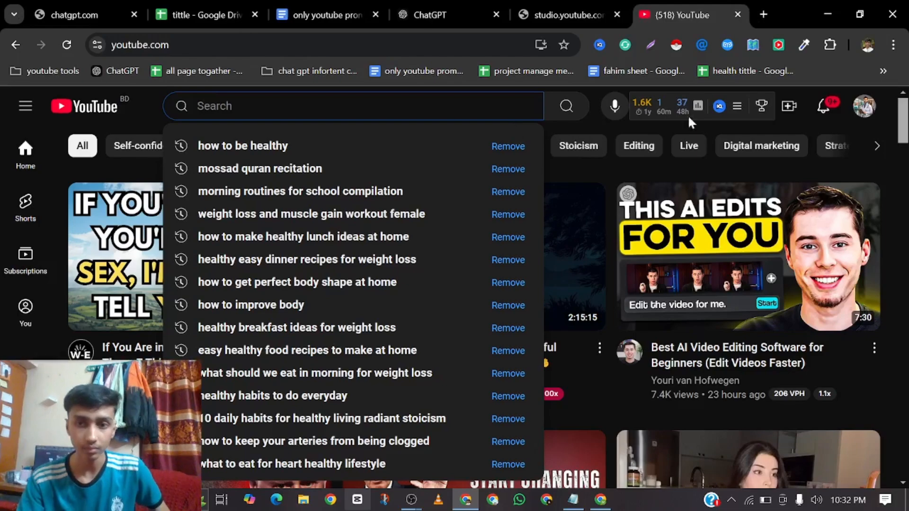
pyautogui.click(737, 14)
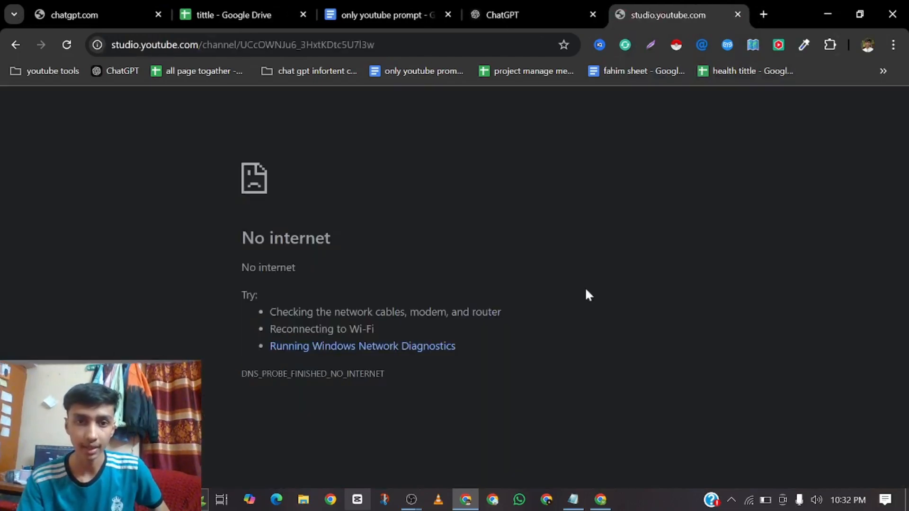
pyautogui.click(738, 14)
# In the other profile's YouTube Studio analytics, show all Inspiration topics under "What people are looking for", select the whole list, and minimize the window
pyautogui.click(599, 501)
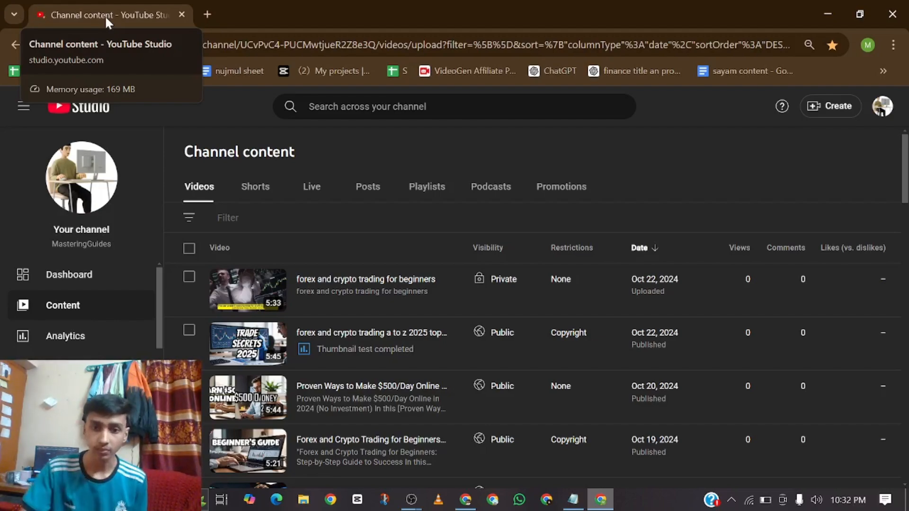
pyautogui.click(89, 279)
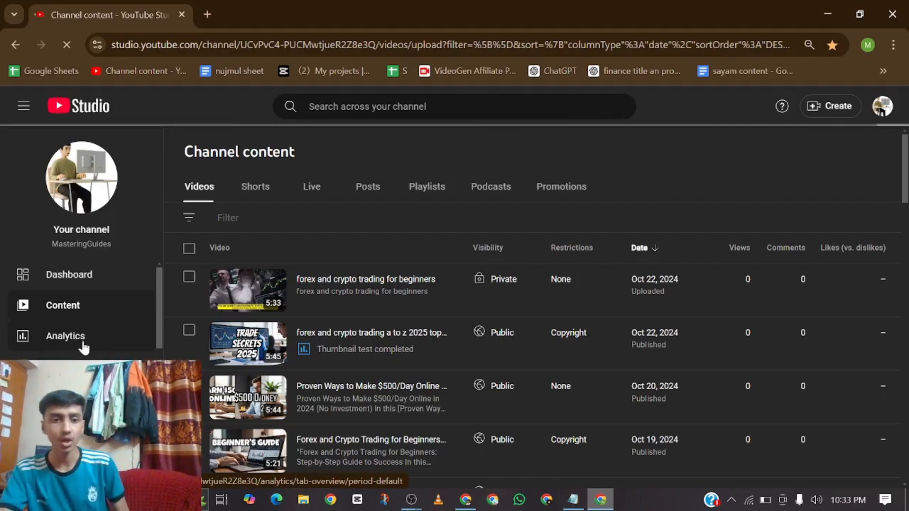
pyautogui.click(105, 348)
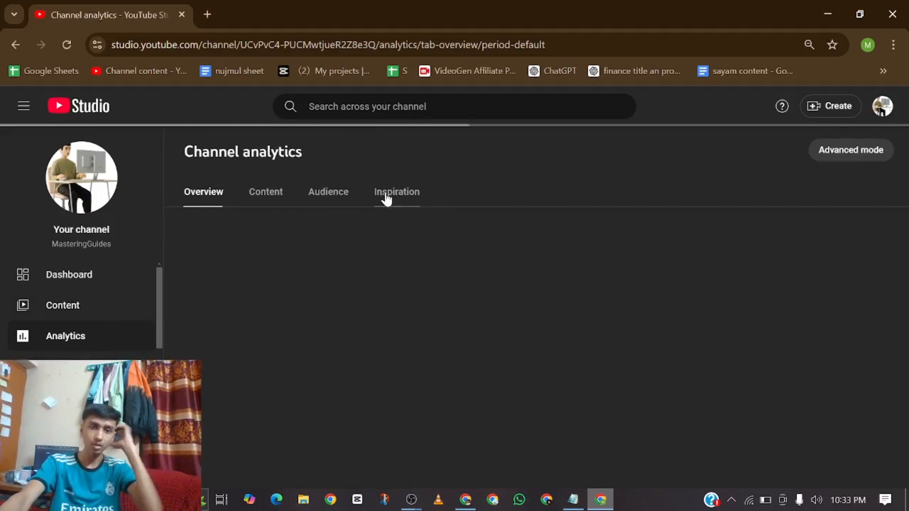
pyautogui.click(402, 200)
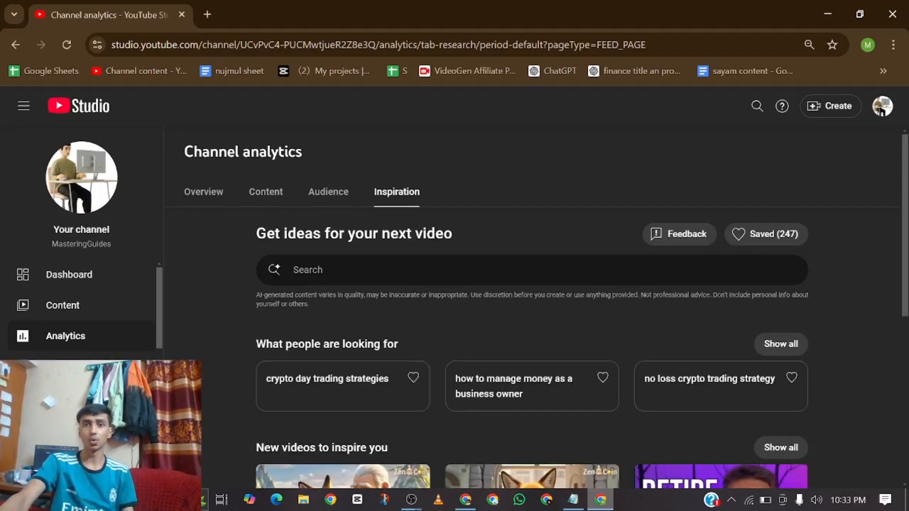
pyautogui.scroll(-2, 396, 377)
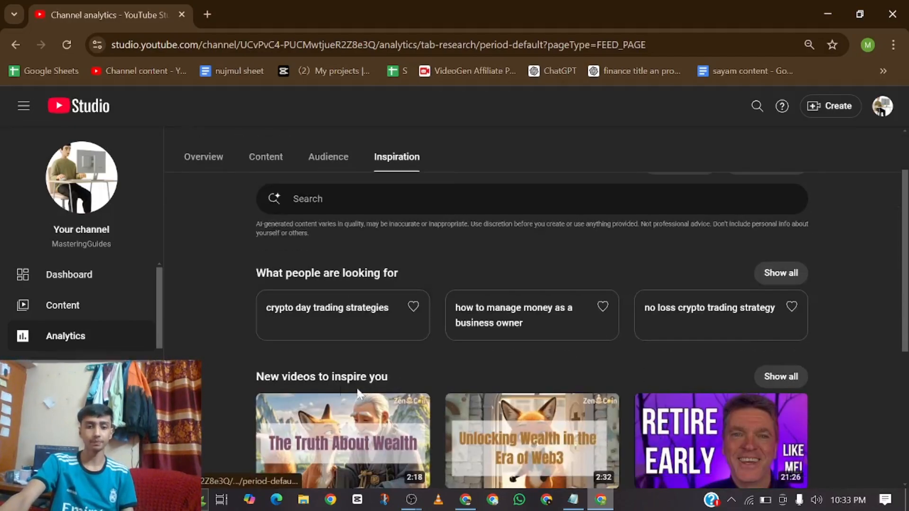
pyautogui.click(786, 279)
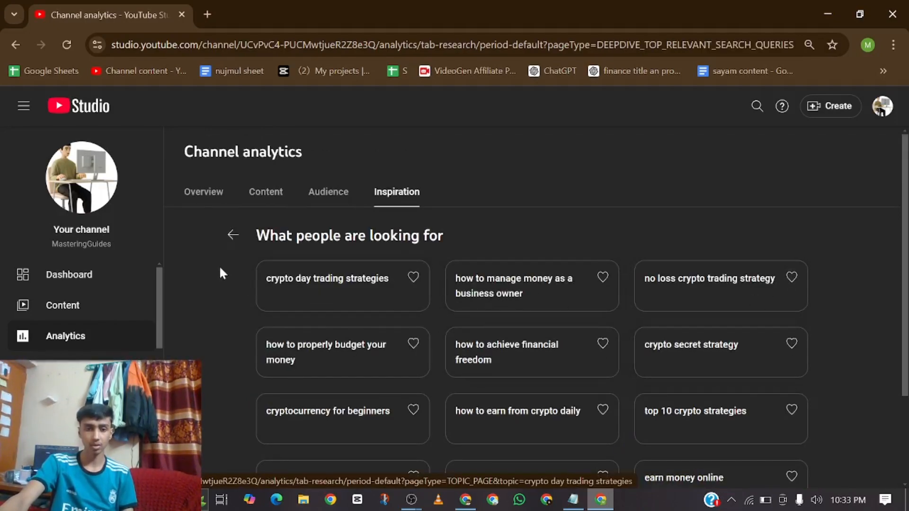
pyautogui.moveTo(221, 270); pyautogui.dragTo(758, 378)
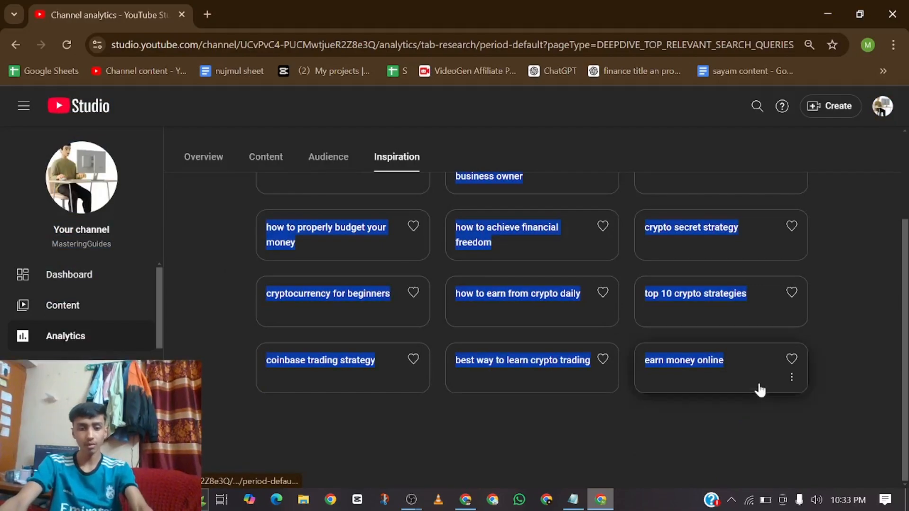
pyautogui.click(828, 14)
# Begin a ChatGPT message with "write" and look through the title, thumbnail and intro prompts in the only youtube prompt document
pyautogui.click(311, 448)
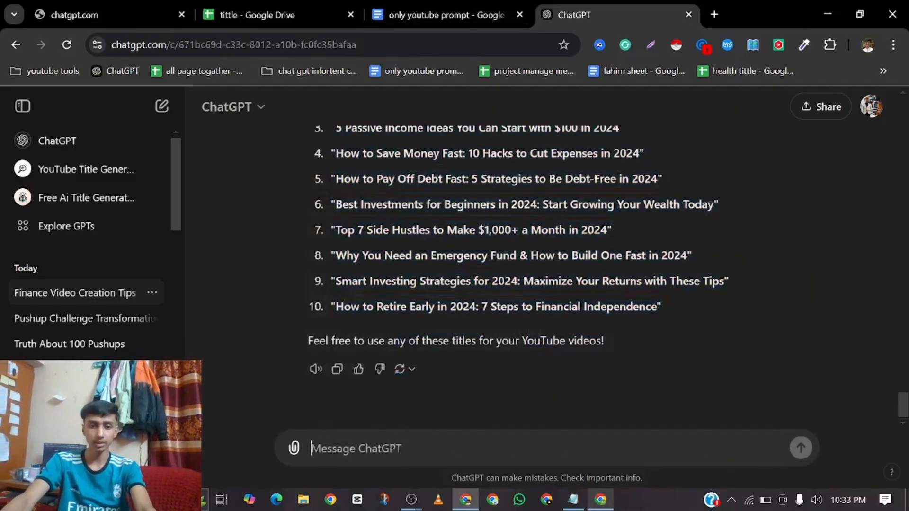
pyautogui.write('write')
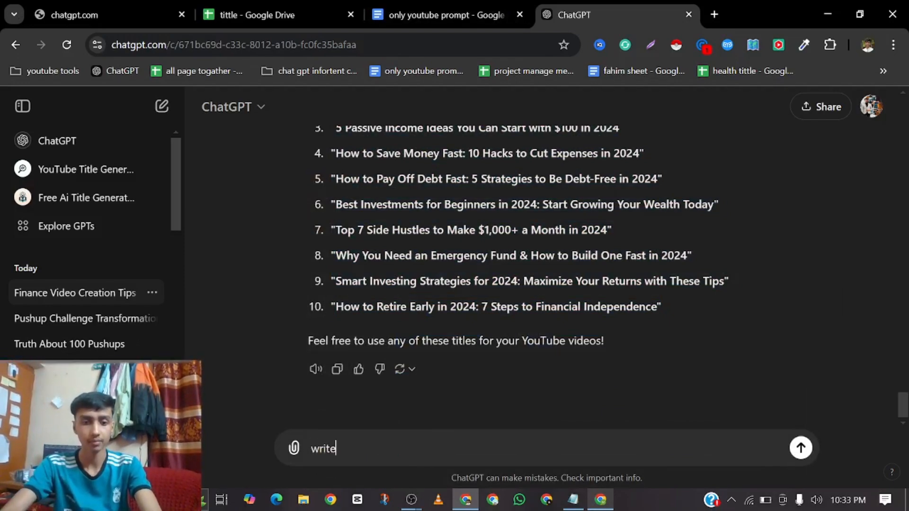
pyautogui.click(475, 8)
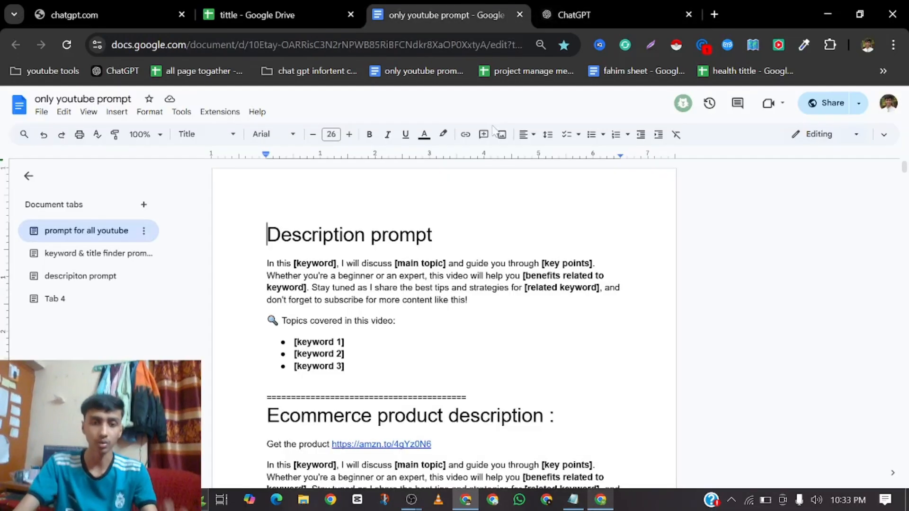
pyautogui.moveTo(907, 176); pyautogui.dragTo(905, 479)
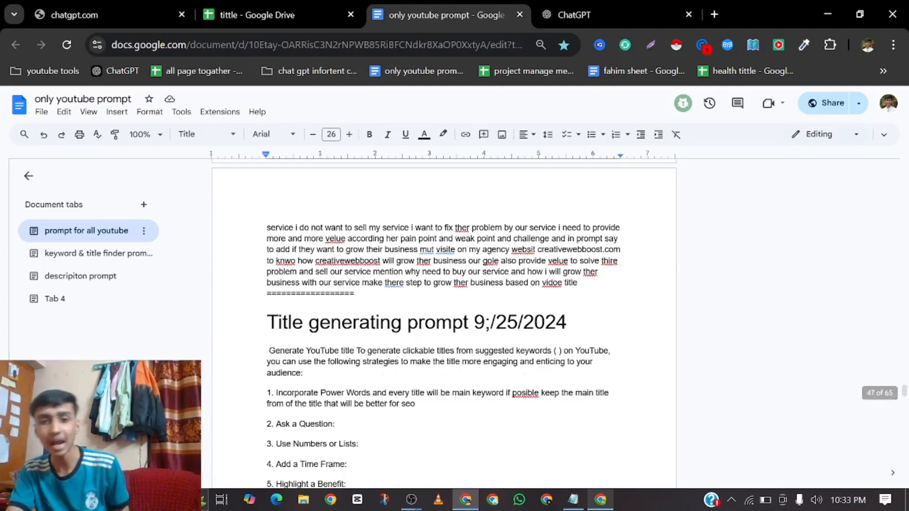
pyautogui.scroll(-15, 443, 322)
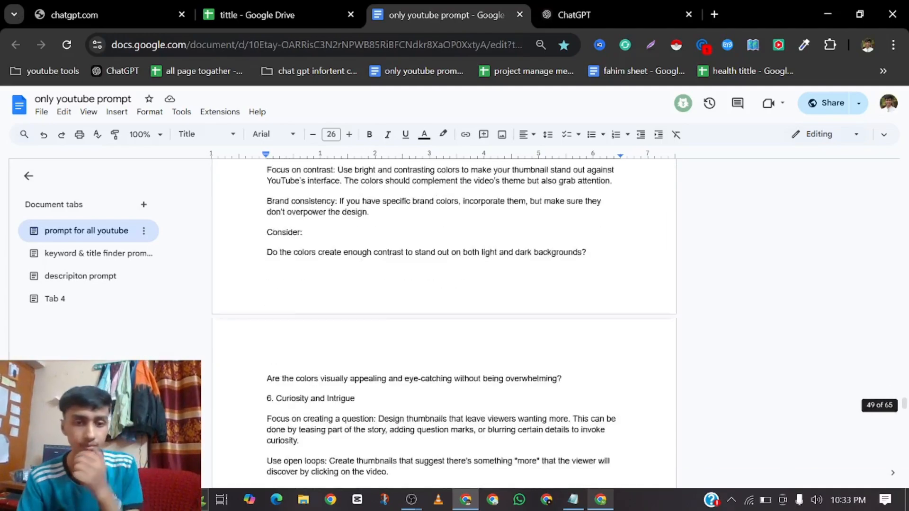
pyautogui.scroll(-15, 444, 308)
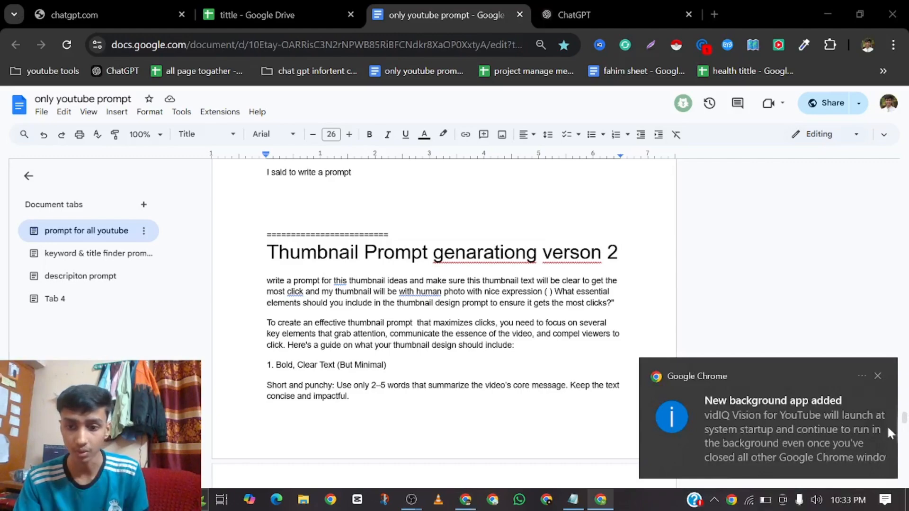
pyautogui.click(879, 376)
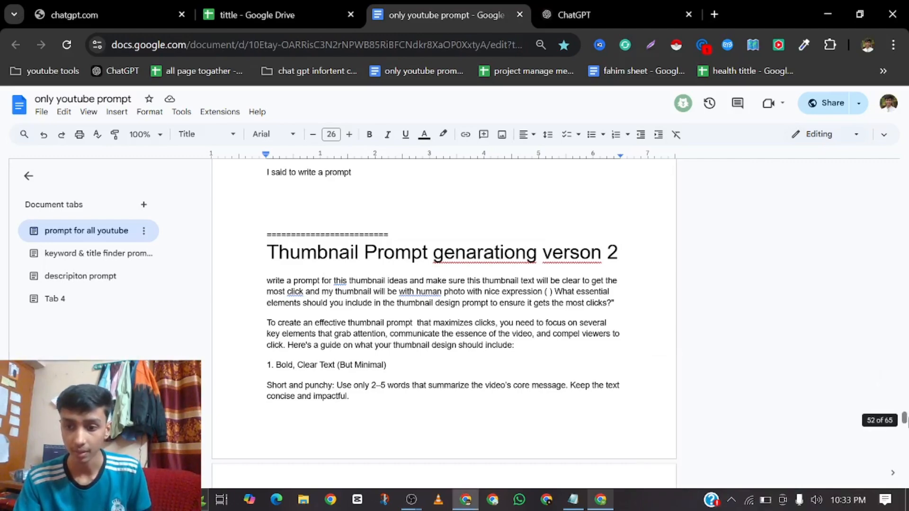
pyautogui.moveTo(904, 418); pyautogui.dragTo(904, 483)
pyautogui.scroll(5, 443, 307)
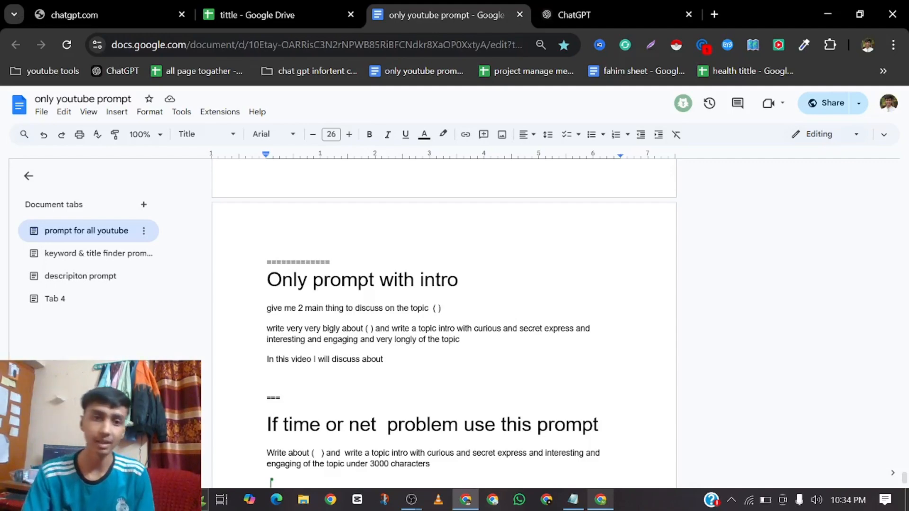
# In the tittle spreadsheet, enlarge the "current vidoe tiel" heading in cell J1 to font size 16
pyautogui.click(222, 4)
pyautogui.scroll(3, 548, 298)
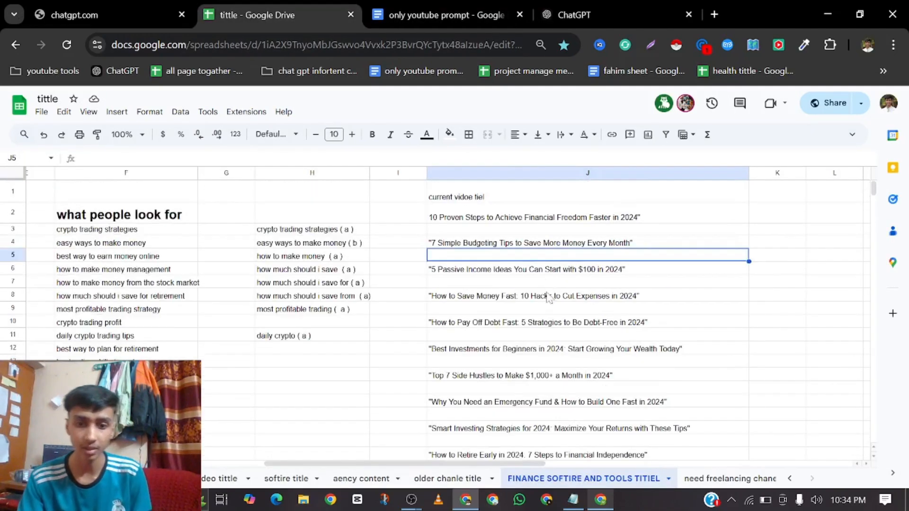
pyautogui.doubleClick(469, 197)
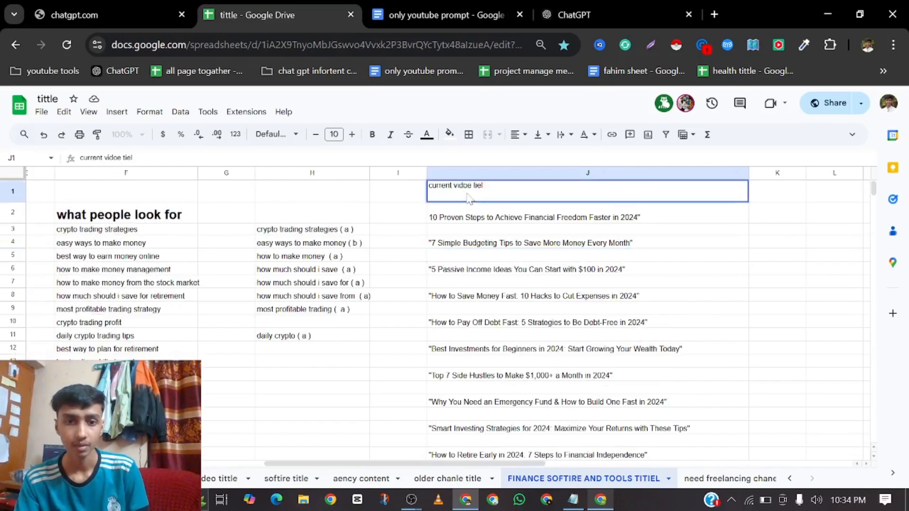
pyautogui.tripleClick(462, 185)
pyautogui.click(352, 134)
pyautogui.click(351, 134)
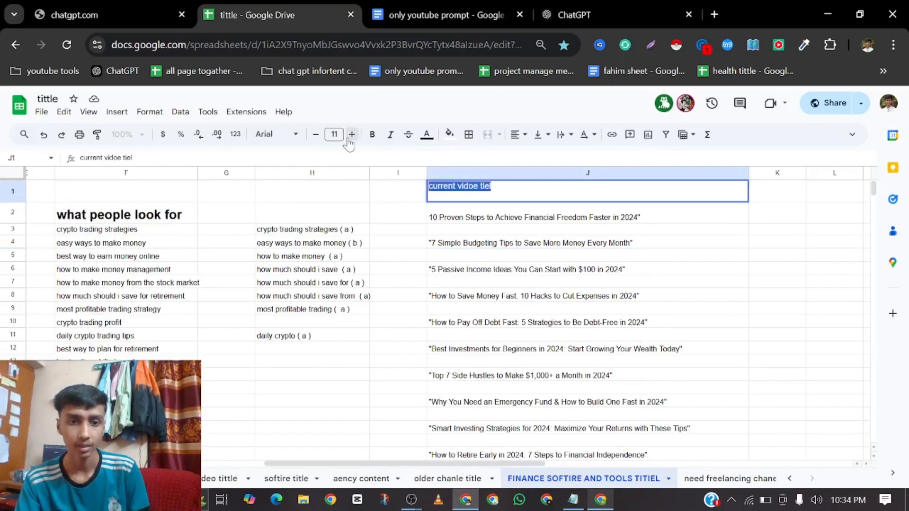
pyautogui.click(352, 135)
pyautogui.click(352, 135)
pyautogui.click(352, 134)
pyautogui.click(351, 135)
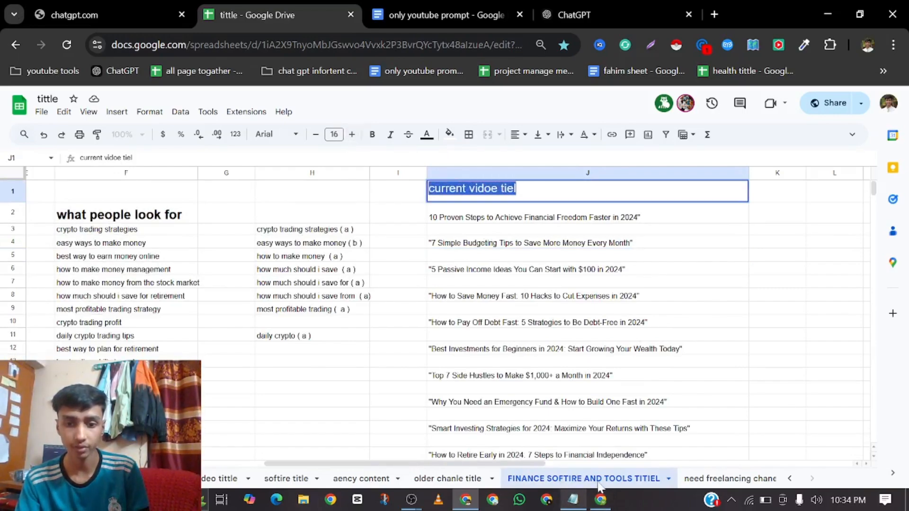
pyautogui.click(500, 273)
pyautogui.scroll(-5, 552, 371)
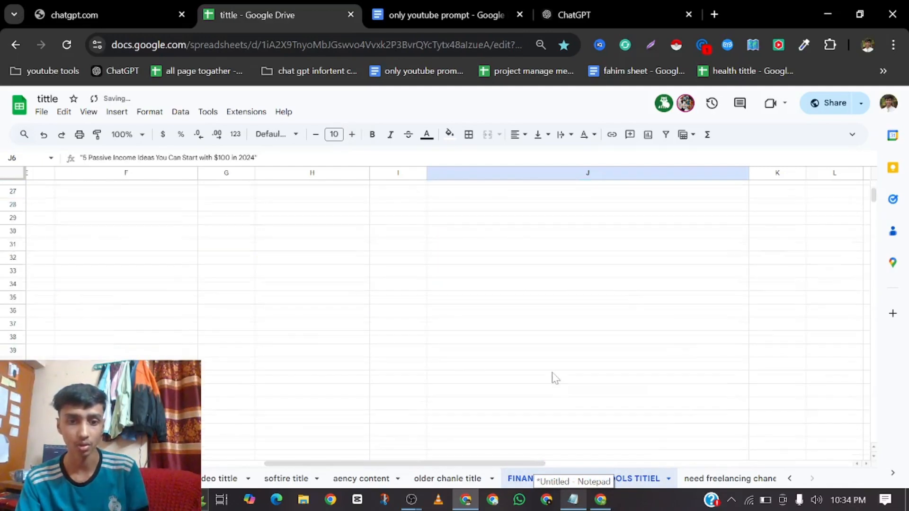
pyautogui.scroll(7, 553, 373)
pyautogui.click(429, 8)
pyautogui.click(545, 7)
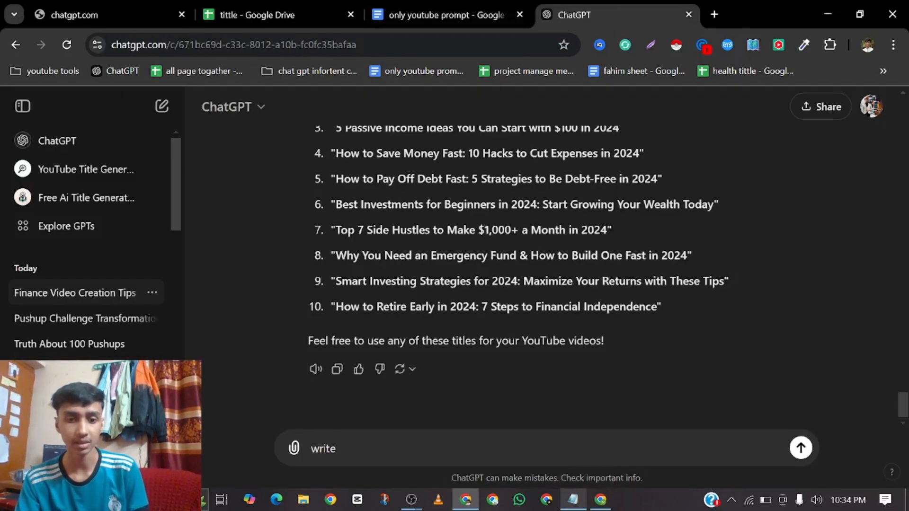
# Look through the only youtube prompt document, including its keyword & title finder section, for a prompt that generates titles for multiple keywords
pyautogui.click(416, 7)
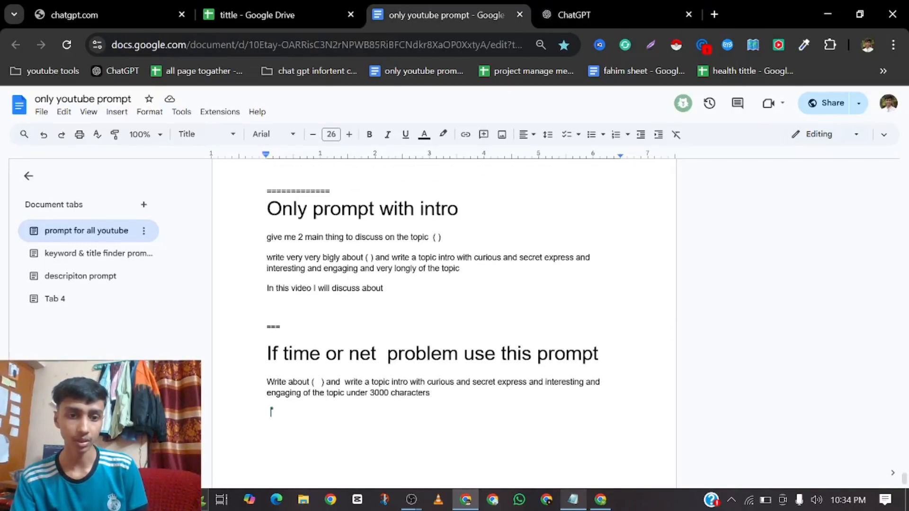
pyautogui.scroll(20, 271, 412)
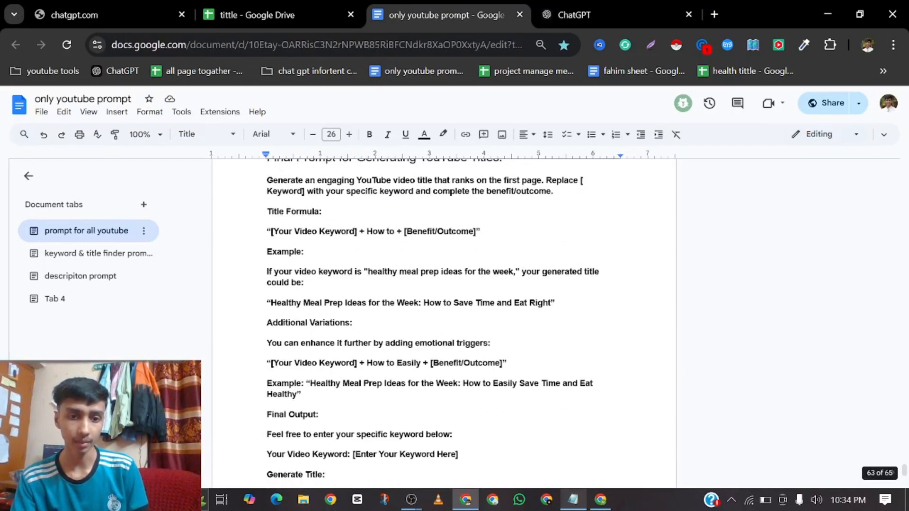
pyautogui.click(101, 262)
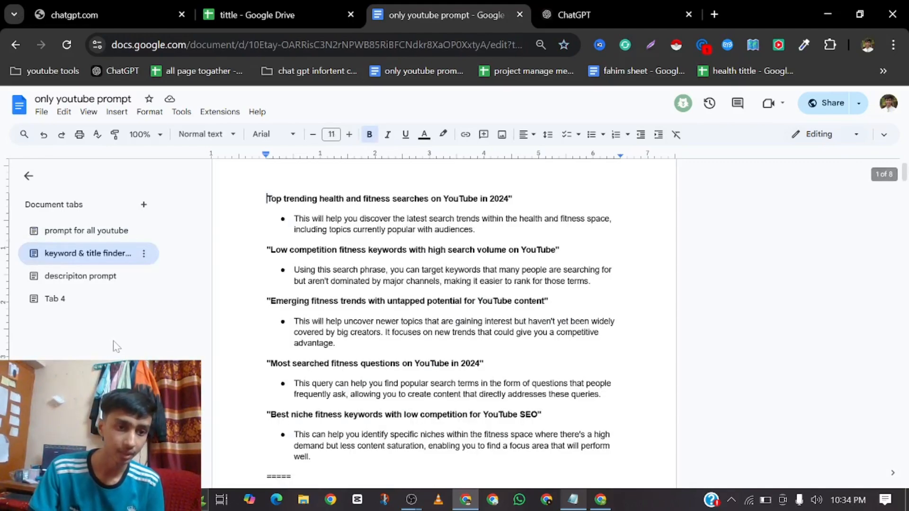
pyautogui.click(90, 256)
pyautogui.scroll(-7, 444, 322)
pyautogui.scroll(-7, 444, 322)
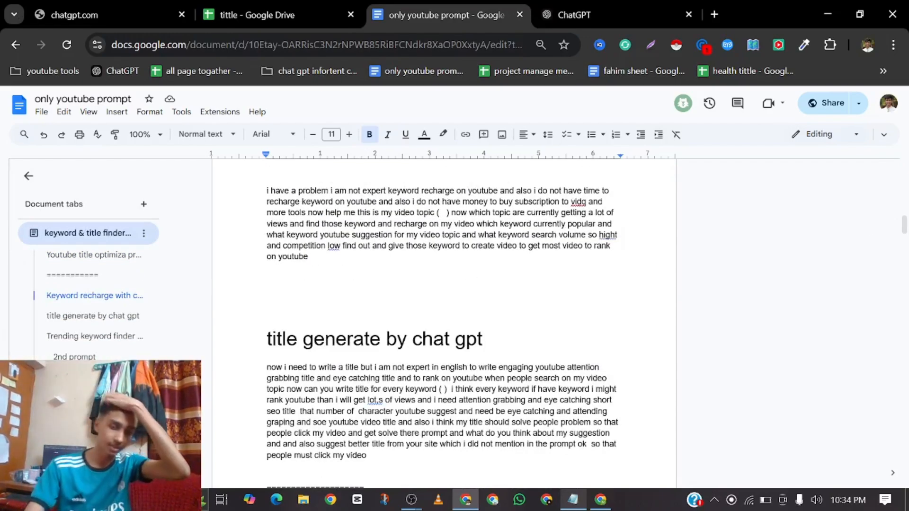
pyautogui.scroll(-5, 444, 322)
pyautogui.scroll(-8, 444, 322)
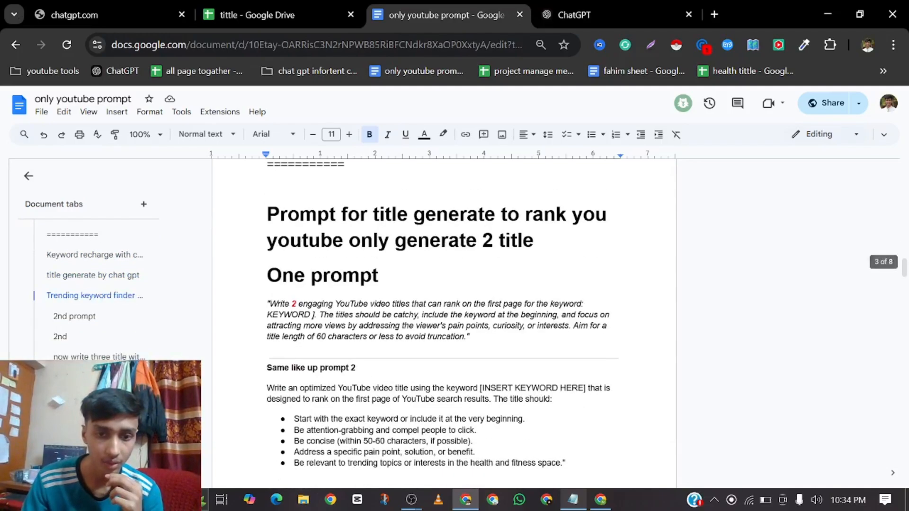
pyautogui.scroll(3, 444, 321)
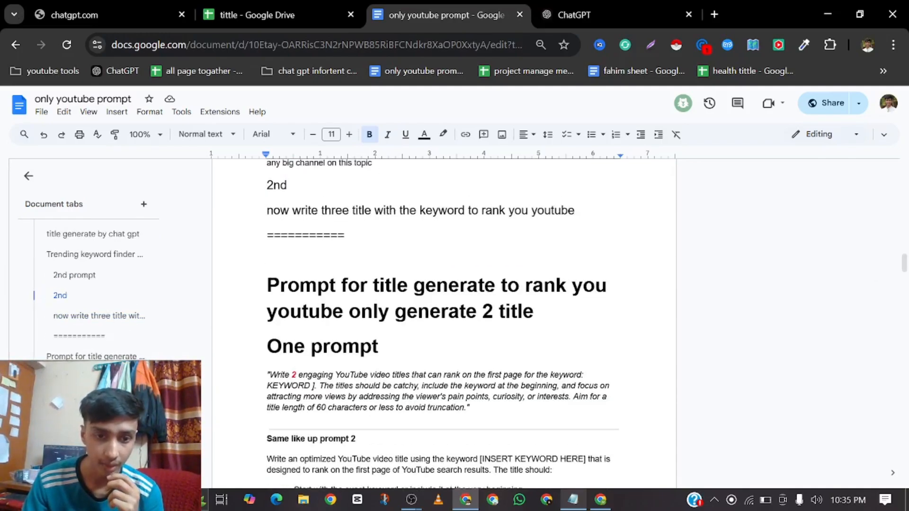
pyautogui.scroll(-2, 444, 322)
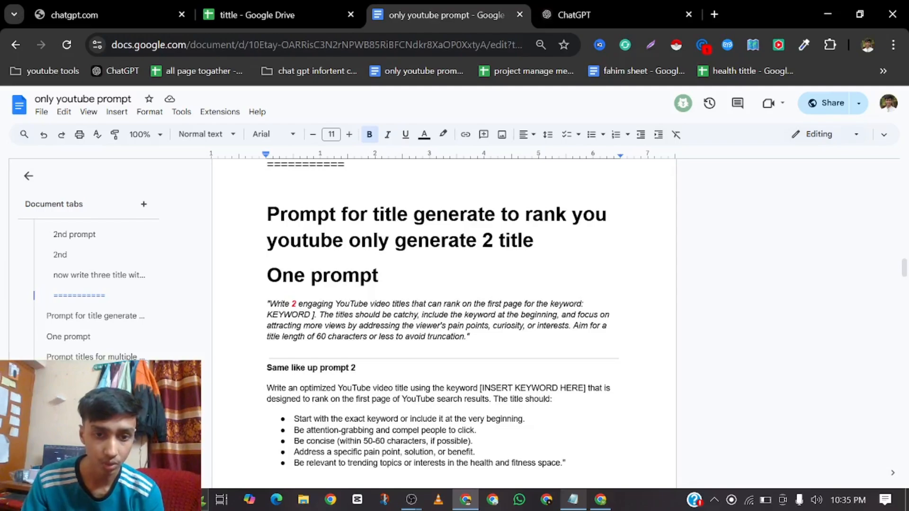
pyautogui.scroll(-8, 444, 322)
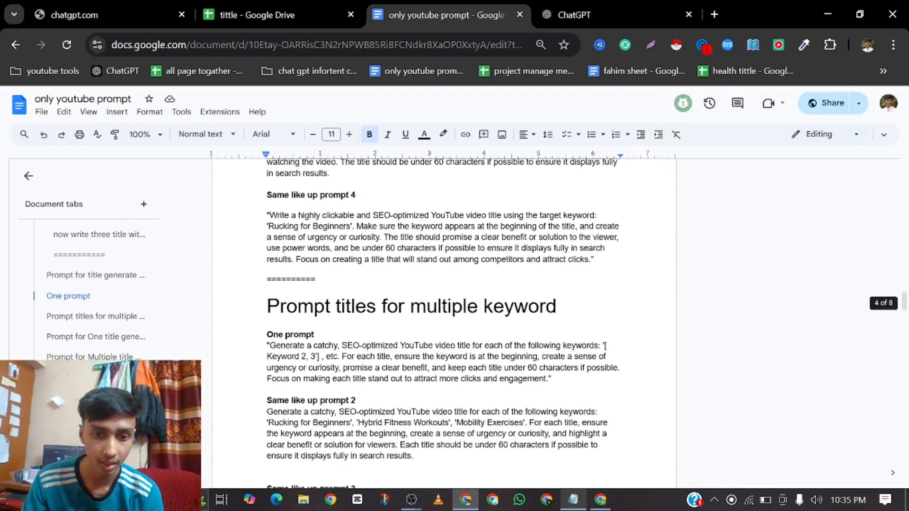
pyautogui.scroll(-2, 444, 322)
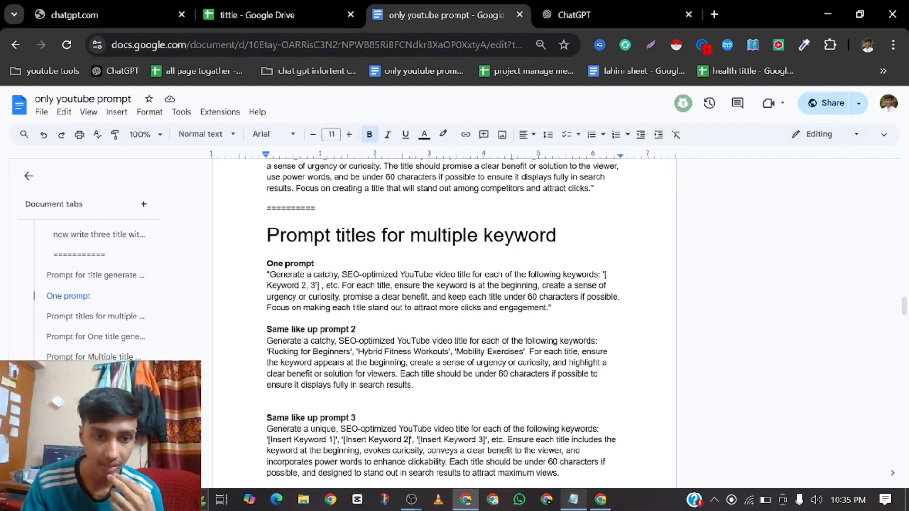
# Replace the ChatGPT message draft with the multiple-keyword title prompt copied from "Same like up prompt 3", and return to the tittle spreadsheet
pyautogui.moveTo(269, 275); pyautogui.dragTo(516, 308)
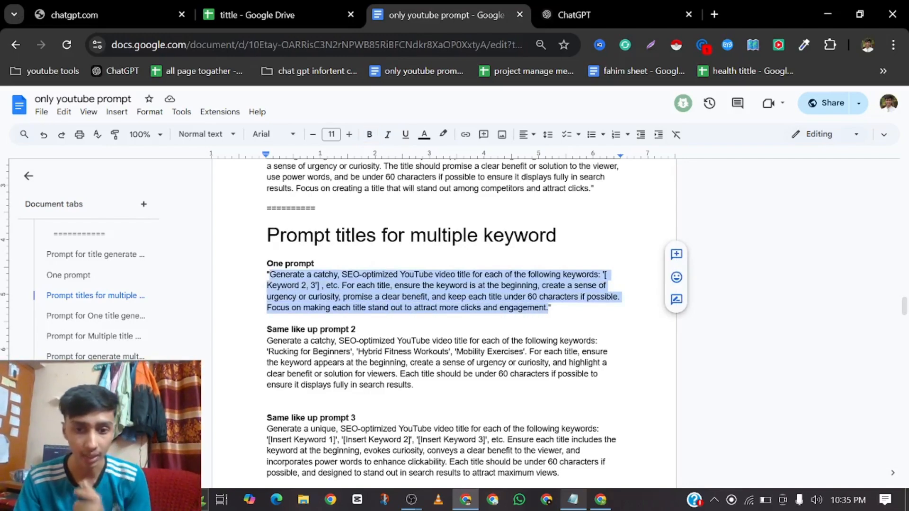
pyautogui.scroll(-3, 444, 284)
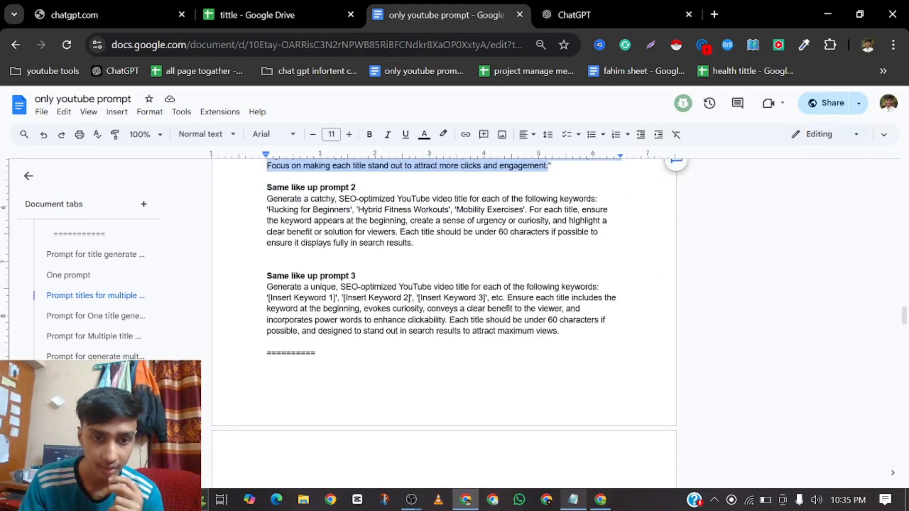
pyautogui.moveTo(267, 287); pyautogui.dragTo(269, 342)
pyautogui.hotkey('ctrl', 'c')
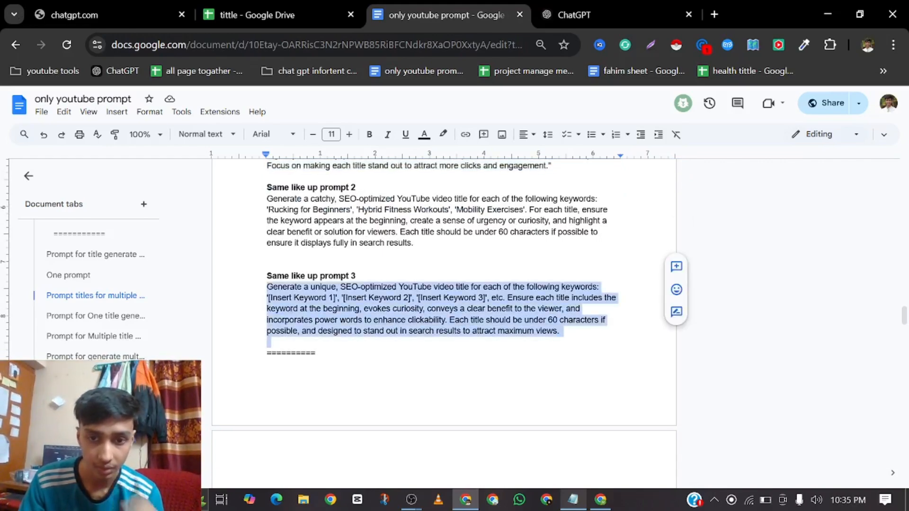
pyautogui.click(592, 10)
pyautogui.hotkey('ctrl', 'a')
pyautogui.hotkey('ctrl', 'v')
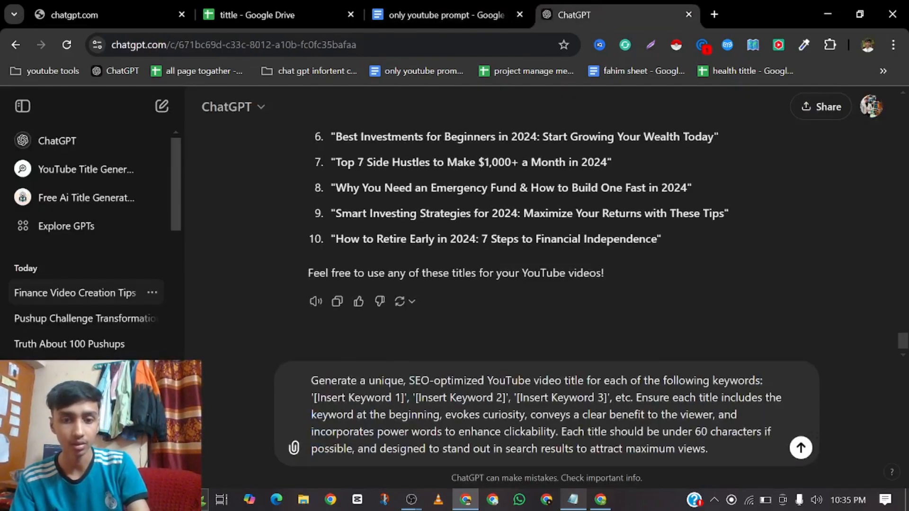
pyautogui.click(329, 7)
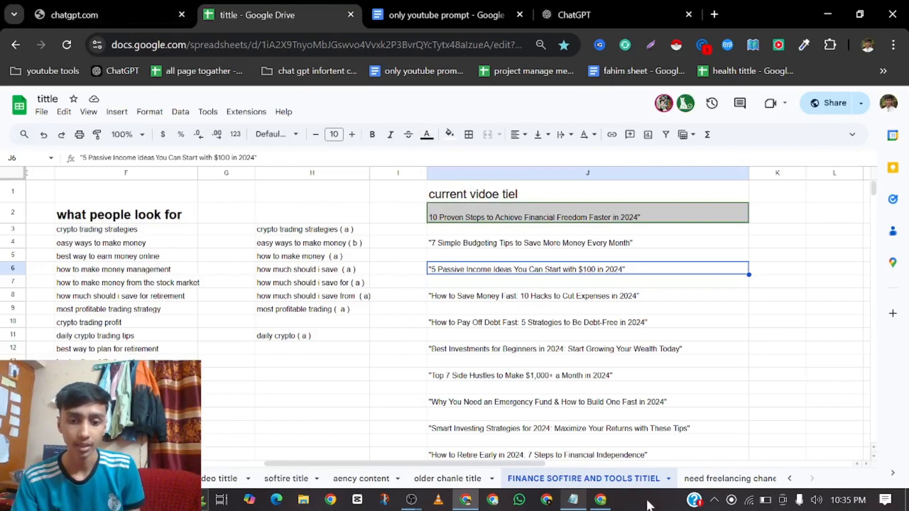
# Replace the keyword placeholders in the ChatGPT draft with the "What people are looking for" keywords from YouTube Studio and send the prompt
pyautogui.click(602, 500)
pyautogui.click(140, 10)
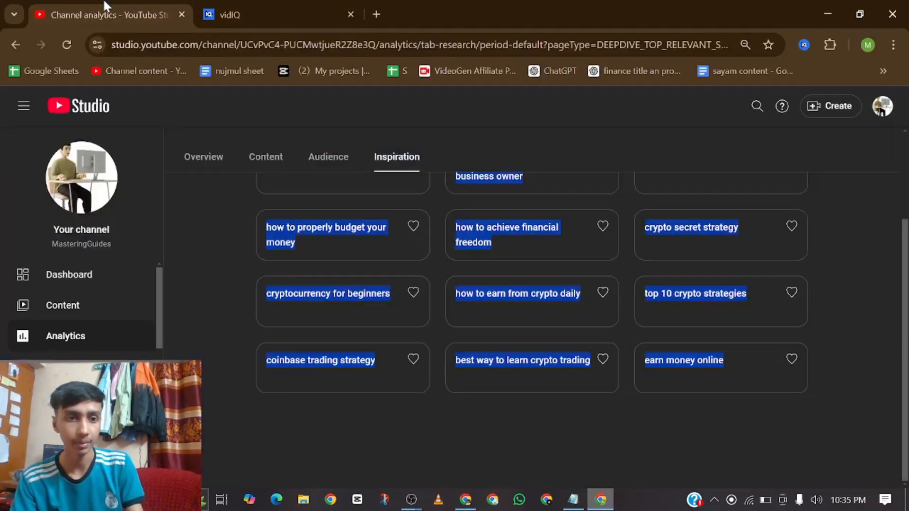
pyautogui.click(601, 500)
pyautogui.click(673, 13)
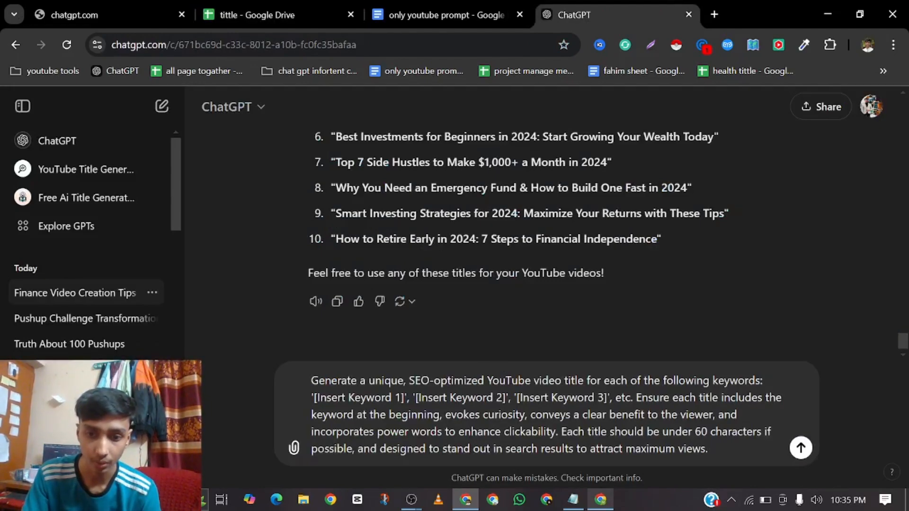
pyautogui.moveTo(608, 398); pyautogui.dragTo(338, 397)
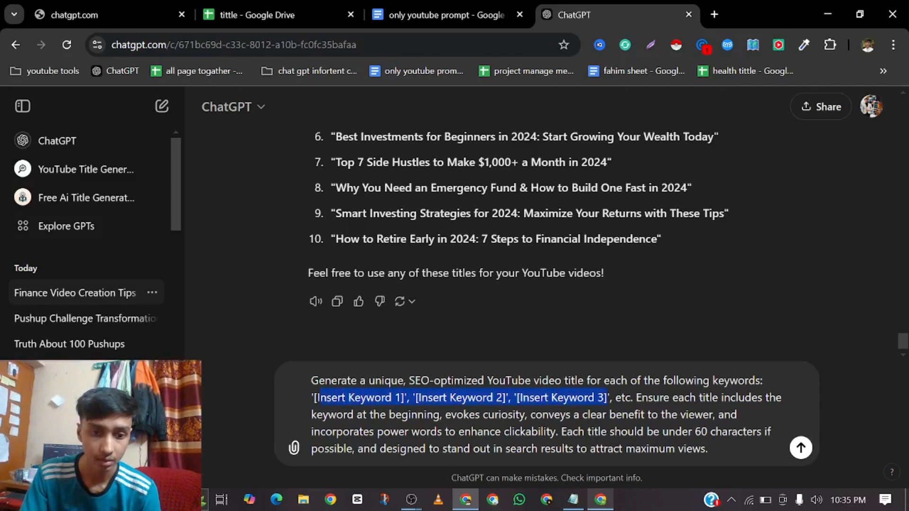
pyautogui.hotkey('ctrl', 'v')
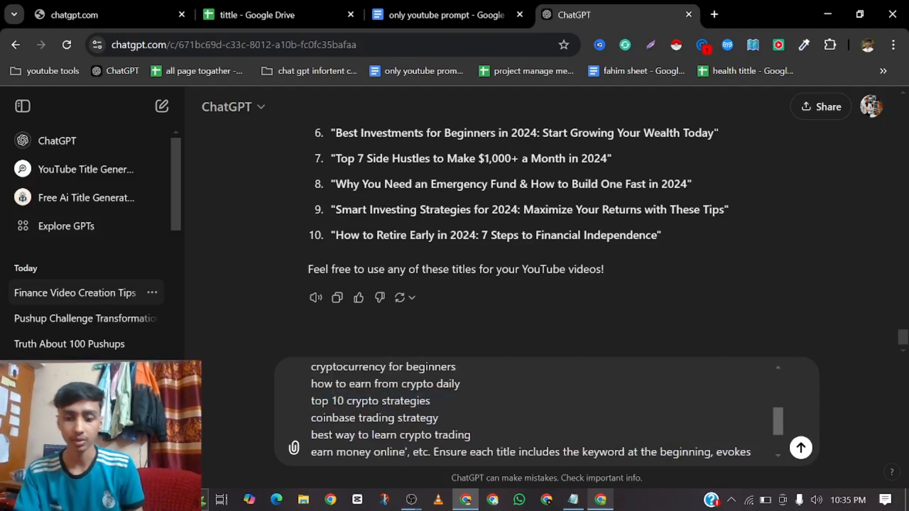
pyautogui.press('Return')
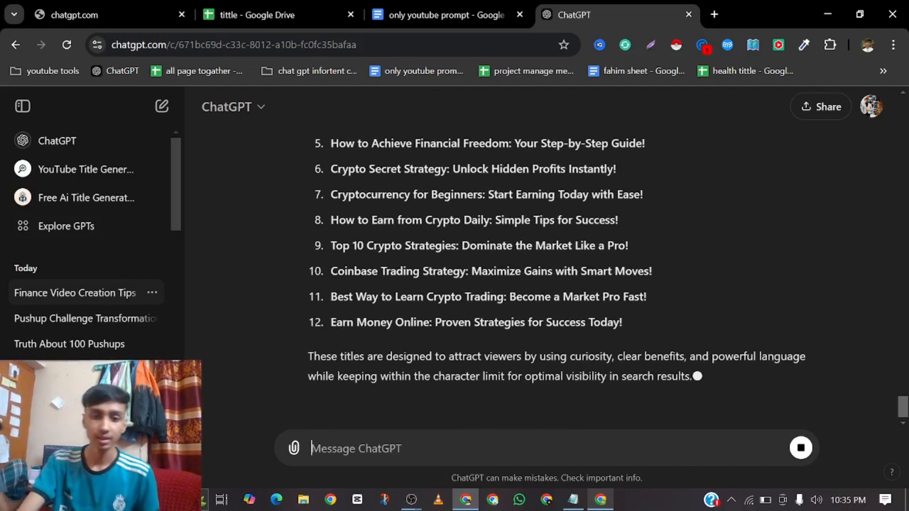
# Copy all the numbered titles from ChatGPT's reply and return to the tittle spreadsheet
pyautogui.scroll(4, 438, 335)
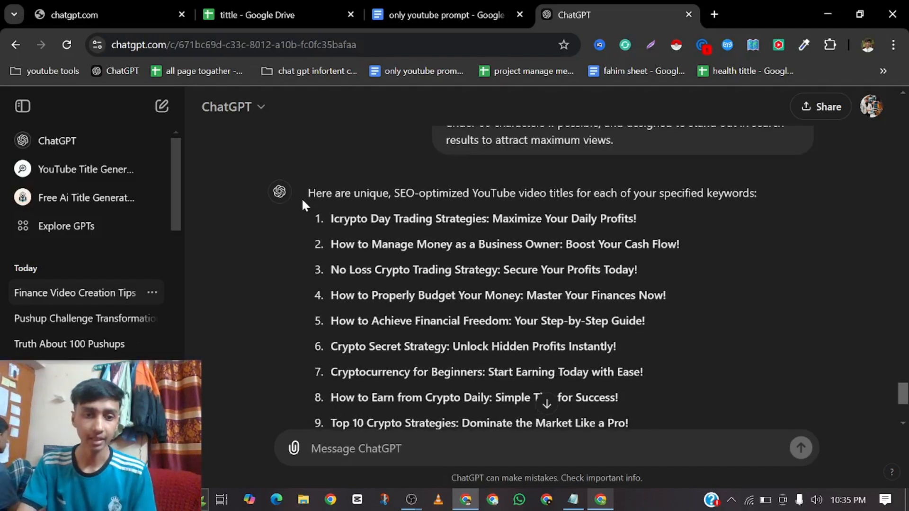
pyautogui.moveTo(321, 217); pyautogui.dragTo(652, 297)
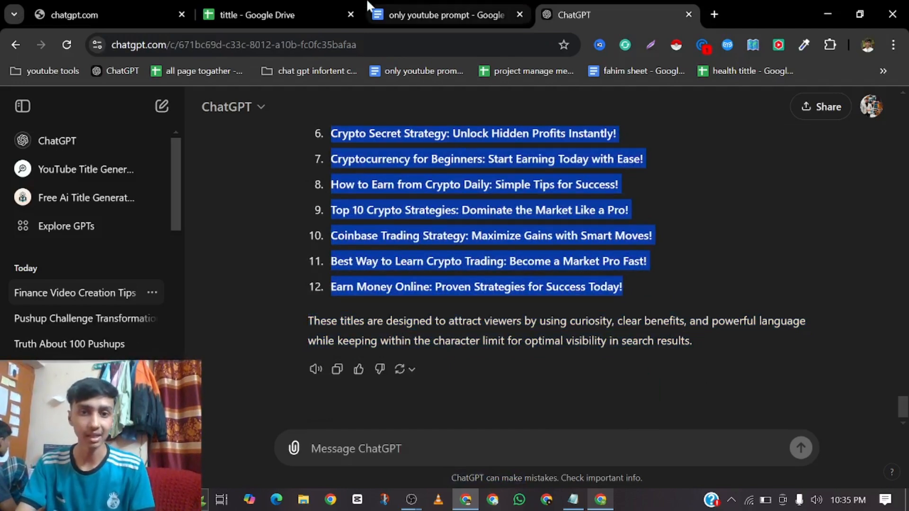
pyautogui.click(265, 15)
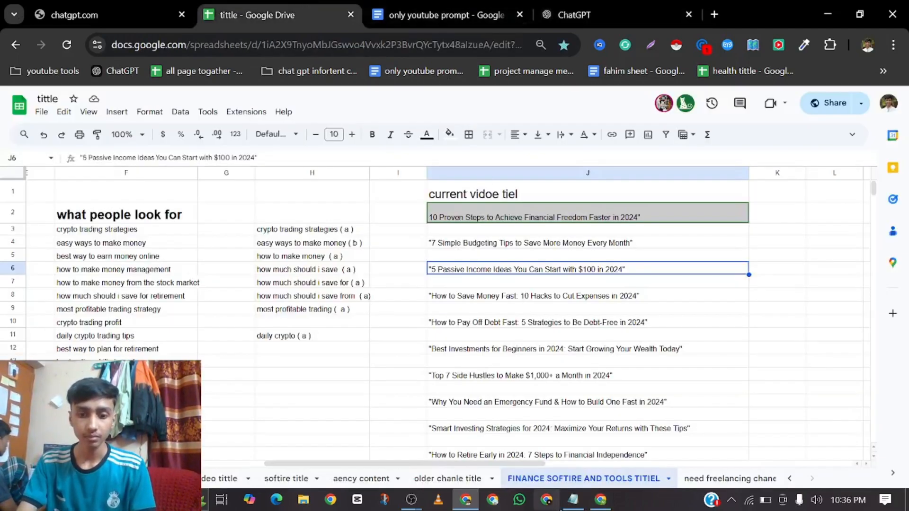
# Revisit the "What people are looking for" heading in YouTube Studio, close the vidIQ page and return to the tittle spreadsheet
pyautogui.click(600, 499)
pyautogui.scroll(3, 445, 329)
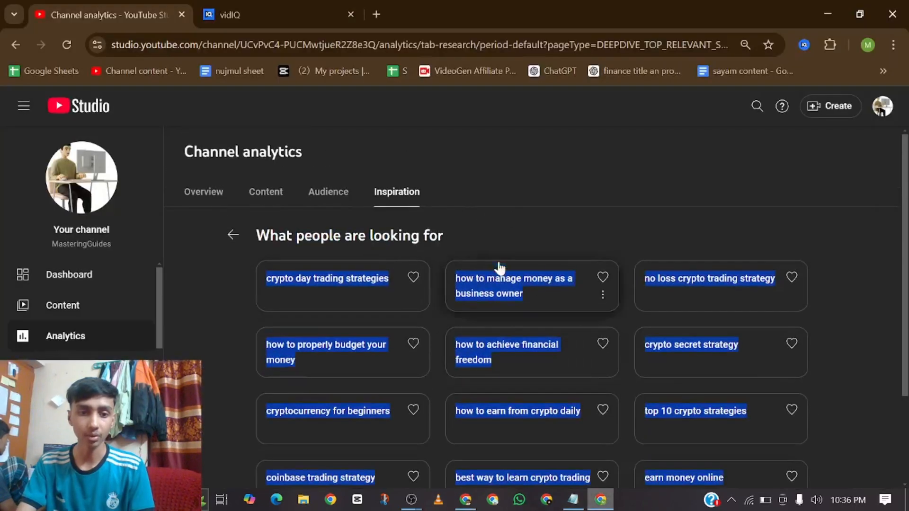
pyautogui.moveTo(256, 236); pyautogui.dragTo(438, 236)
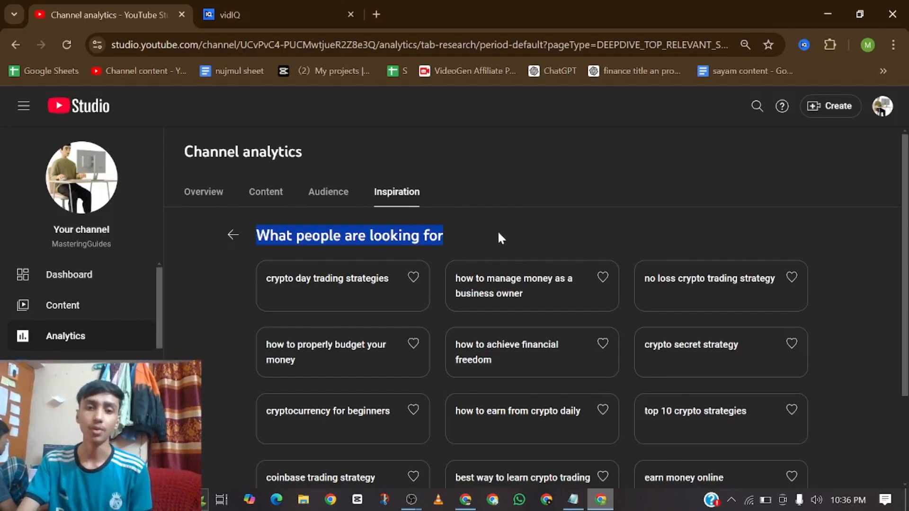
pyautogui.click(335, 20)
pyautogui.click(350, 15)
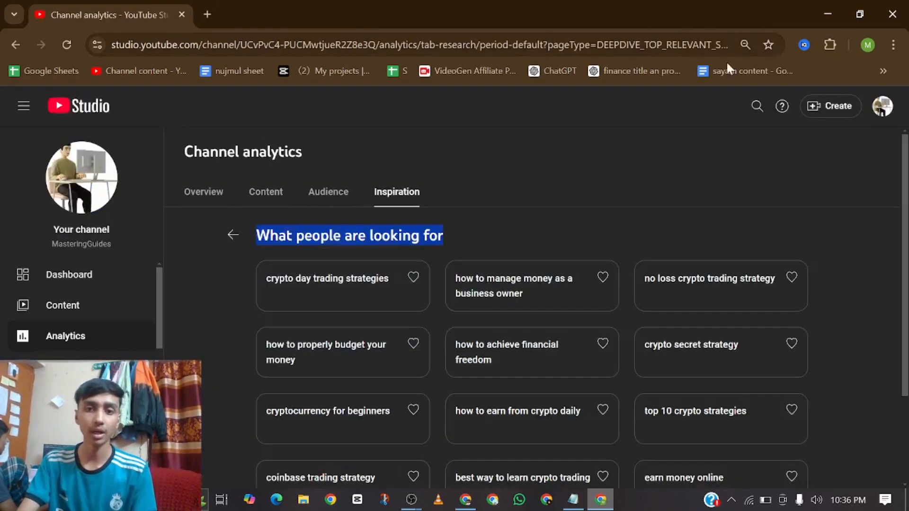
pyautogui.click(827, 13)
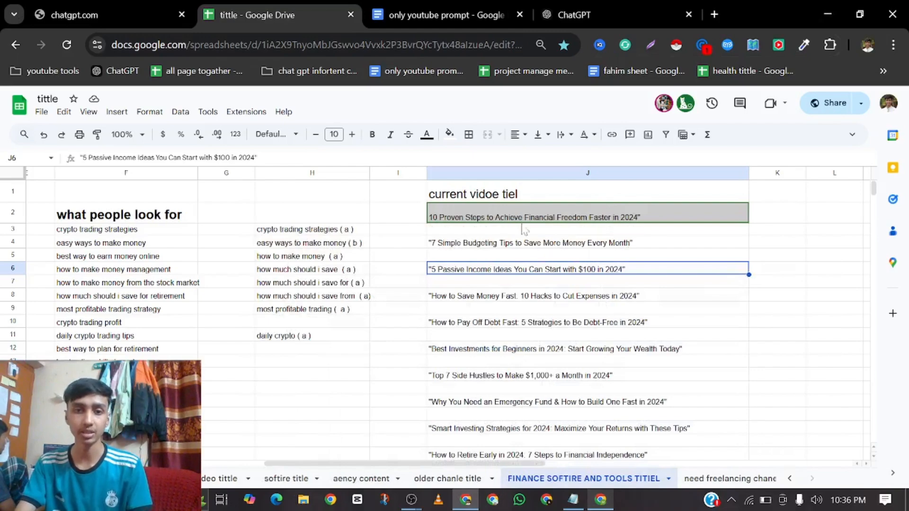
# Paste the copied titles into column J of the tittle spreadsheet, starting at J21 below the existing titles
pyautogui.click(564, 7)
pyautogui.click(311, 4)
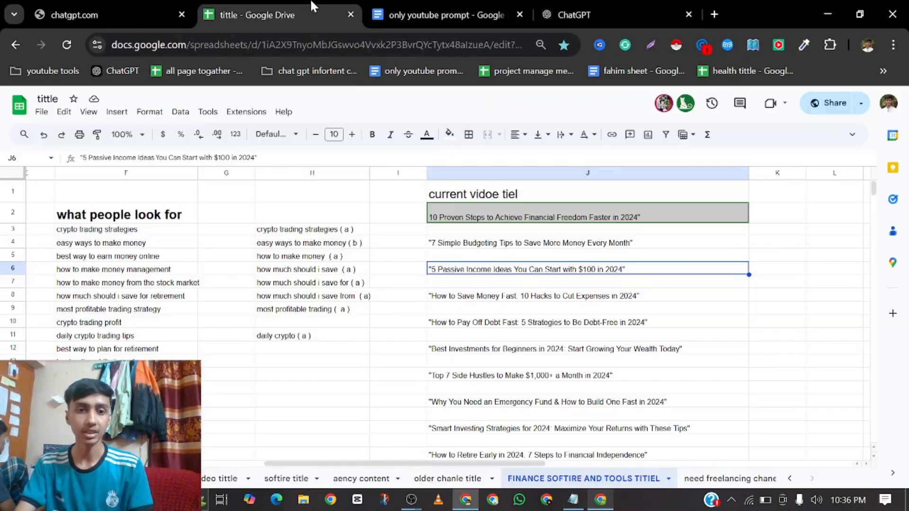
pyautogui.scroll(-7, 544, 305)
pyautogui.scroll(4, 523, 298)
pyautogui.click(490, 326)
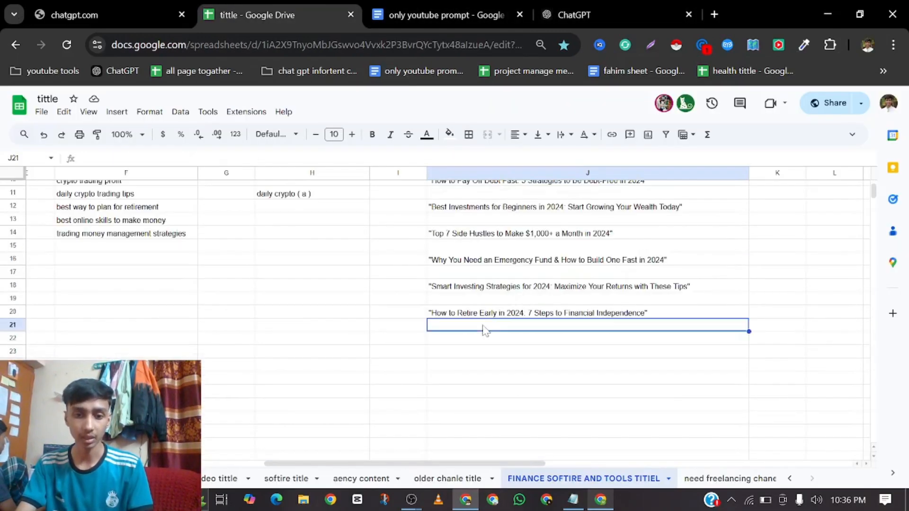
pyautogui.hotkey('ctrl', 'v')
pyautogui.click(576, 353)
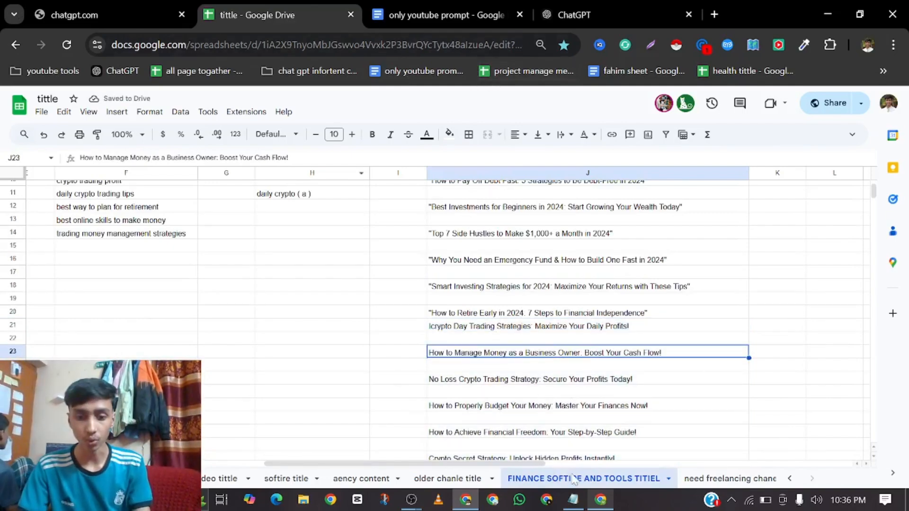
# In YouTube Studio, open the "how to properly budget your money" idea and save it
pyautogui.click(600, 500)
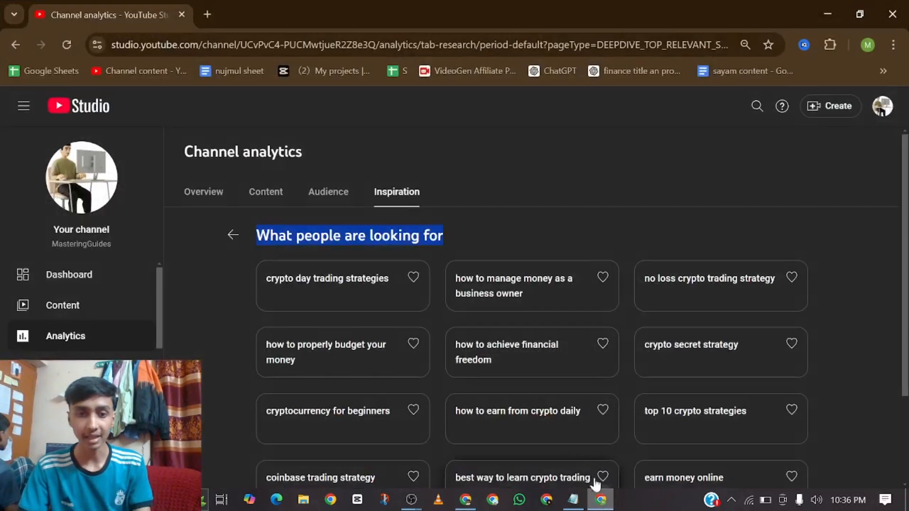
pyautogui.click(559, 218)
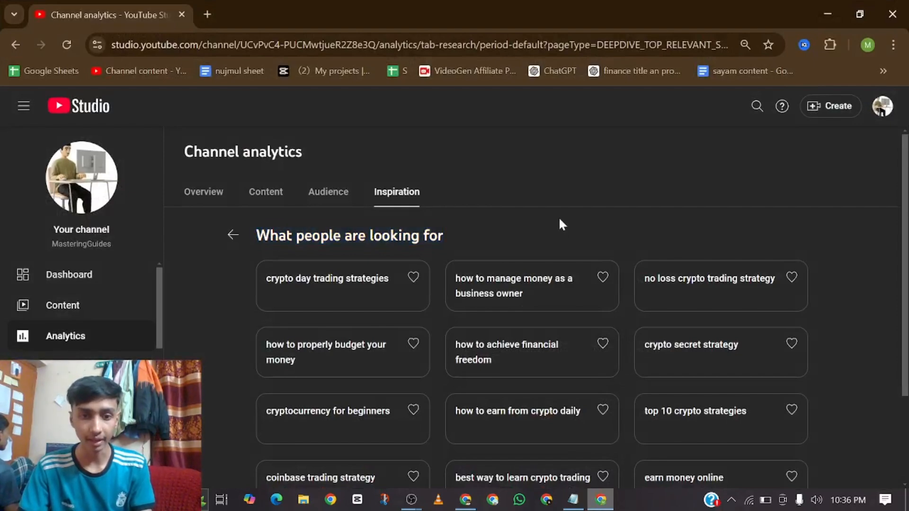
pyautogui.click(337, 350)
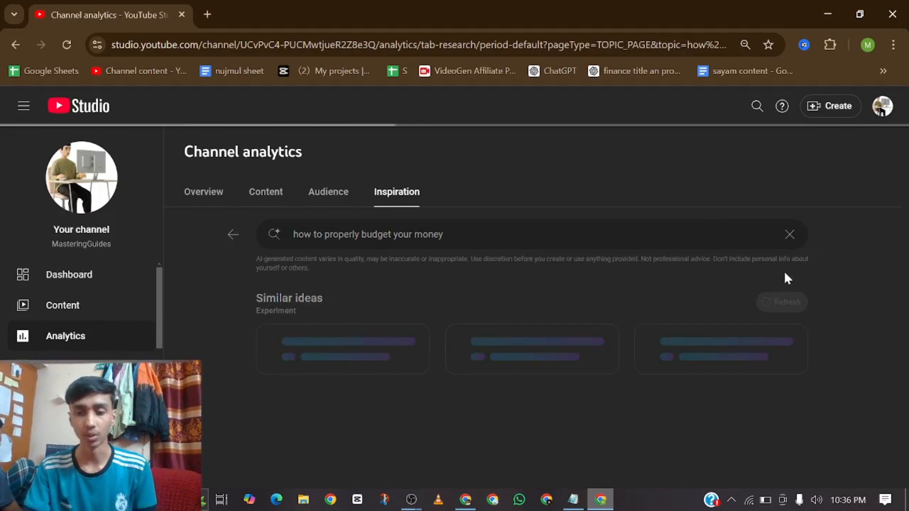
pyautogui.click(774, 297)
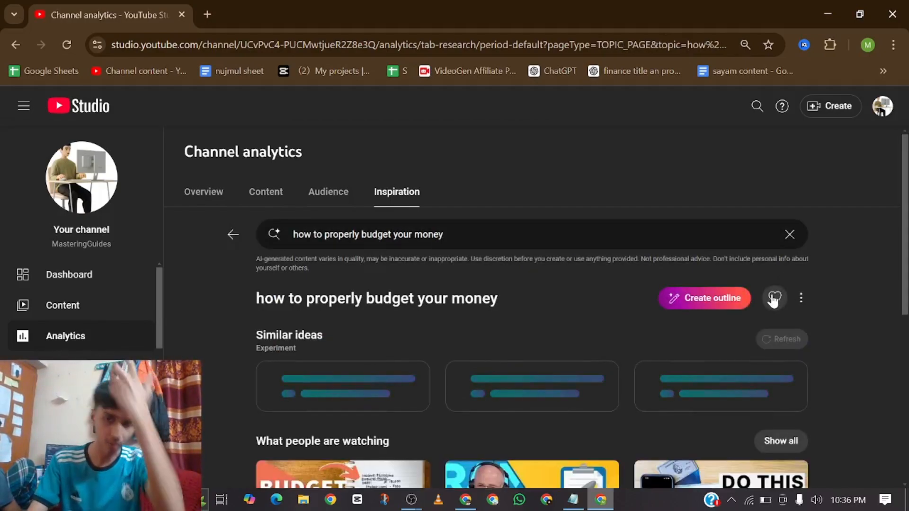
# Show all top searches for the budgeting topic and copy the full list of keyword cards
pyautogui.scroll(-3, 730, 298)
pyautogui.scroll(-4, 729, 291)
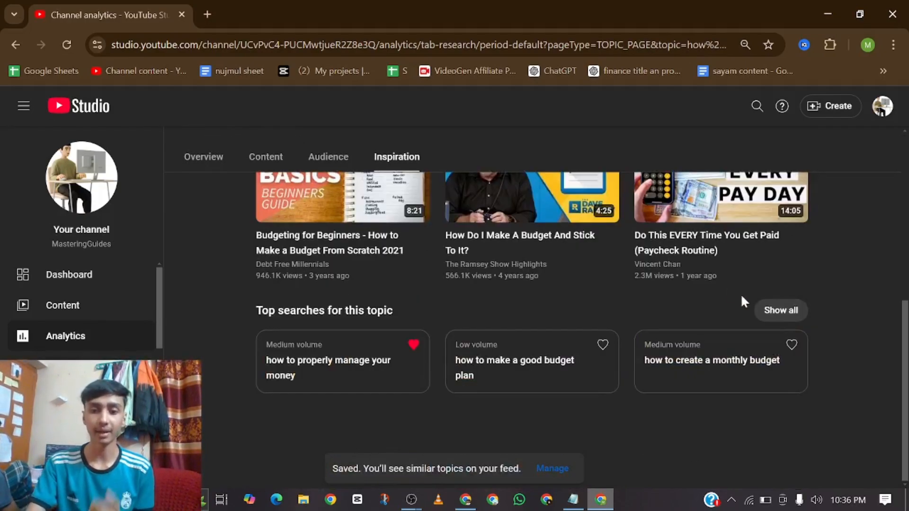
pyautogui.click(786, 313)
pyautogui.scroll(-3, 599, 283)
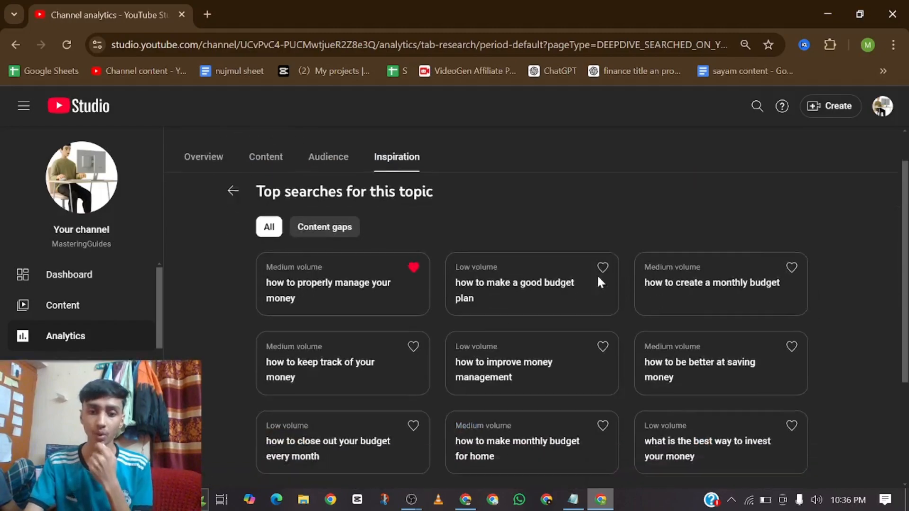
pyautogui.scroll(1, 285, 279)
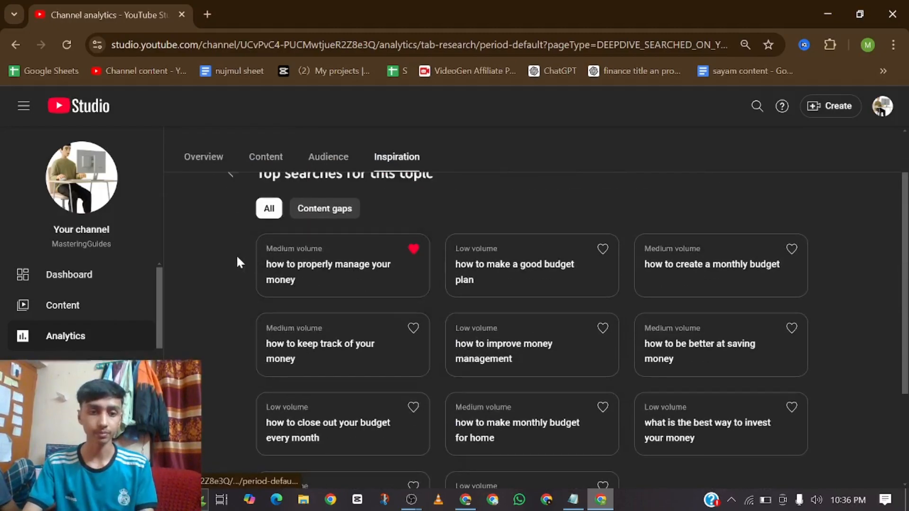
pyautogui.moveTo(237, 254); pyautogui.dragTo(627, 403)
pyautogui.scroll(-2, 544, 406)
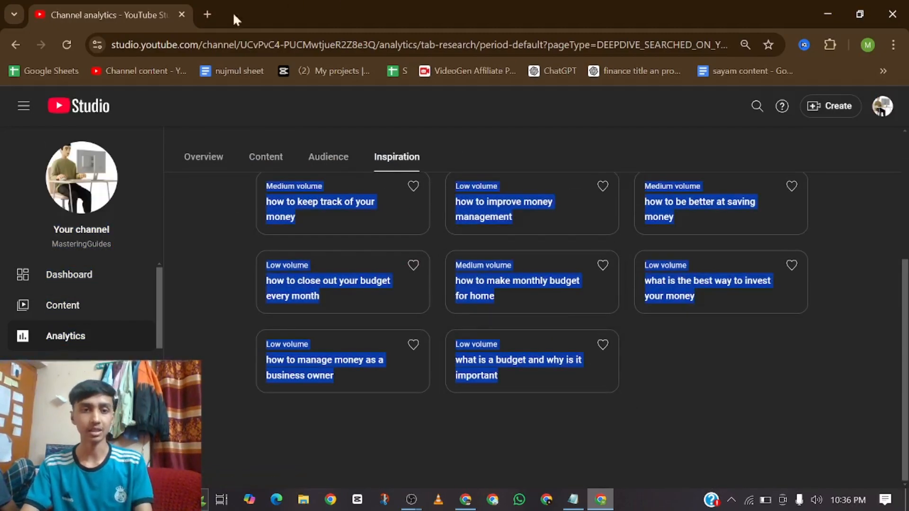
# Send the copied top-search keywords to ChatGPT as a new message in the same conversation
pyautogui.click(465, 500)
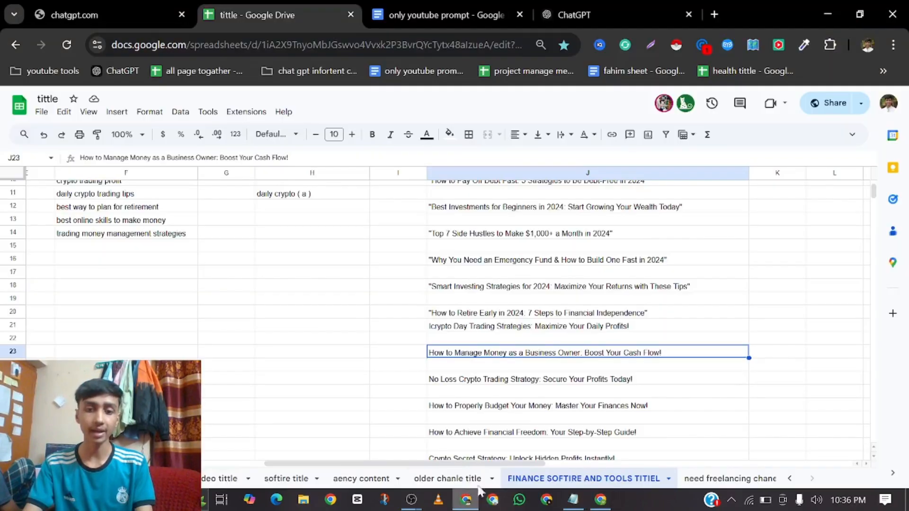
pyautogui.click(574, 15)
pyautogui.click(422, 463)
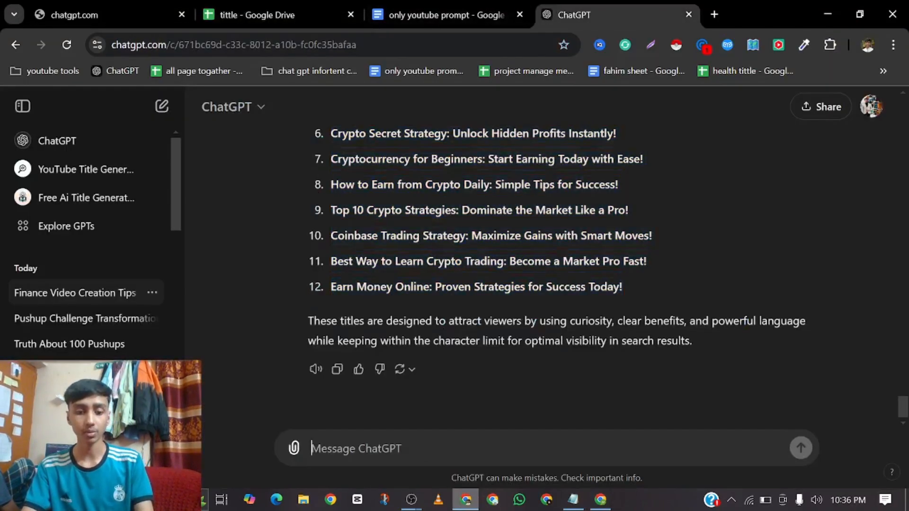
pyautogui.hotkey('ctrl', 'v')
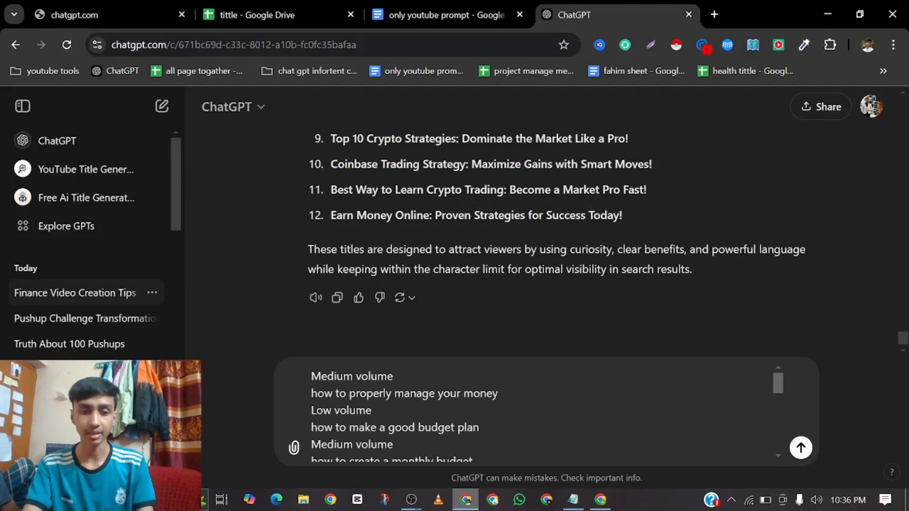
pyautogui.press('Return')
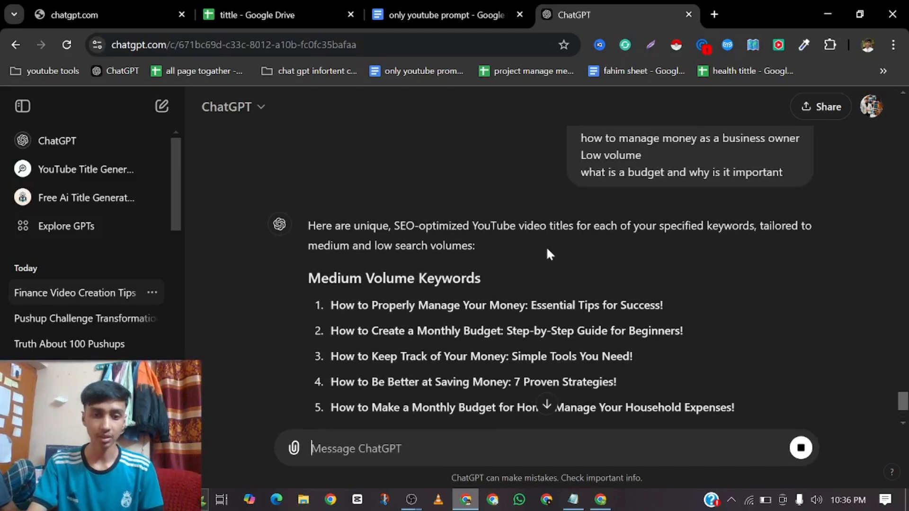
# Copy the titles under "Medium Volume Keywords" in ChatGPT's reply into column J of the tittle spreadsheet, starting at J44
pyautogui.scroll(3, 575, 251)
pyautogui.scroll(-4, 459, 256)
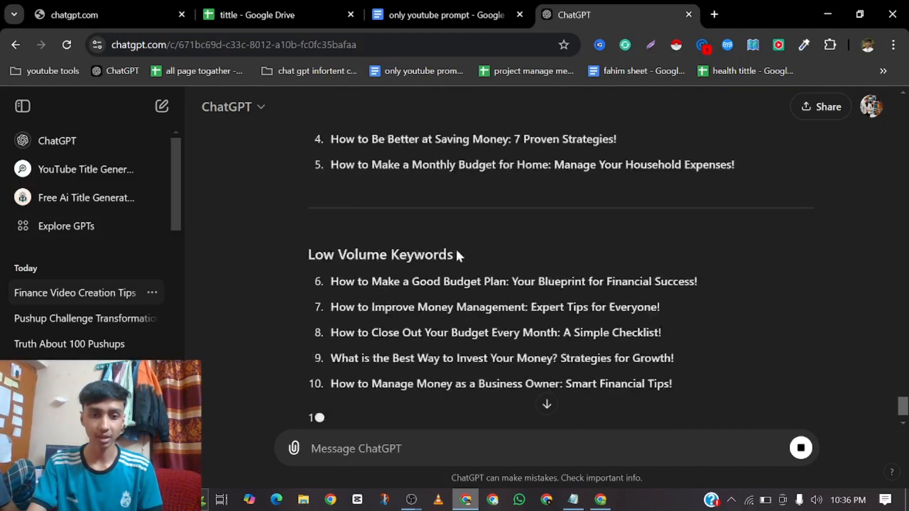
pyautogui.scroll(-1, 497, 253)
pyautogui.scroll(3, 561, 278)
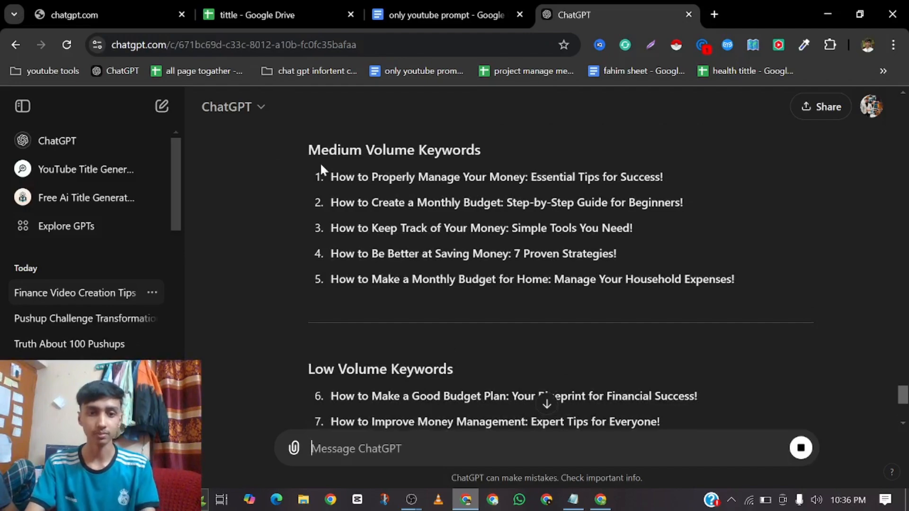
pyautogui.moveTo(338, 177); pyautogui.dragTo(782, 309)
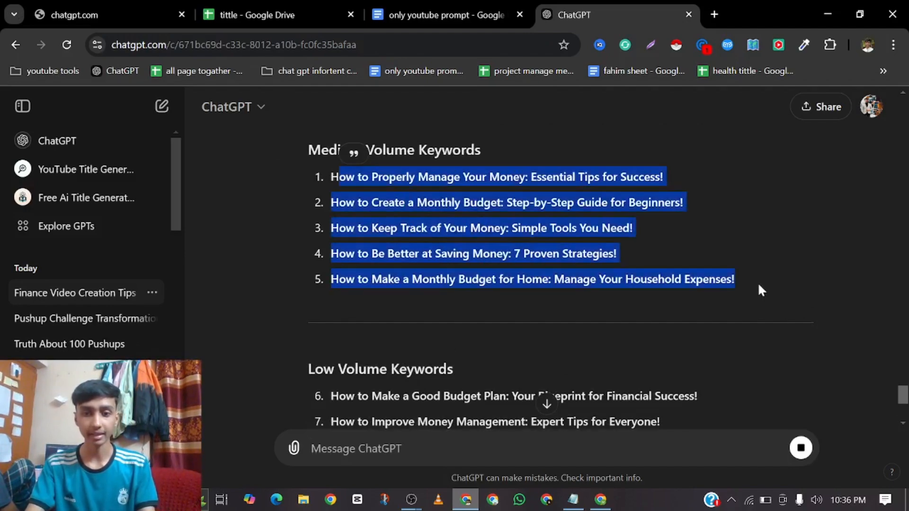
pyautogui.click(436, 244)
pyautogui.moveTo(331, 177); pyautogui.dragTo(744, 304)
pyautogui.hotkey('ctrl', 'c')
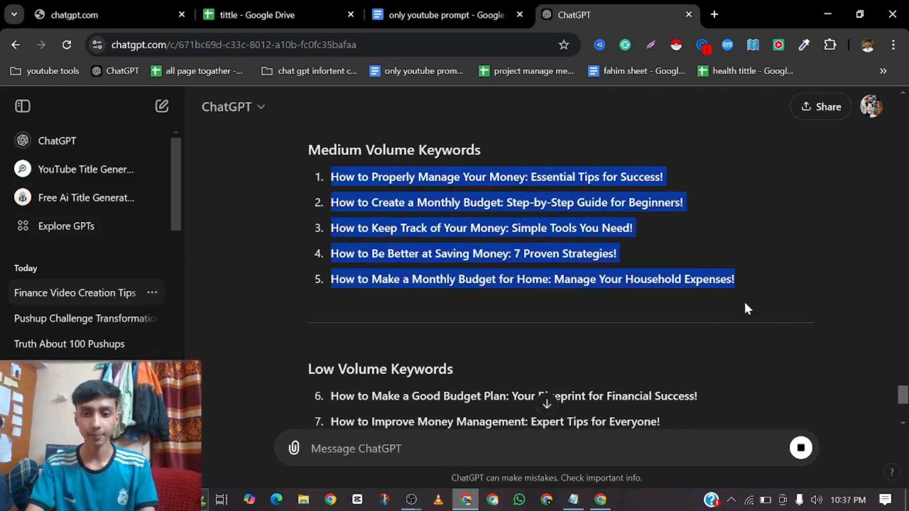
pyautogui.click(305, 6)
pyautogui.scroll(-5, 524, 348)
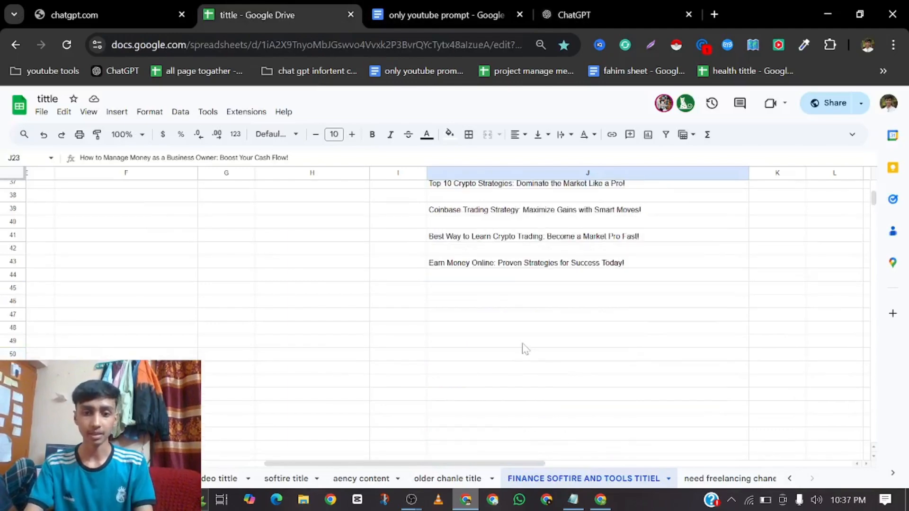
pyautogui.click(471, 278)
pyautogui.hotkey('ctrl', 'v')
# Copy the titles under "Low Volume Keywords" in ChatGPT's reply into column J of the tittle spreadsheet, starting at J53
pyautogui.hotkey('ctrl', '4')
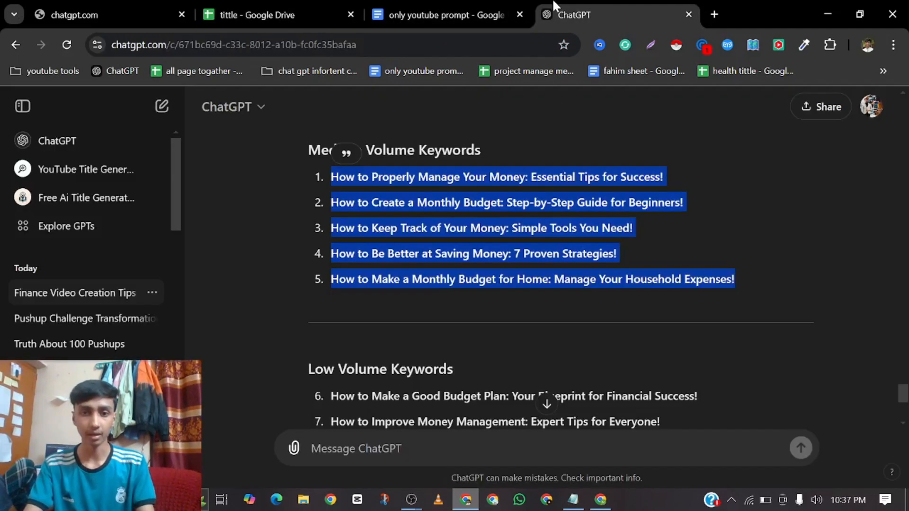
pyautogui.scroll(-3, 465, 337)
pyautogui.scroll(-1, 464, 337)
pyautogui.moveTo(330, 190); pyautogui.dragTo(708, 308)
pyautogui.click(455, 10)
pyautogui.click(320, 10)
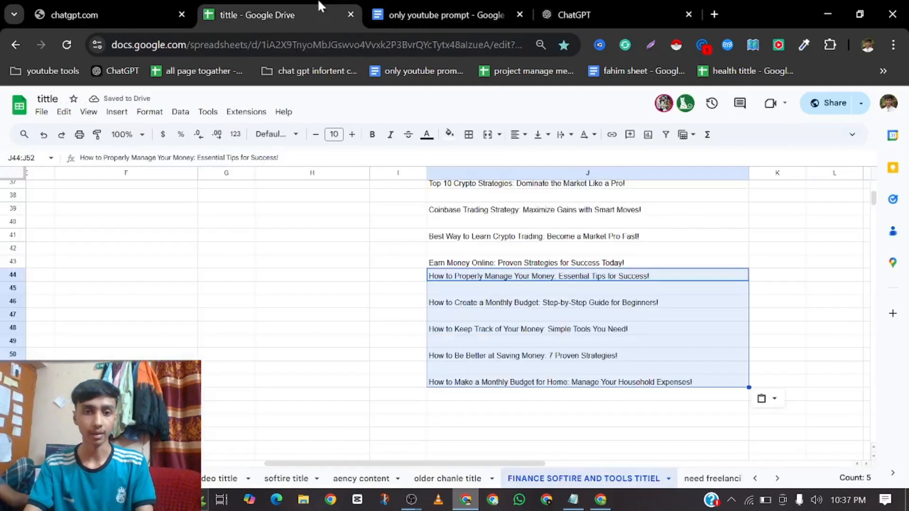
pyautogui.click(446, 395)
pyautogui.hotkey('ctrl', 'v')
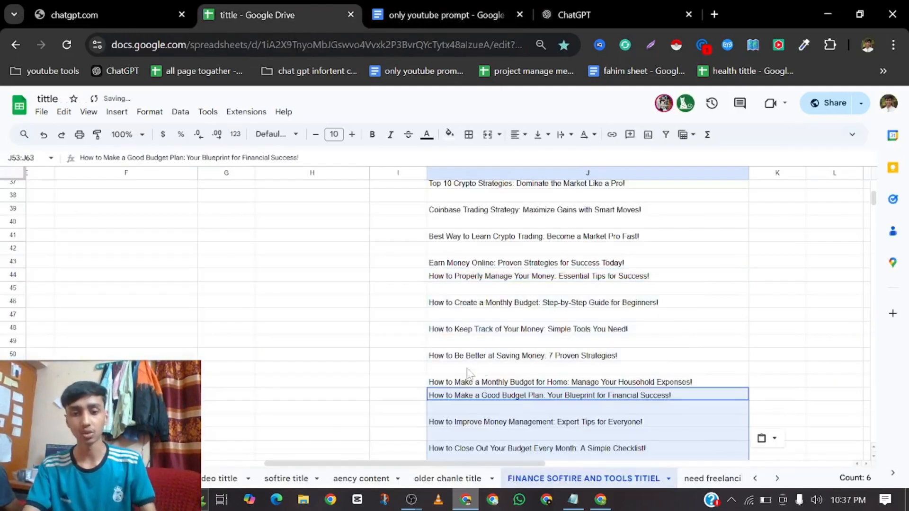
pyautogui.scroll(5, 593, 290)
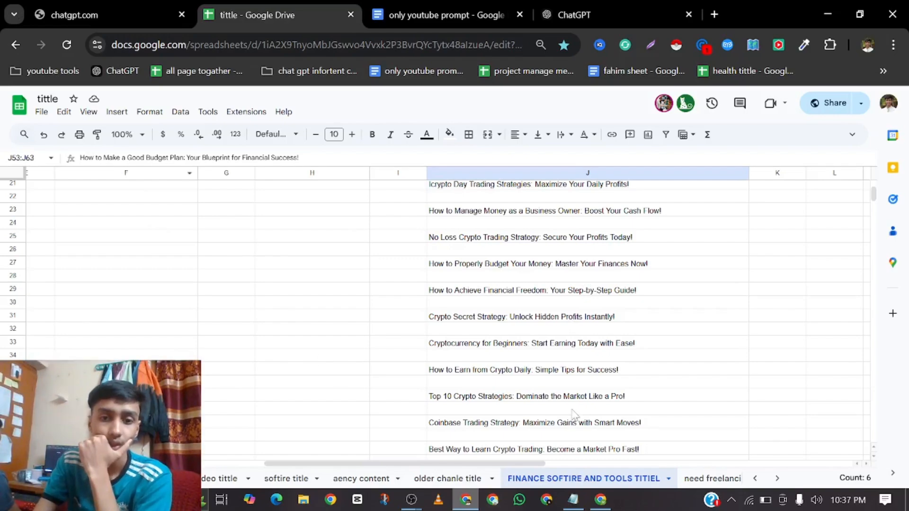
pyautogui.scroll(-5, 571, 419)
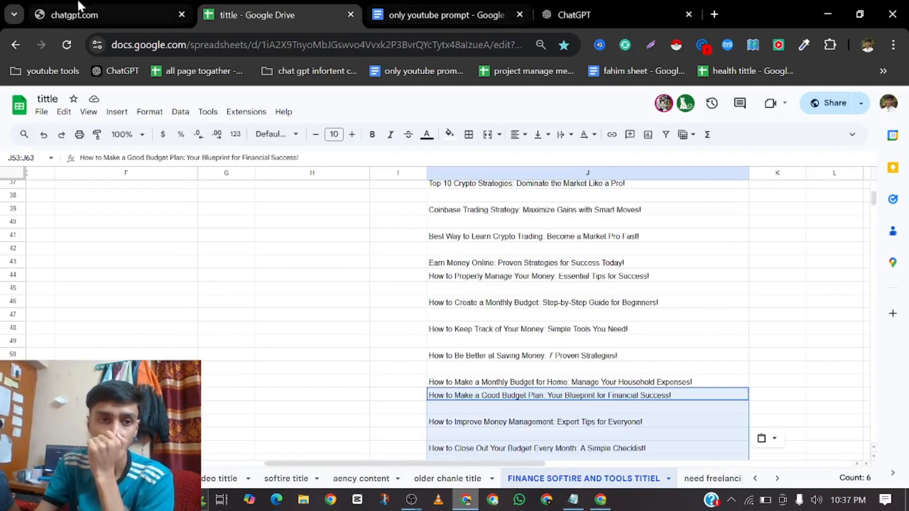
pyautogui.click(583, 18)
pyautogui.scroll(5, 432, 179)
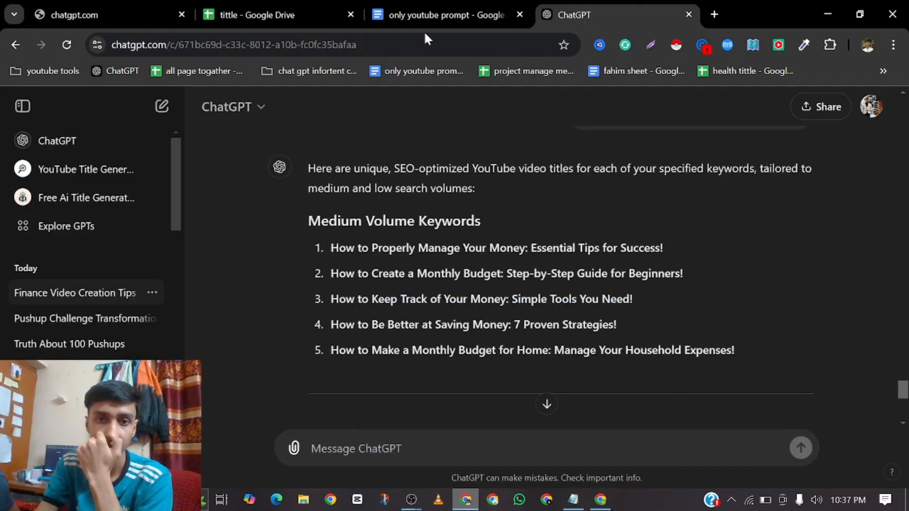
# Switch to YouTube Studio, return to the "What people are looking for" ideas and open "how to manage money as a business owner"
pyautogui.click(600, 499)
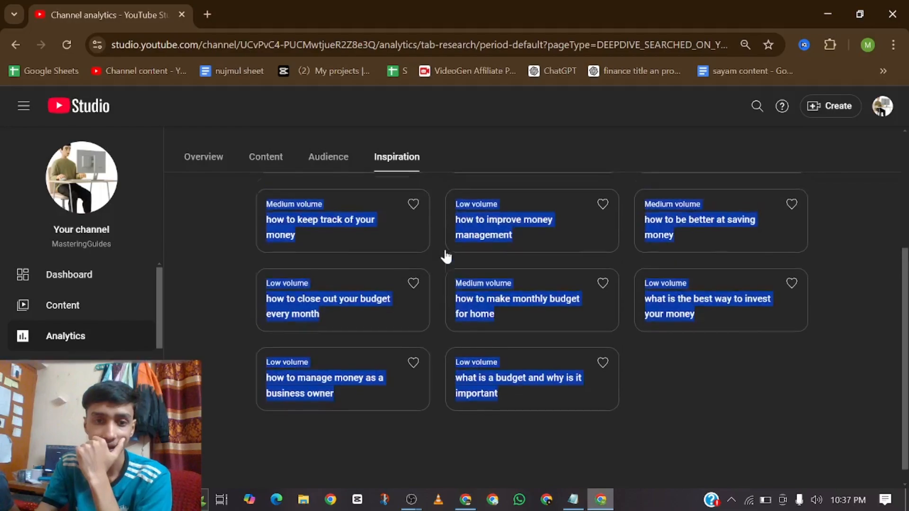
pyautogui.scroll(4, 442, 253)
pyautogui.click(241, 243)
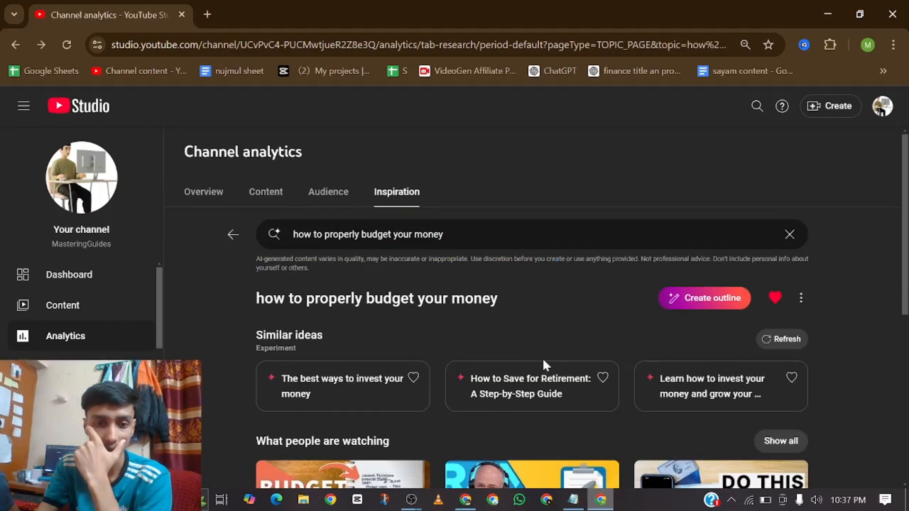
pyautogui.click(233, 235)
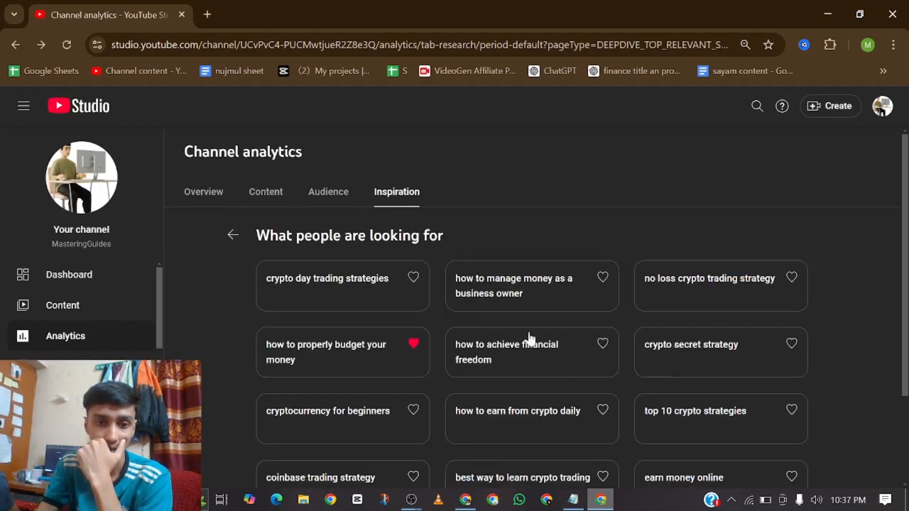
pyautogui.click(503, 294)
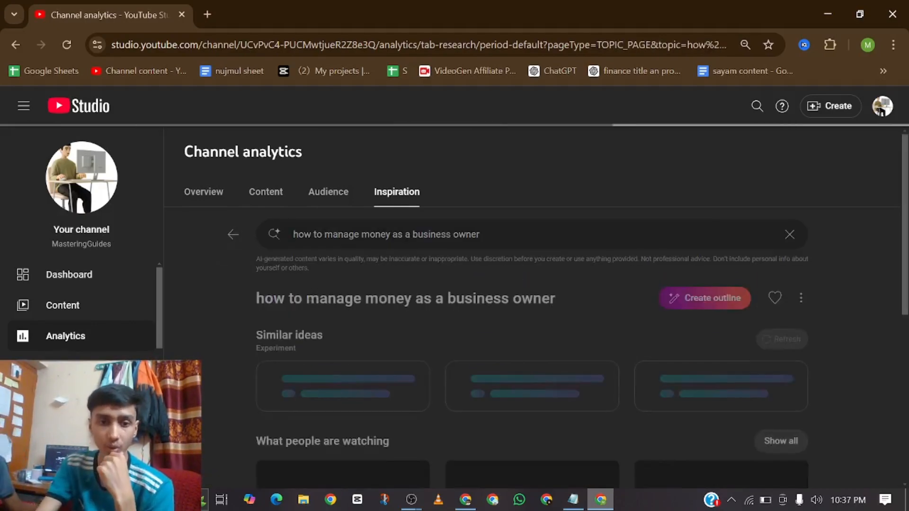
# Show all top searches for the business-owner money topic and copy the full list of keyword cards with their volumes
pyautogui.scroll(-6, 663, 331)
pyautogui.click(769, 362)
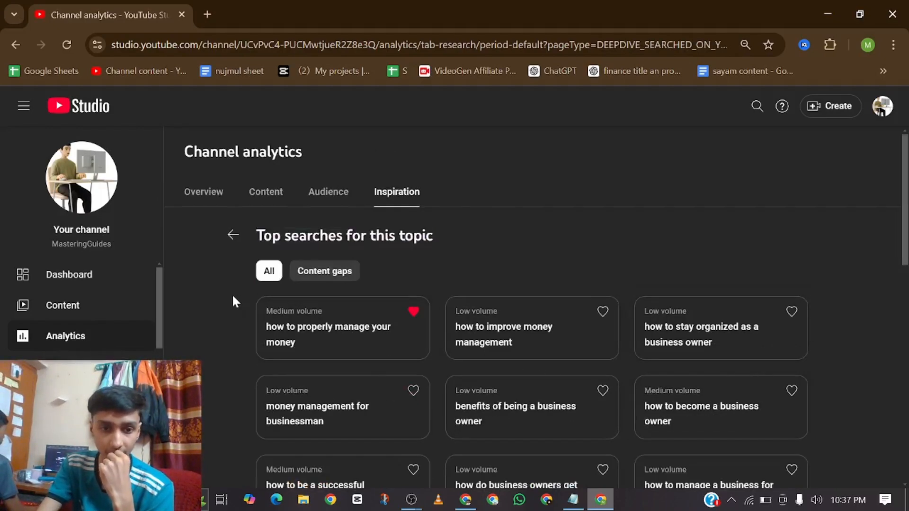
pyautogui.moveTo(232, 293); pyautogui.dragTo(530, 417)
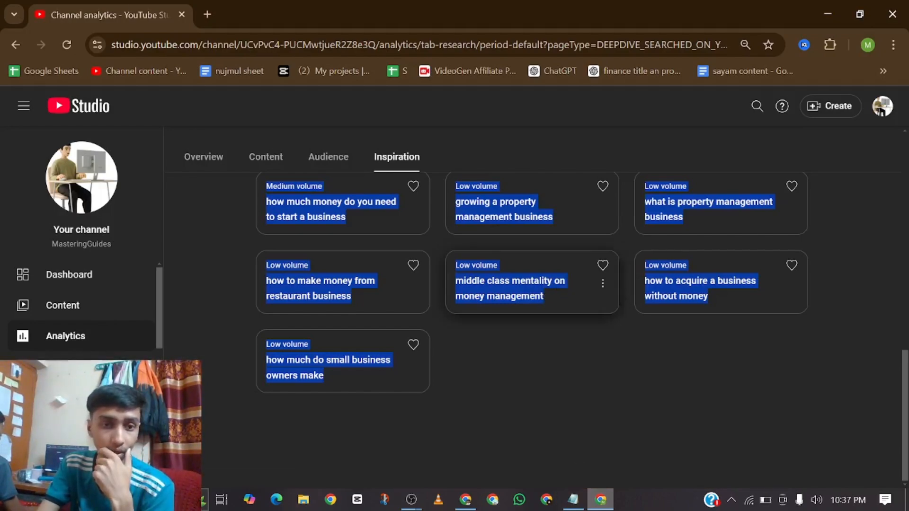
# Send the copied business-owner keywords to the existing ChatGPT conversation as a new message
pyautogui.click(475, 500)
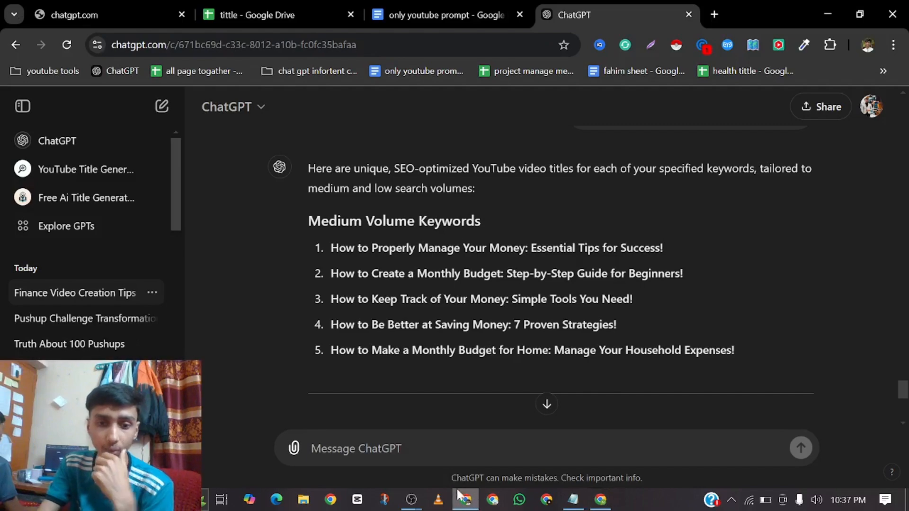
pyautogui.hotkey('ctrl', 'v')
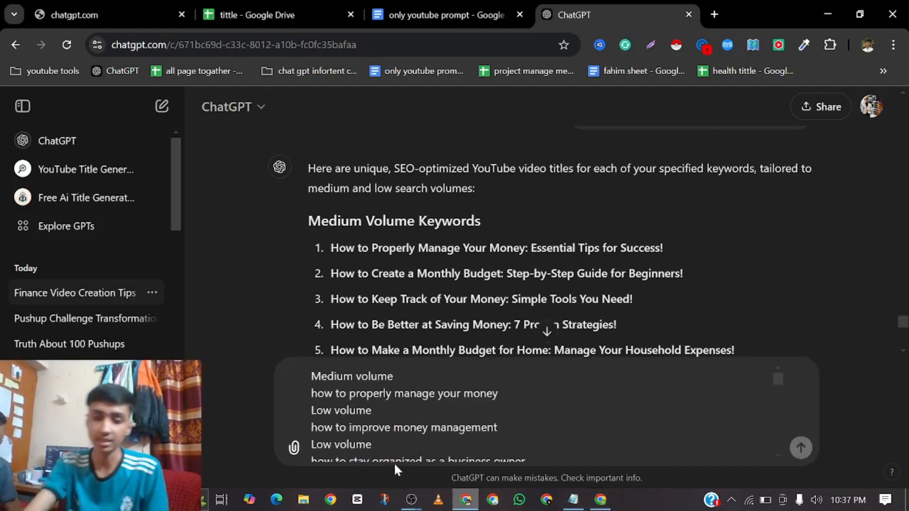
pyautogui.press('Return')
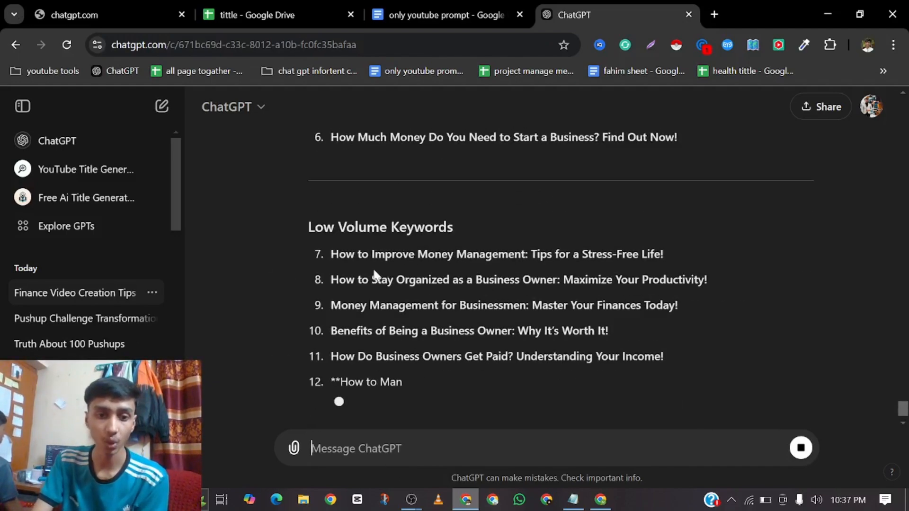
# Copy the "Medium Volume Keywords" titles from ChatGPT's business-owner reply into column J of the tittle spreadsheet, starting at J64
pyautogui.scroll(6, 332, 247)
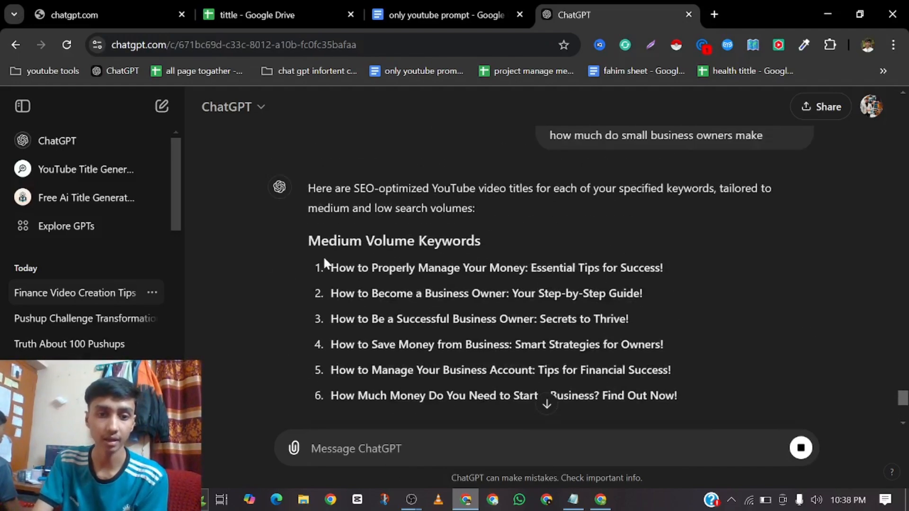
pyautogui.moveTo(327, 266); pyautogui.dragTo(691, 356)
pyautogui.hotkey('ctrl', 'c')
pyautogui.scroll(-1, 691, 364)
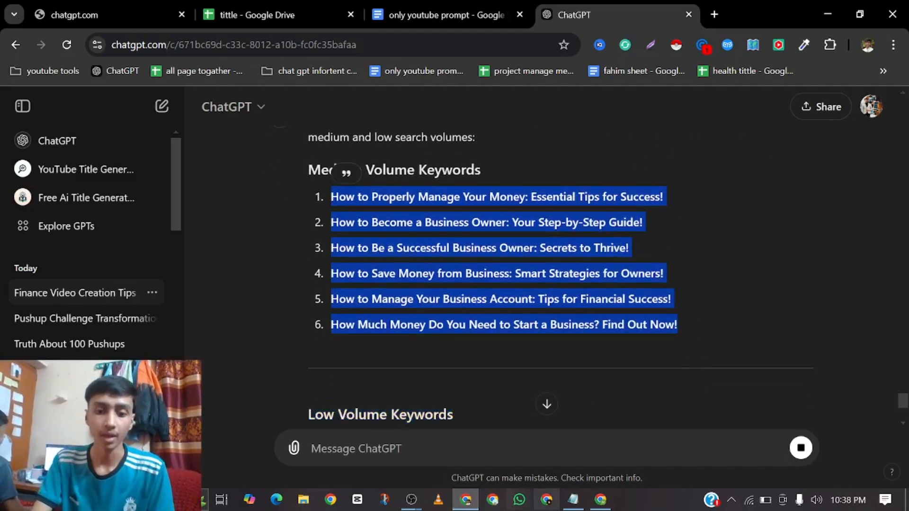
pyautogui.click(600, 500)
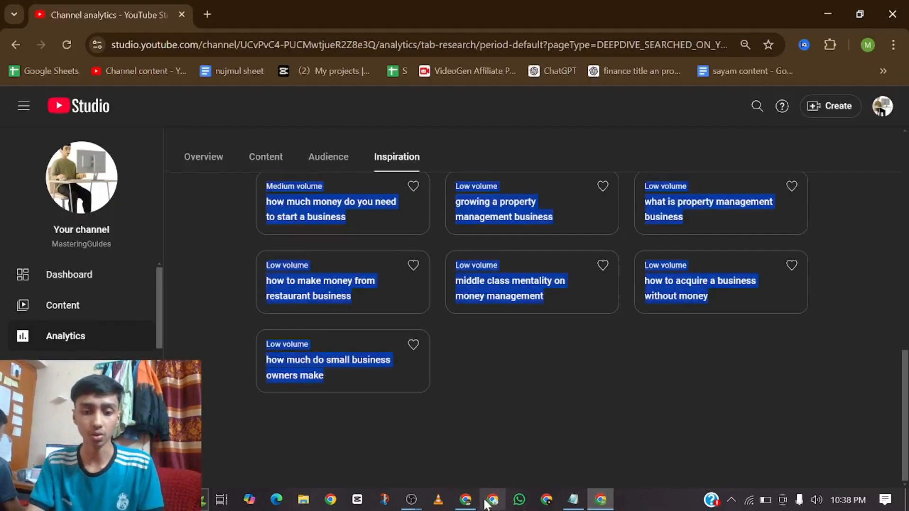
pyautogui.click(473, 502)
pyautogui.click(473, 503)
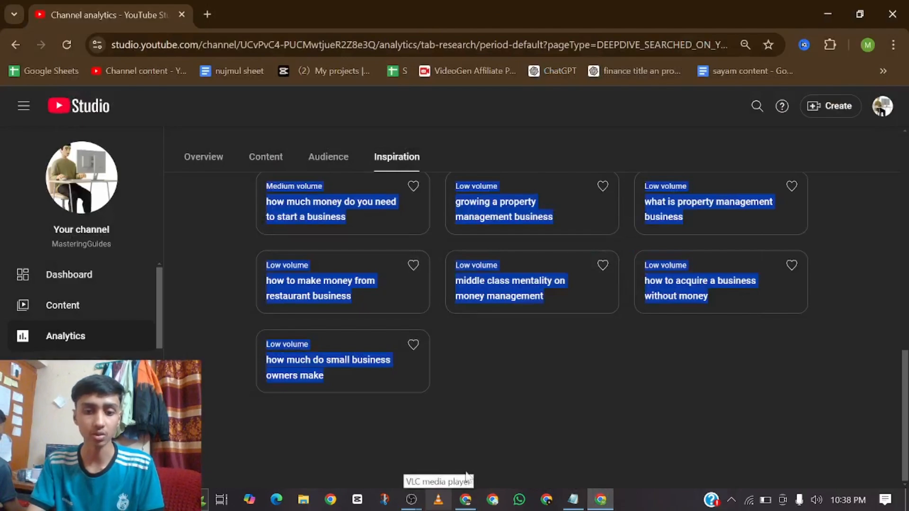
pyautogui.click(465, 499)
pyautogui.click(328, 6)
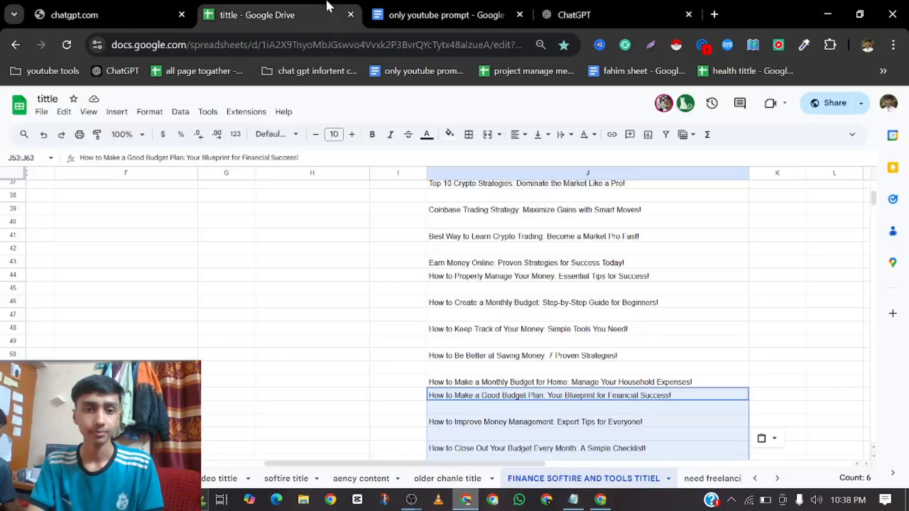
pyautogui.scroll(-6, 521, 374)
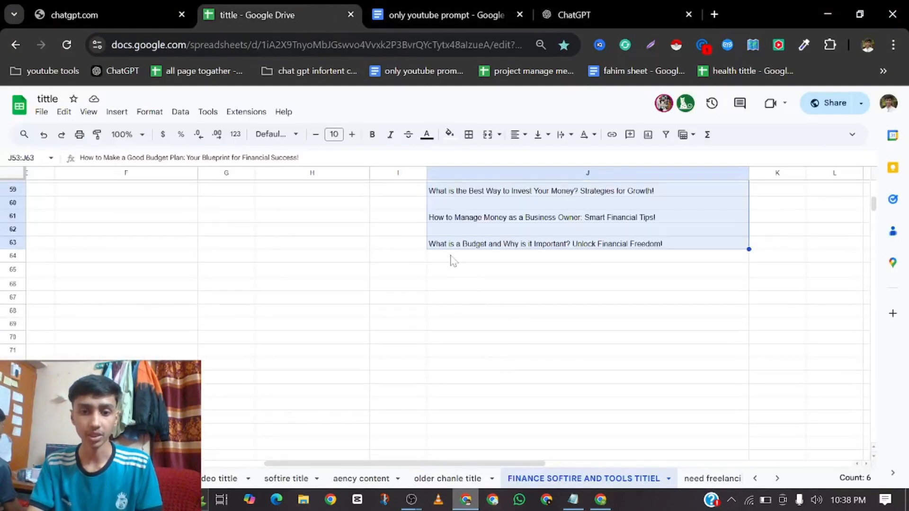
pyautogui.click(454, 258)
pyautogui.hotkey('ctrl', 'v')
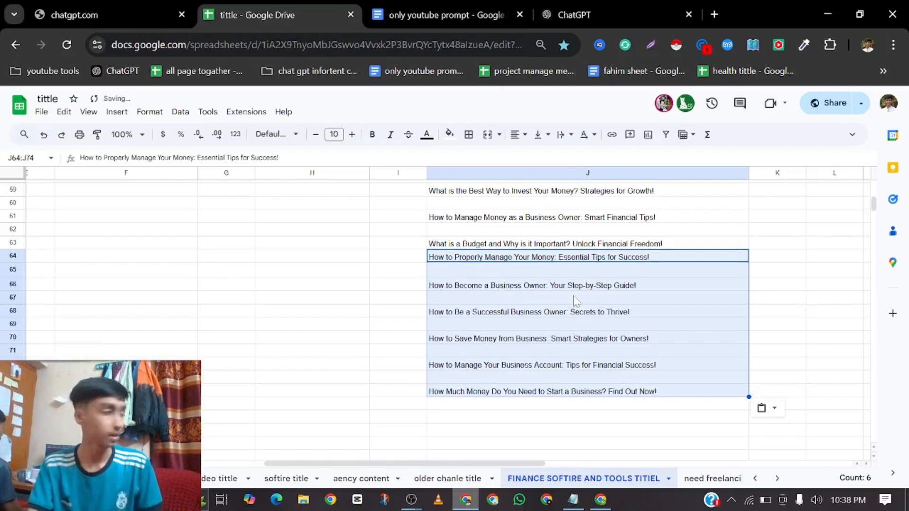
pyautogui.click(393, 245)
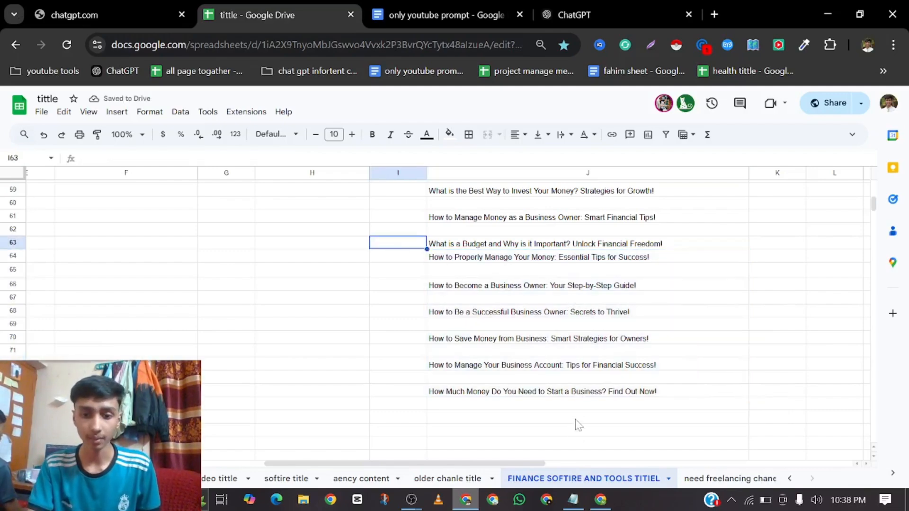
# Copy the "Low Volume Keywords" titles, numbers 7 to 25, from ChatGPT's reply into column J of the tittle spreadsheet, starting at J75
pyautogui.click(601, 500)
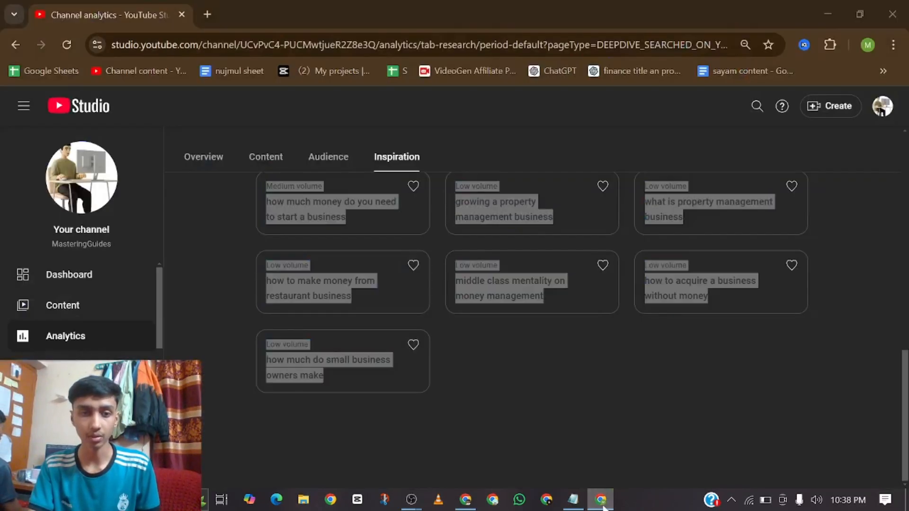
pyautogui.click(601, 500)
pyautogui.click(573, 15)
pyautogui.scroll(-5, 541, 203)
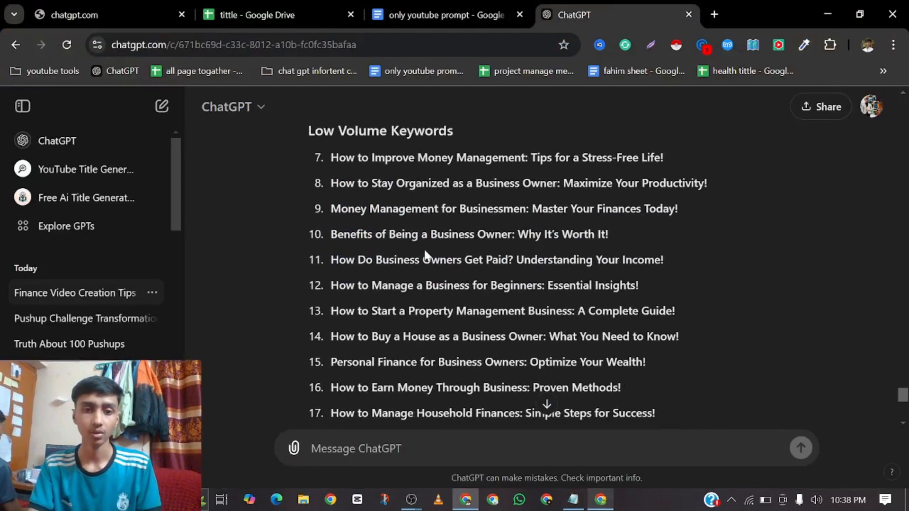
pyautogui.moveTo(325, 157); pyautogui.dragTo(682, 268)
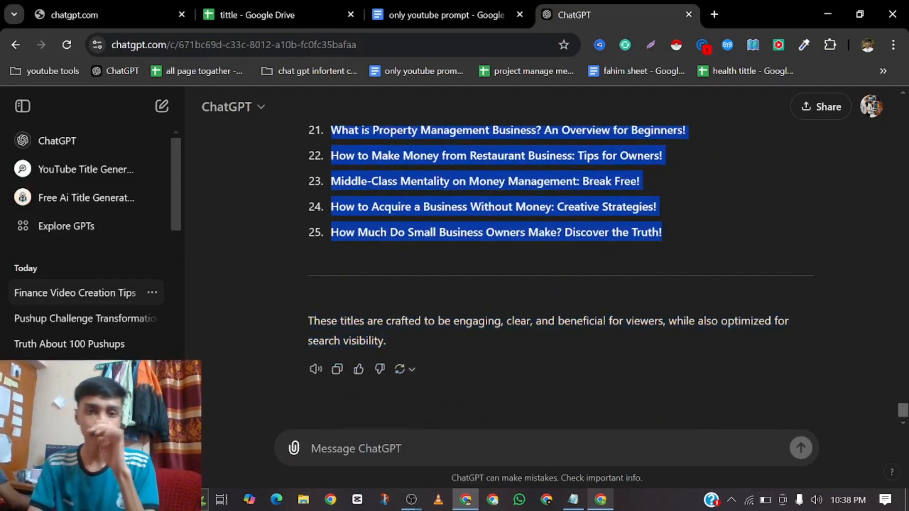
pyautogui.click(316, 9)
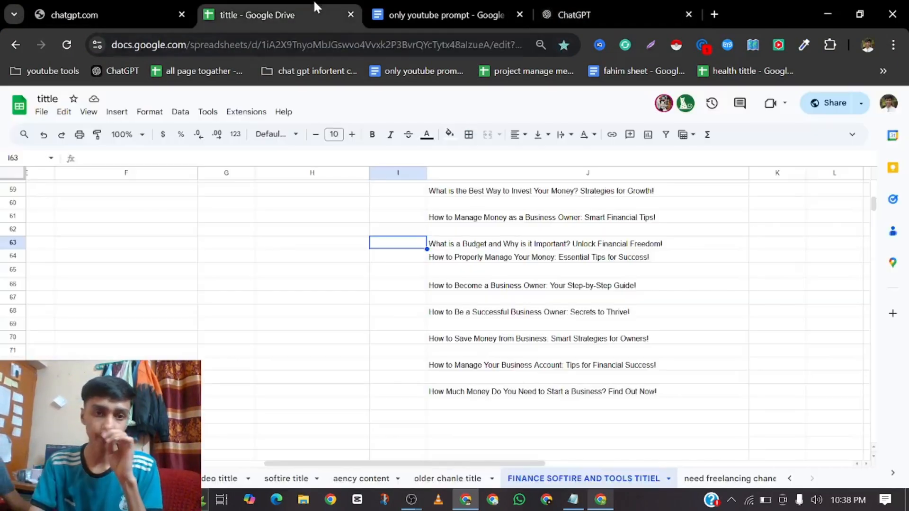
pyautogui.click(458, 409)
pyautogui.hotkey('ctrl', 'v')
pyautogui.scroll(-5, 592, 330)
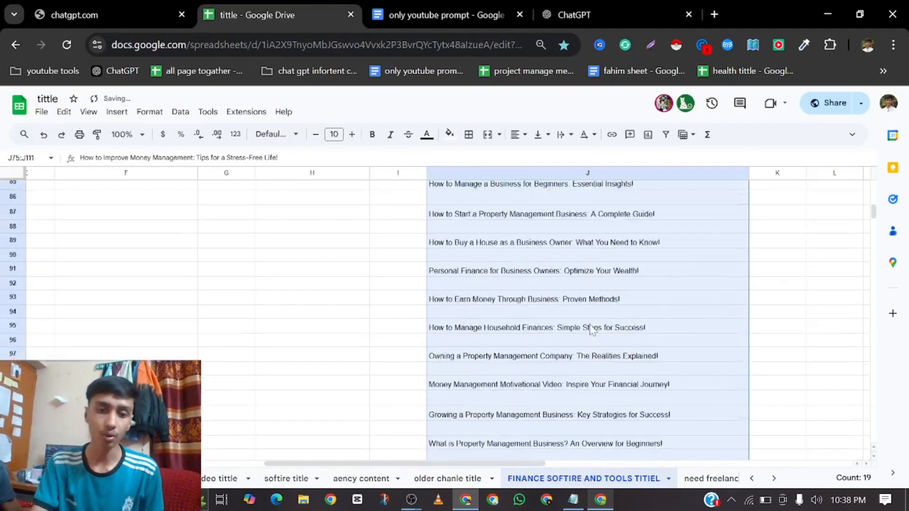
pyautogui.scroll(7, 591, 330)
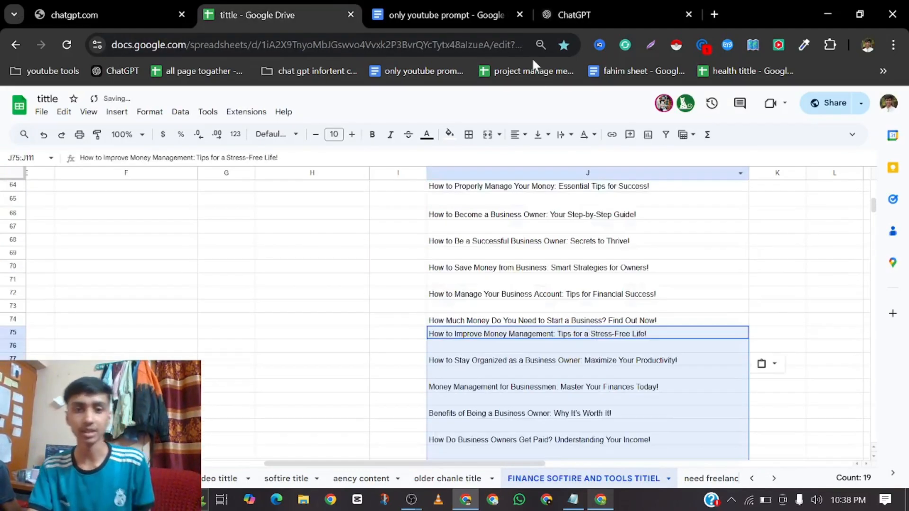
# Switch to YouTube Studio, return to the "how to manage money as a business owner" topic and save it as a favourite idea
pyautogui.click(611, 506)
pyautogui.scroll(10, 372, 344)
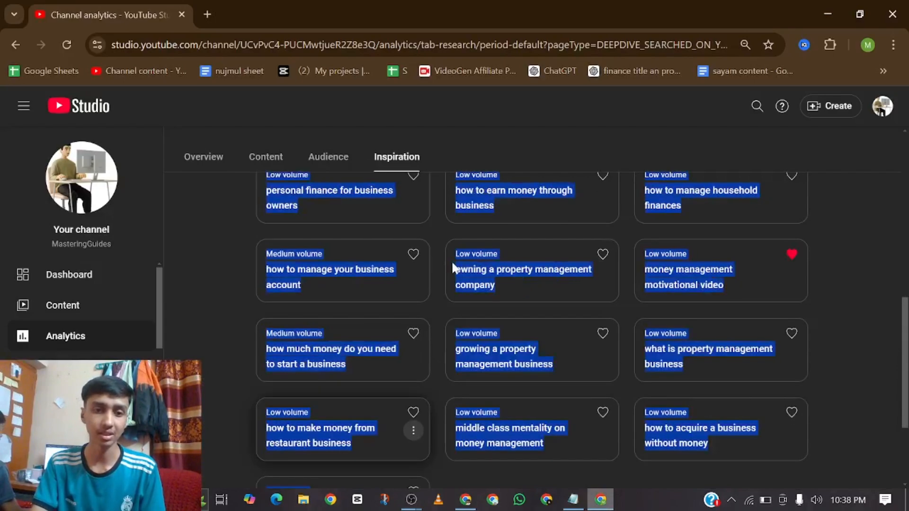
pyautogui.click(234, 235)
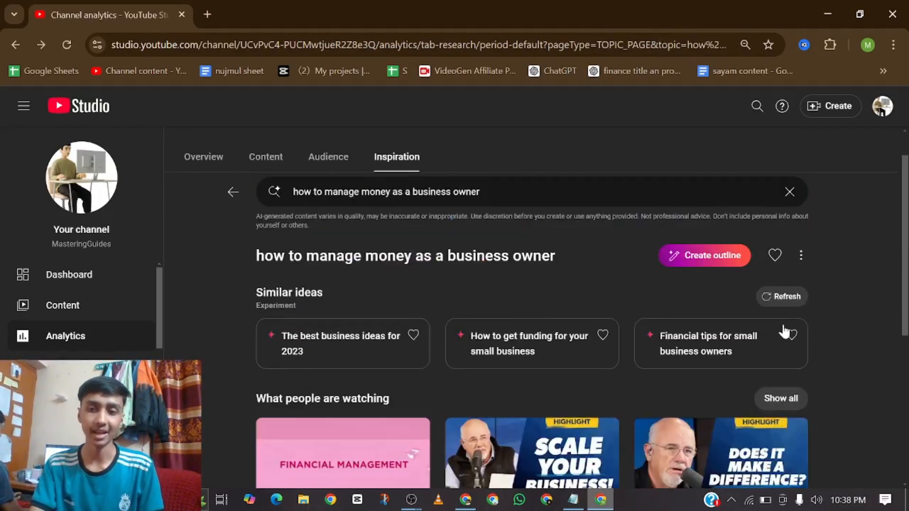
pyautogui.click(774, 298)
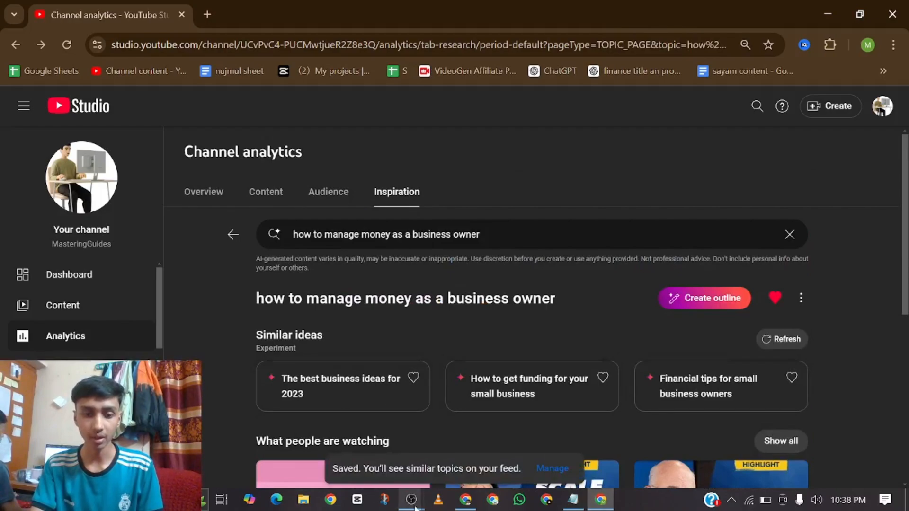